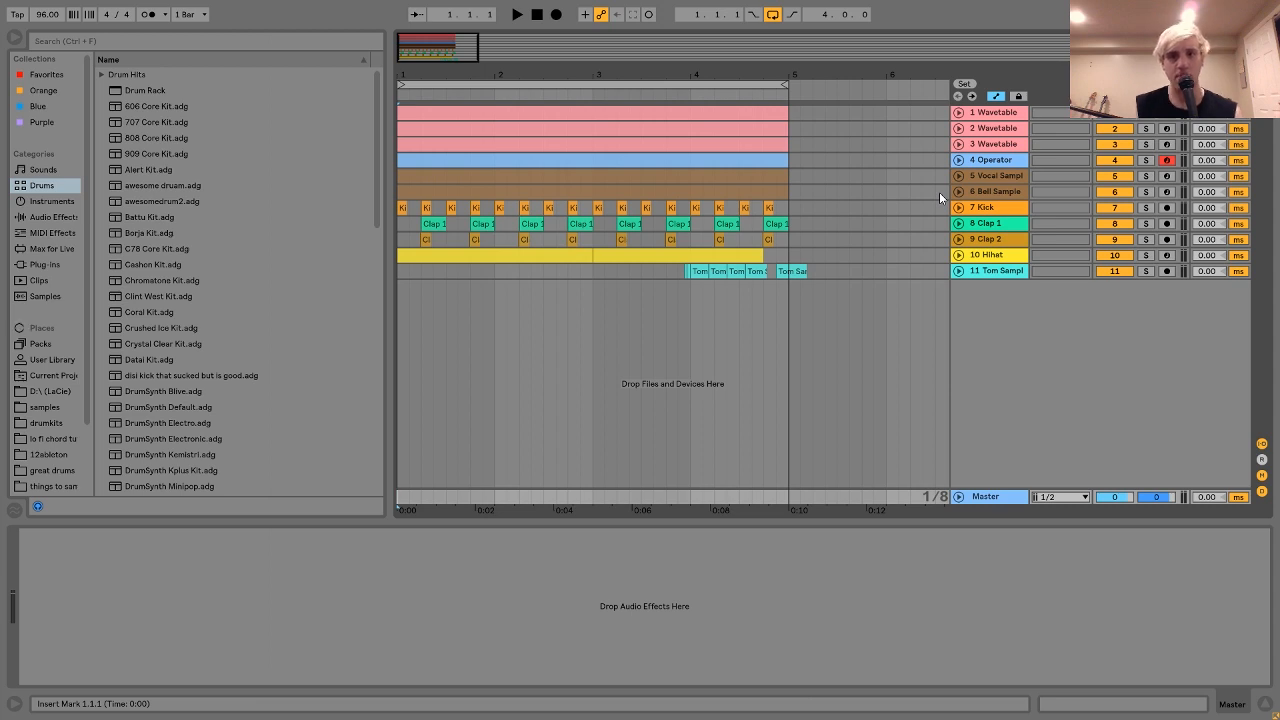
# Unfold the 1 Wavetable track, solo it and listen to its chord part
pyautogui.click(980, 120)
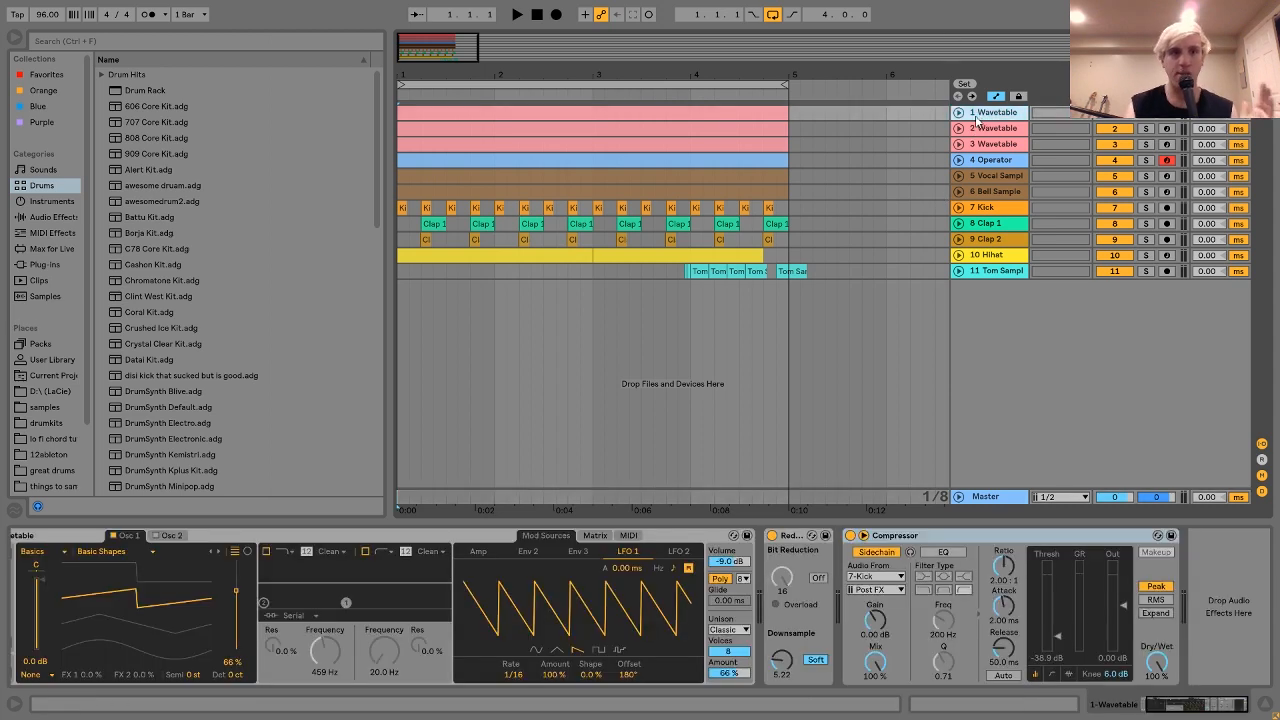
pyautogui.click(958, 112)
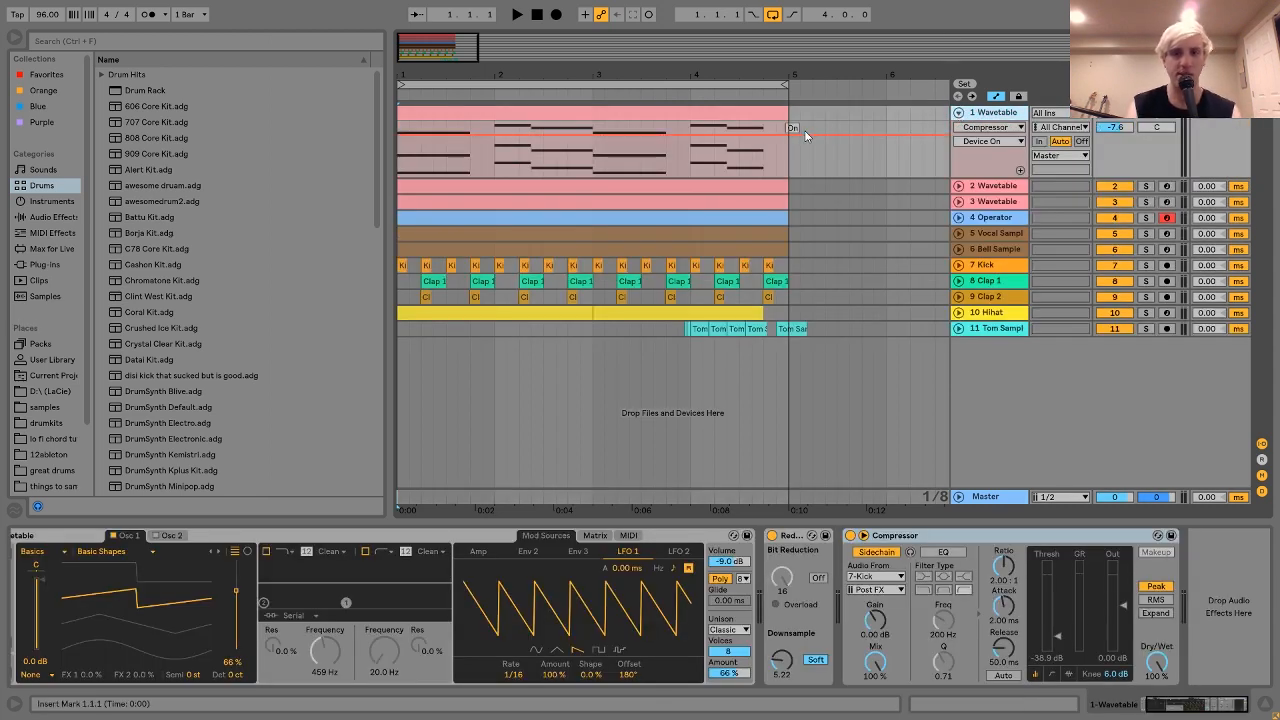
pyautogui.click(1115, 127)
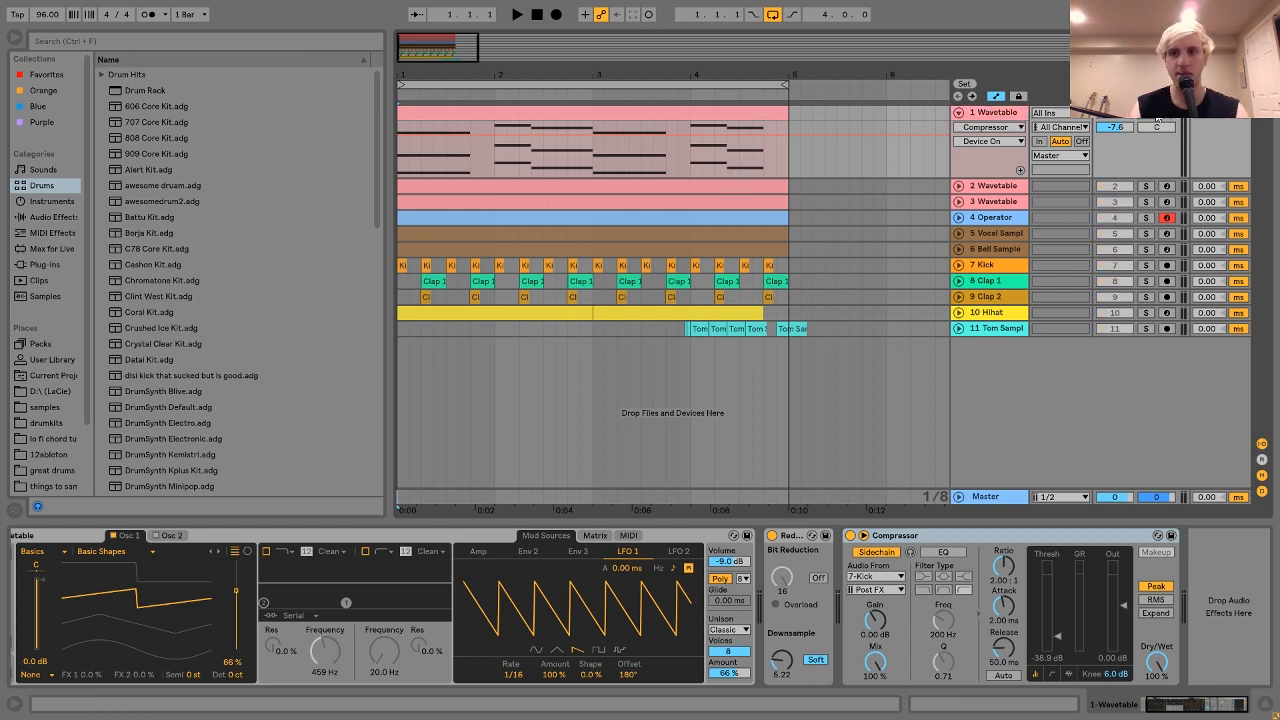
pyautogui.press('space')
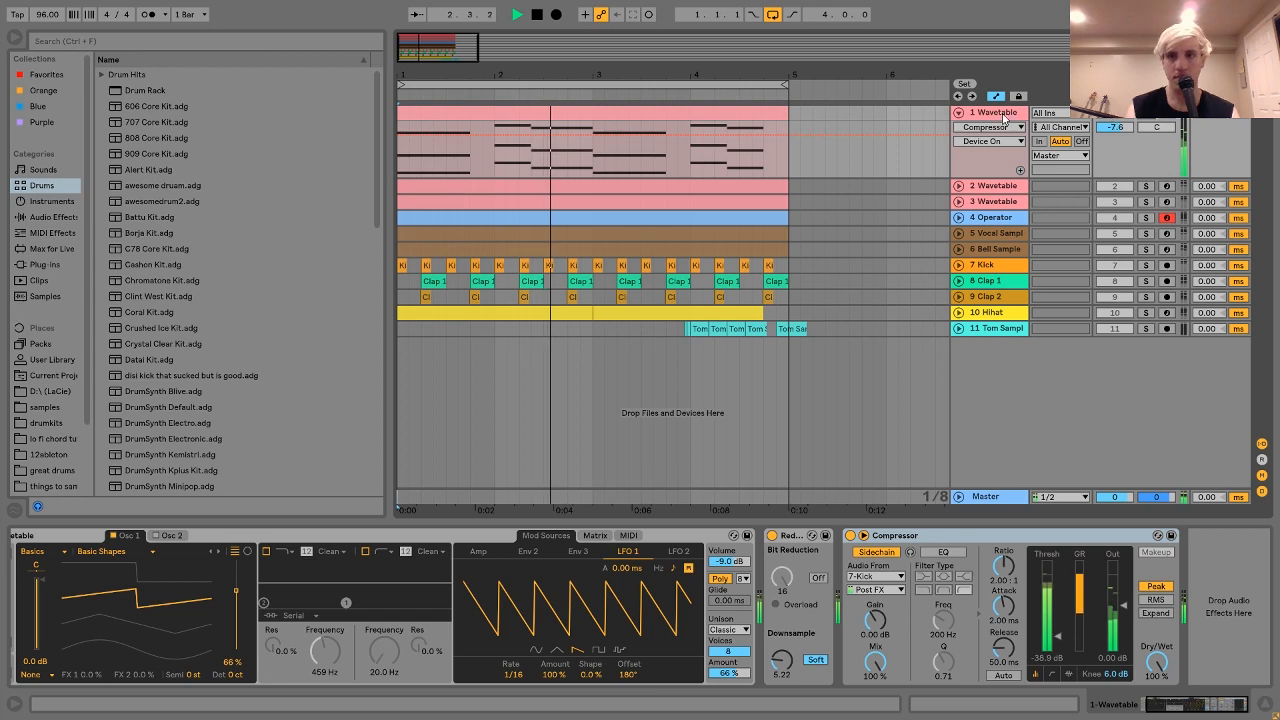
pyautogui.press('space')
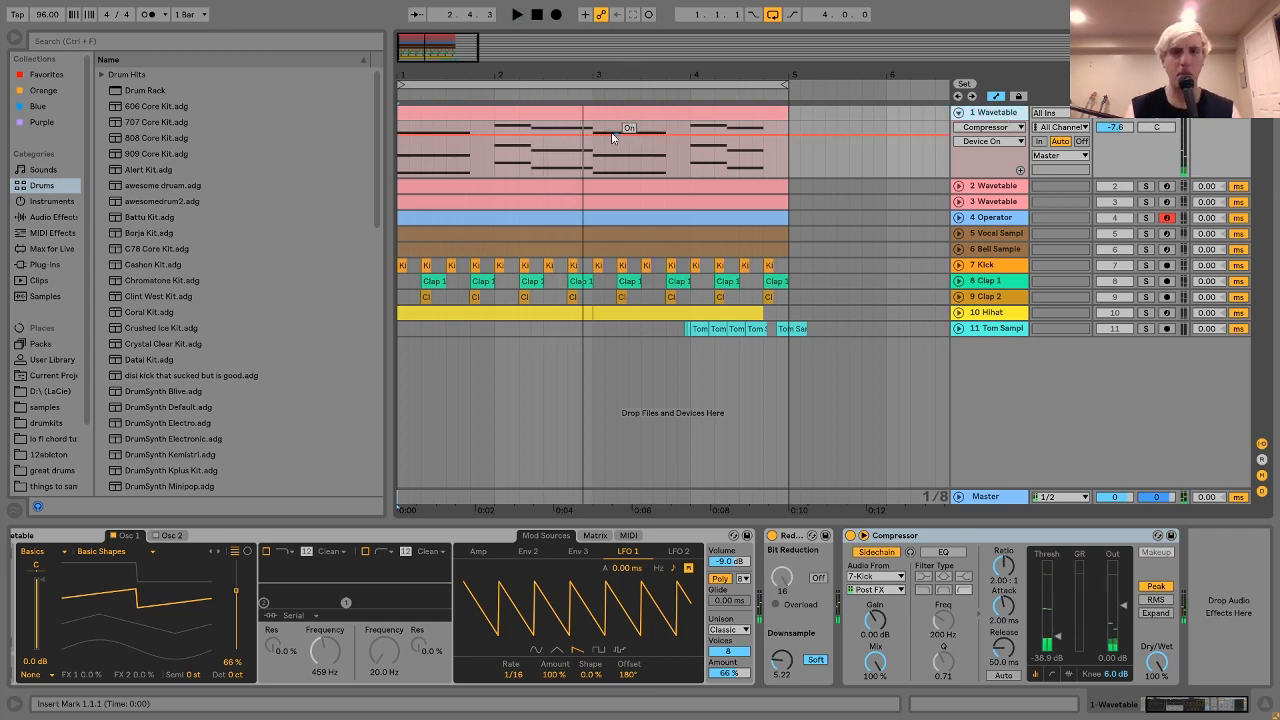
# Open the 1 Wavetable clip's notes, select the C2 note of the first chord and listen to the progression
pyautogui.doubleClick(606, 117)
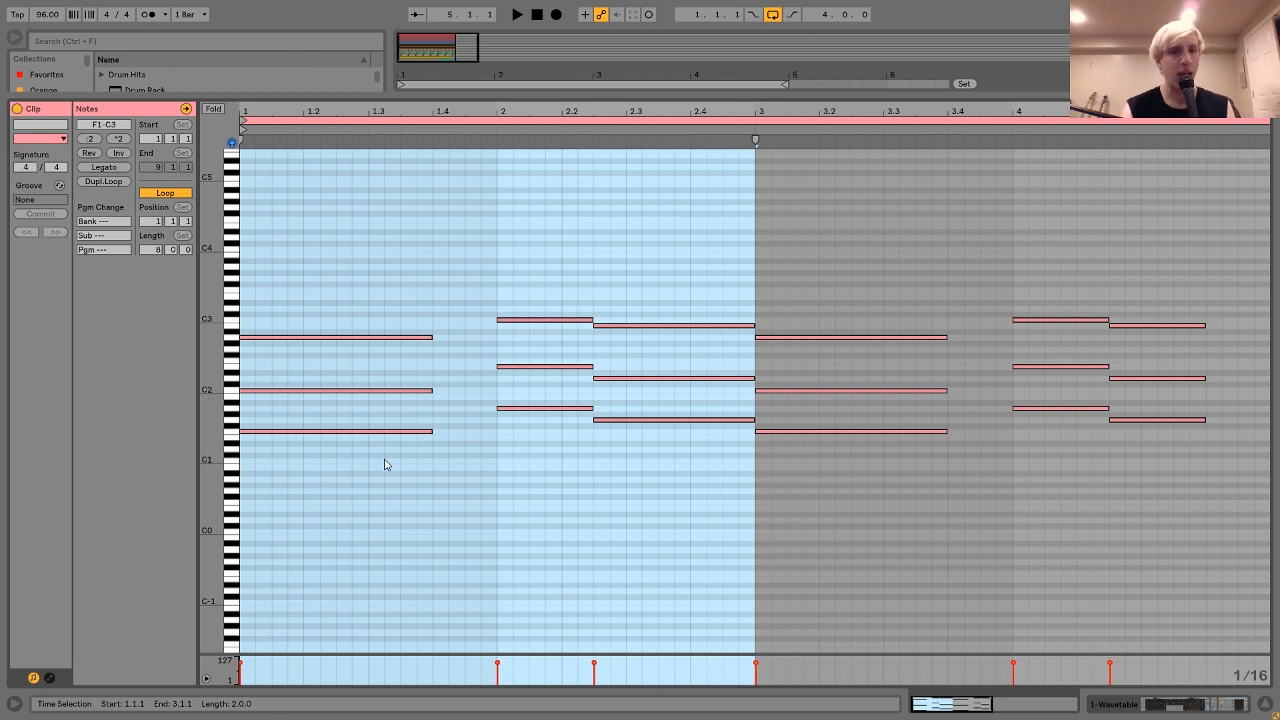
pyautogui.moveTo(385, 460); pyautogui.dragTo(355, 294)
pyautogui.moveTo(371, 378); pyautogui.dragTo(397, 391)
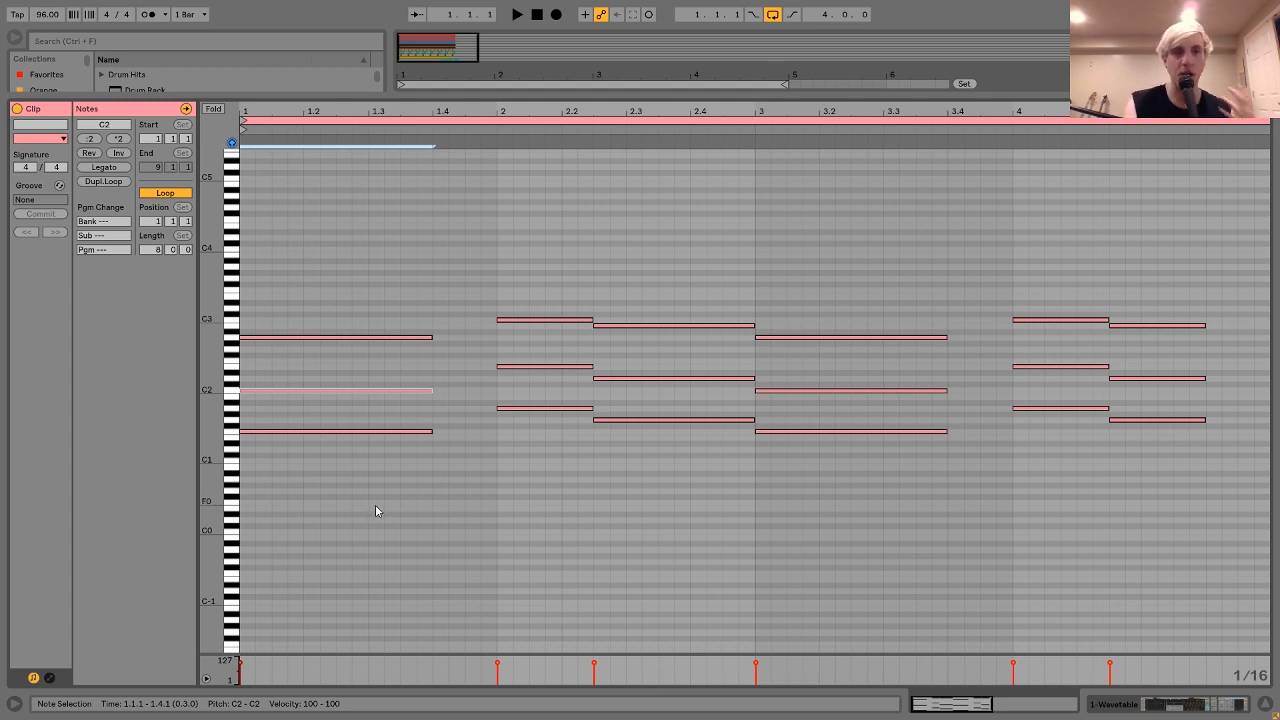
pyautogui.press('space')
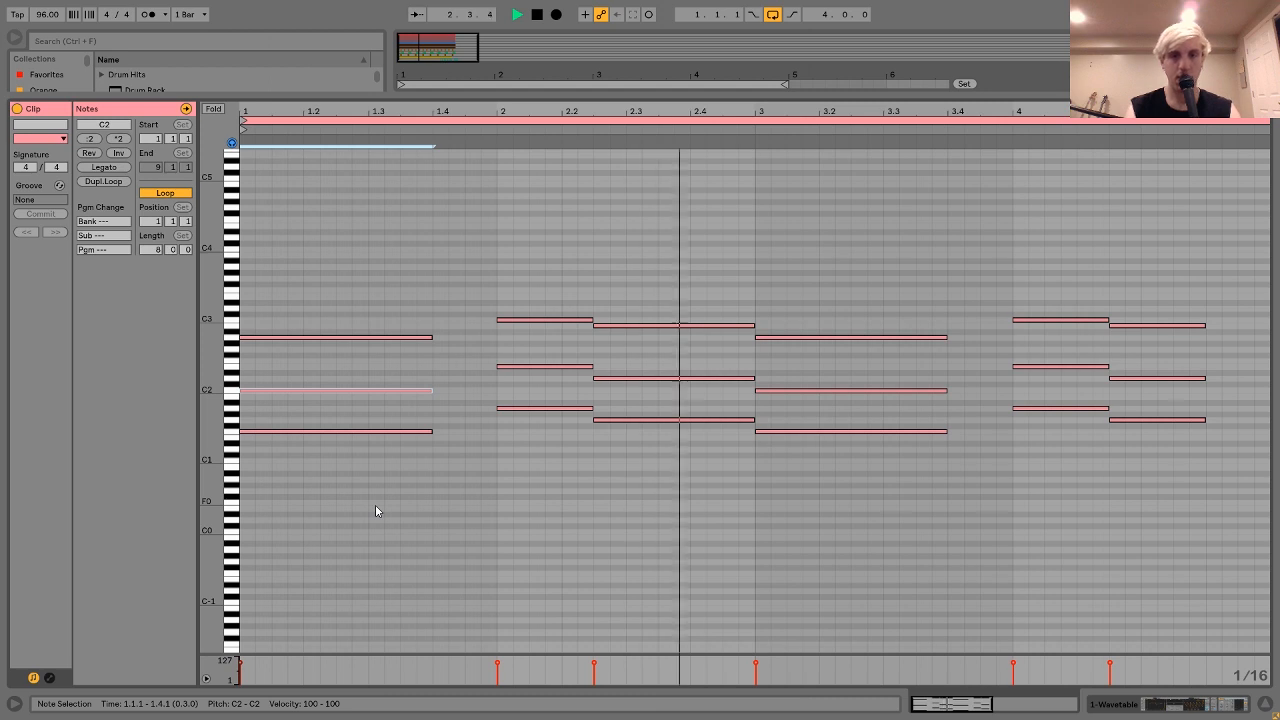
pyautogui.press('space')
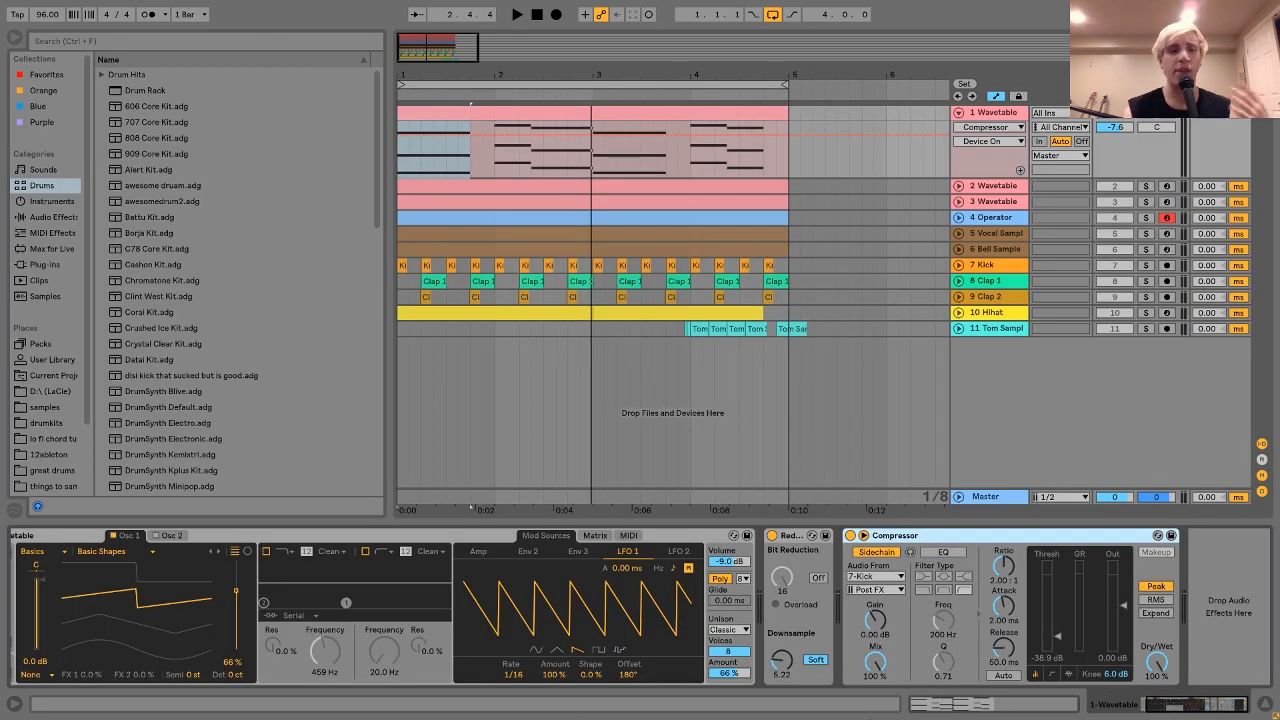
# Examine the 1 Wavetable synth's oscillator, LFO 1 settings and modulation matrix routing
pyautogui.hscroll(-2, 488, 581)
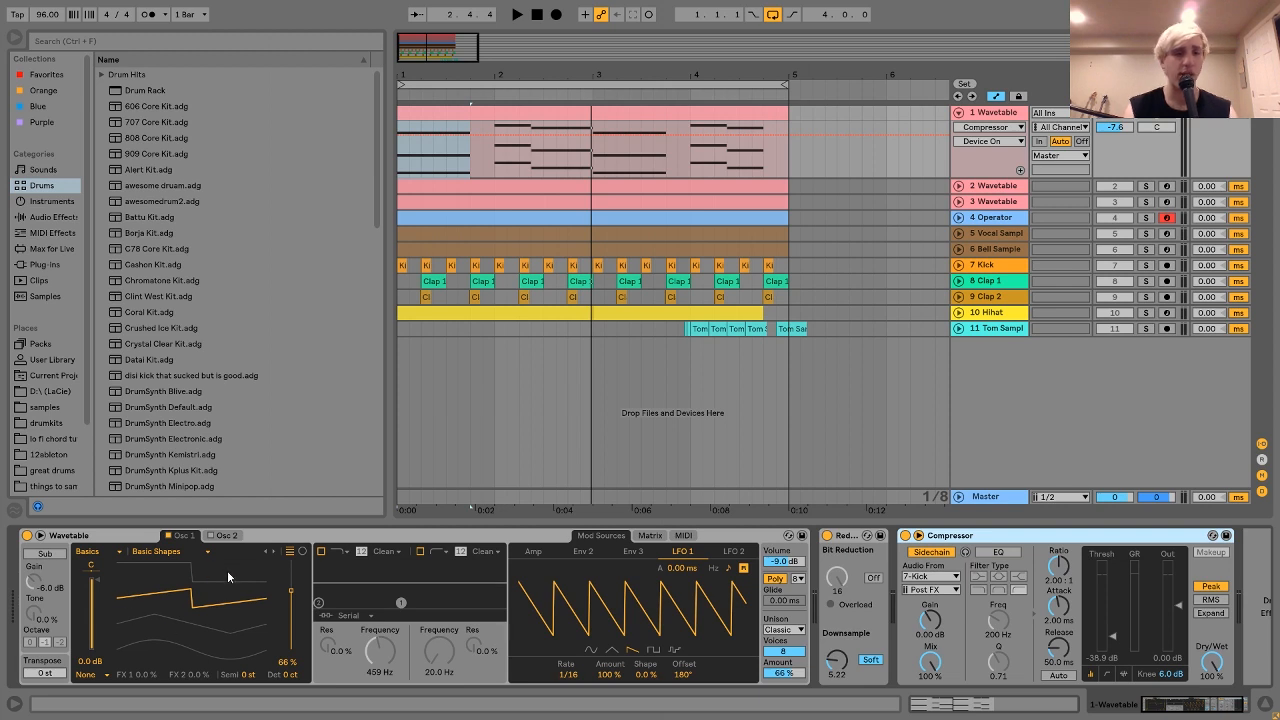
pyautogui.click(265, 558)
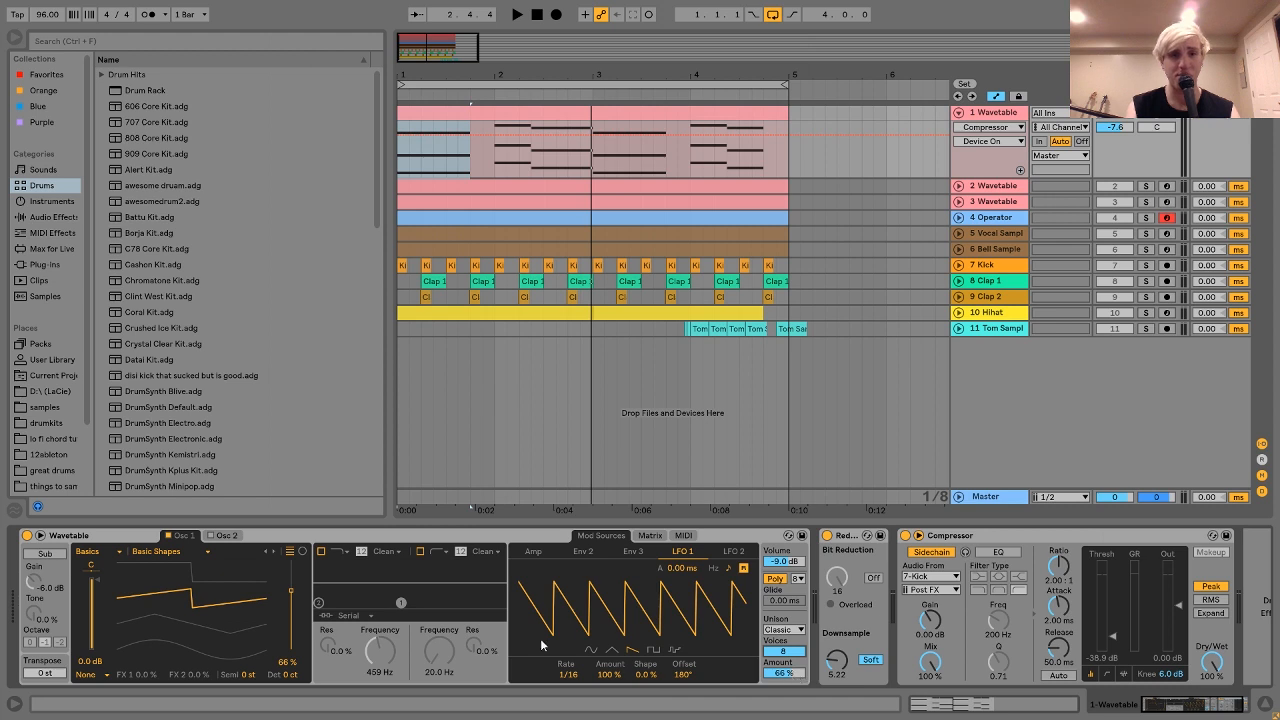
pyautogui.click(75, 538)
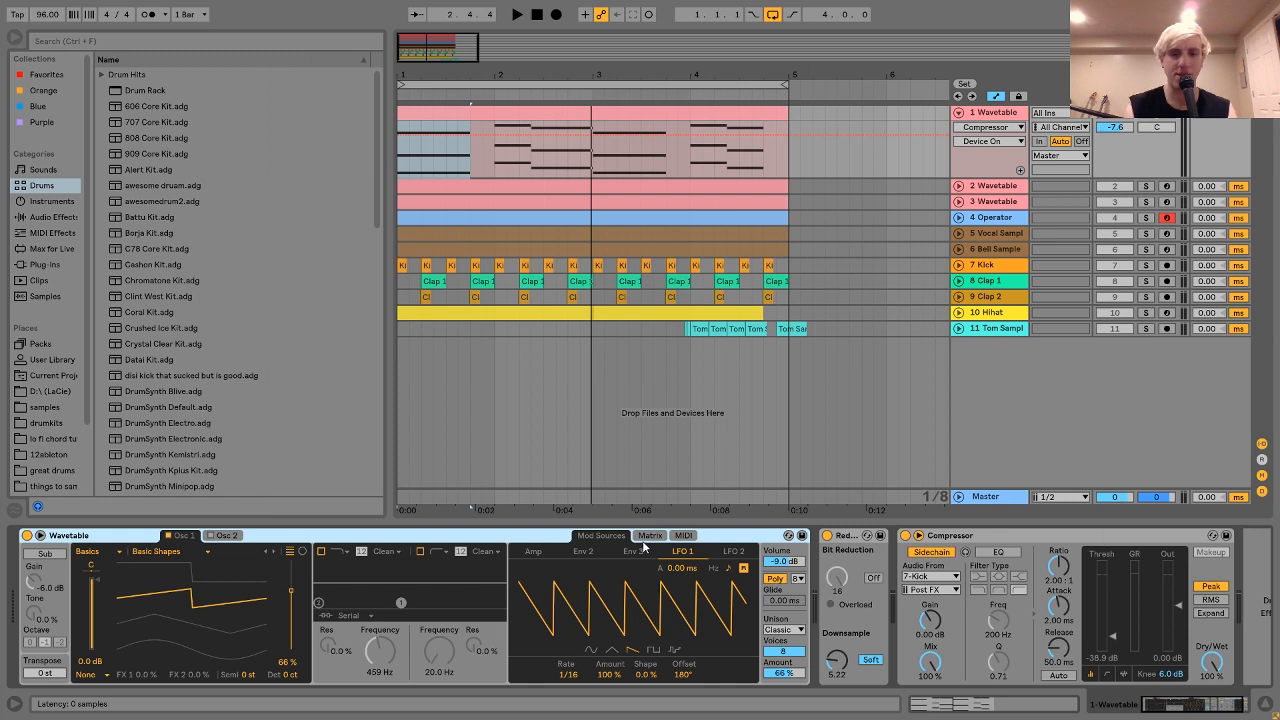
pyautogui.click(649, 536)
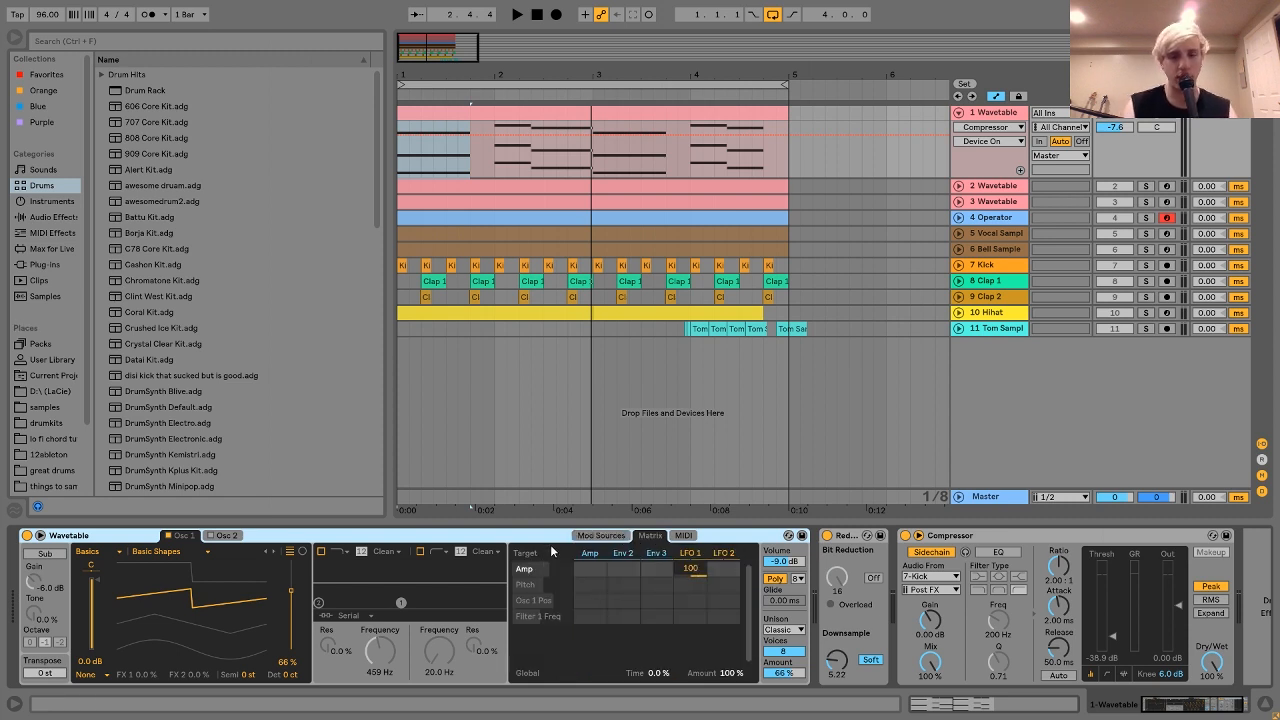
pyautogui.click(598, 536)
pyautogui.click(649, 536)
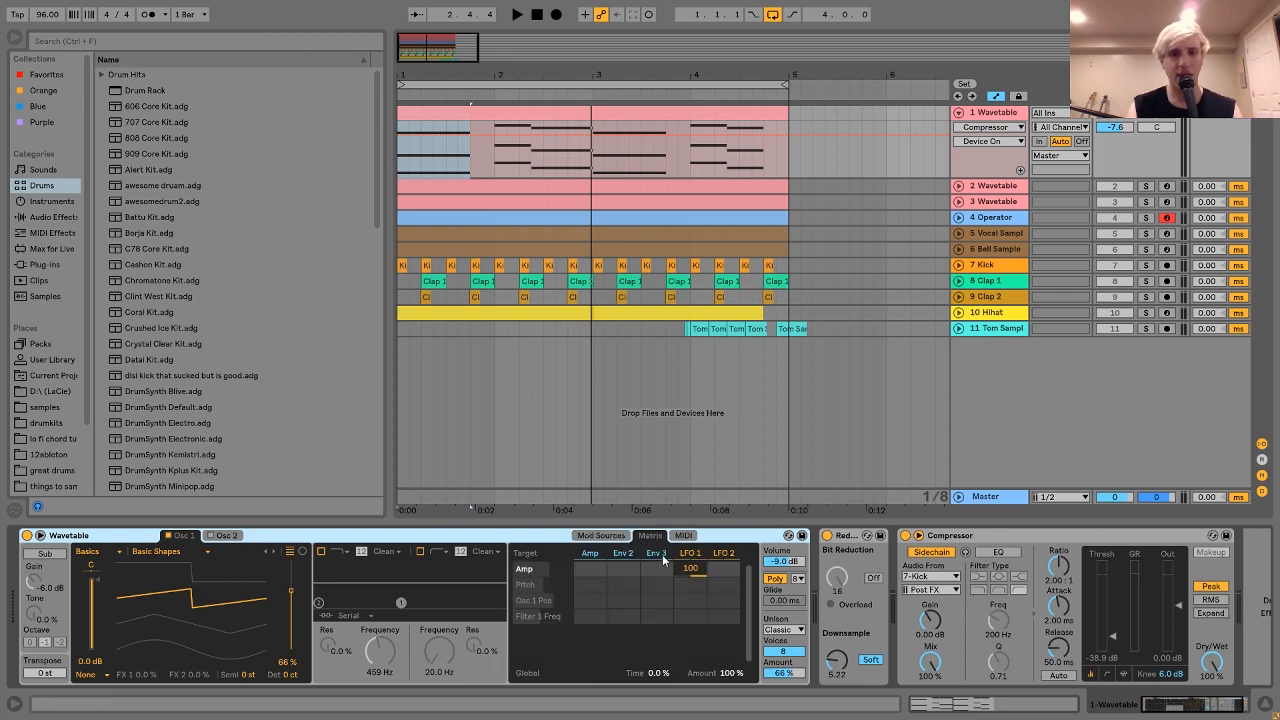
pyautogui.click(594, 537)
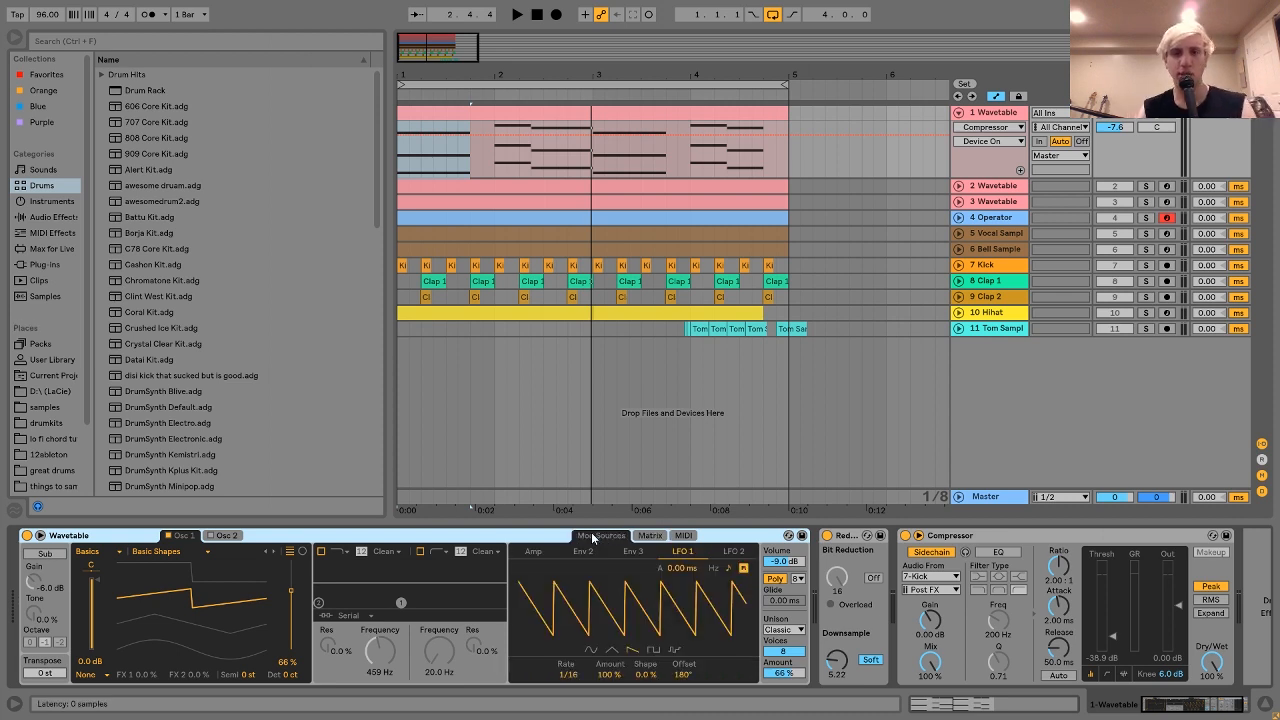
# Compare the chords during playback with LFO 1's Amp modulation at 0 and restored to 100
pyautogui.press('space')
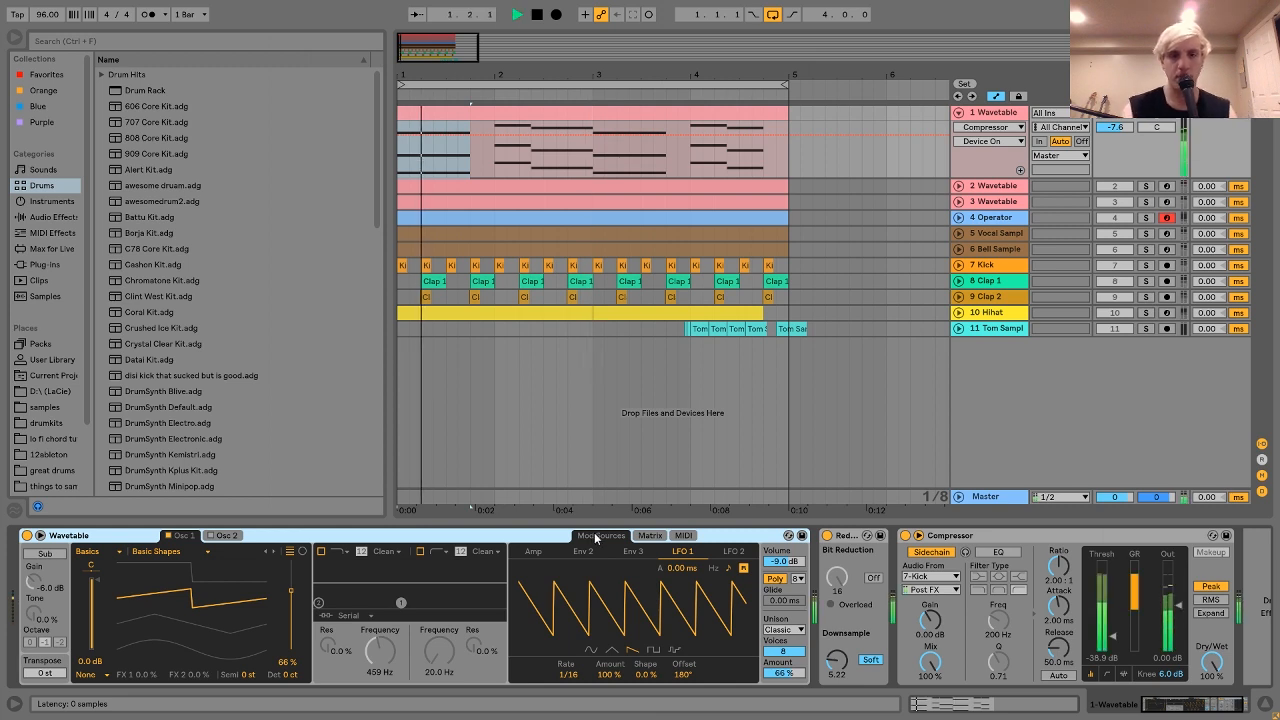
pyautogui.click(640, 537)
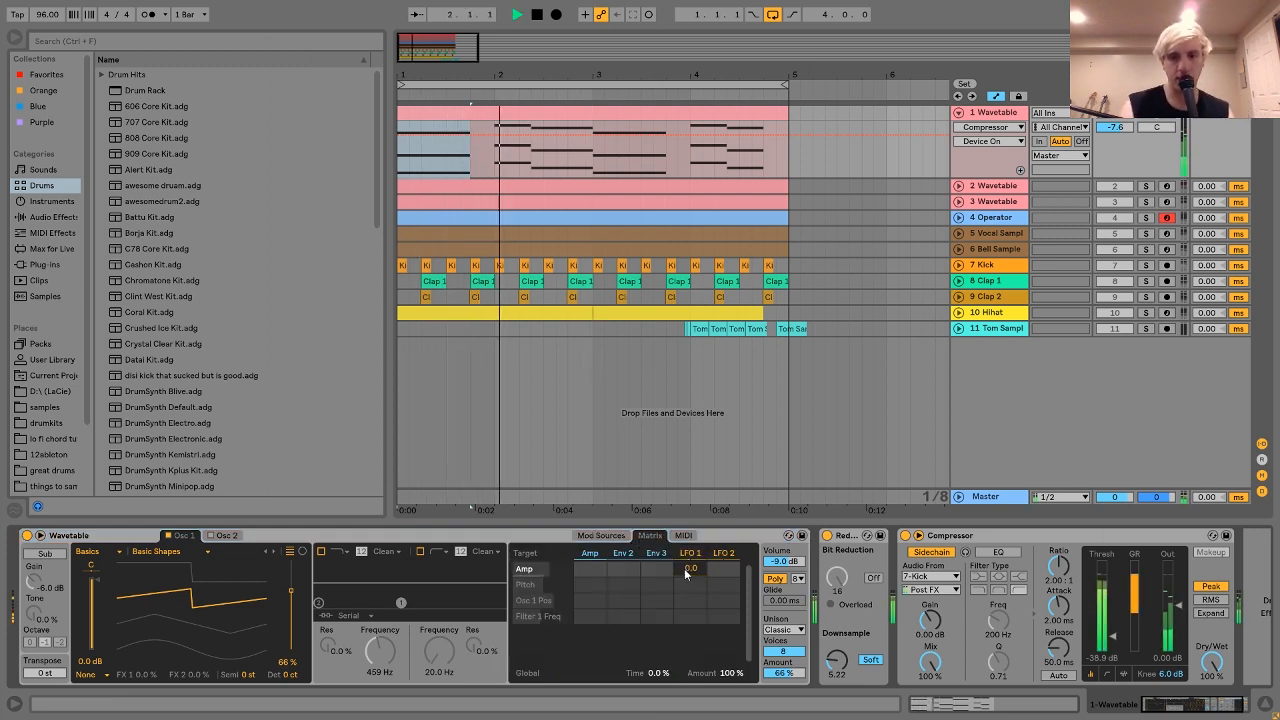
pyautogui.moveTo(684, 568); pyautogui.dragTo(684, 518)
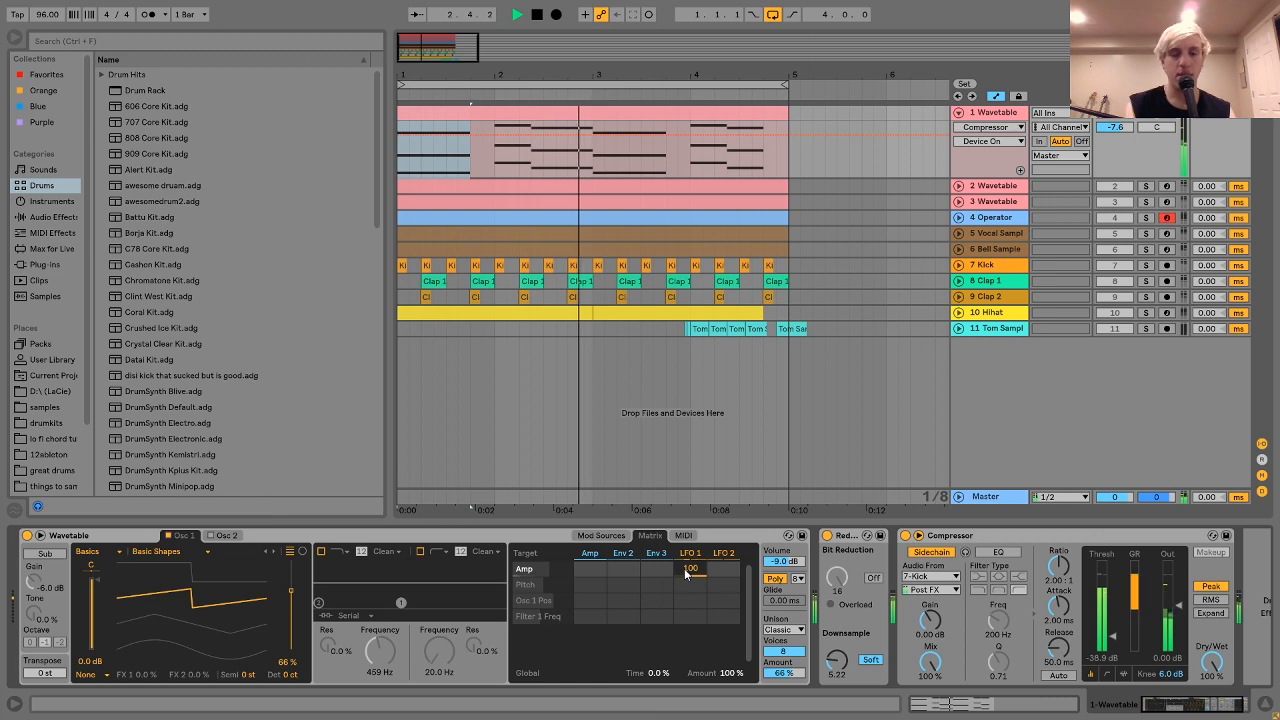
pyautogui.click(588, 537)
pyautogui.press('space')
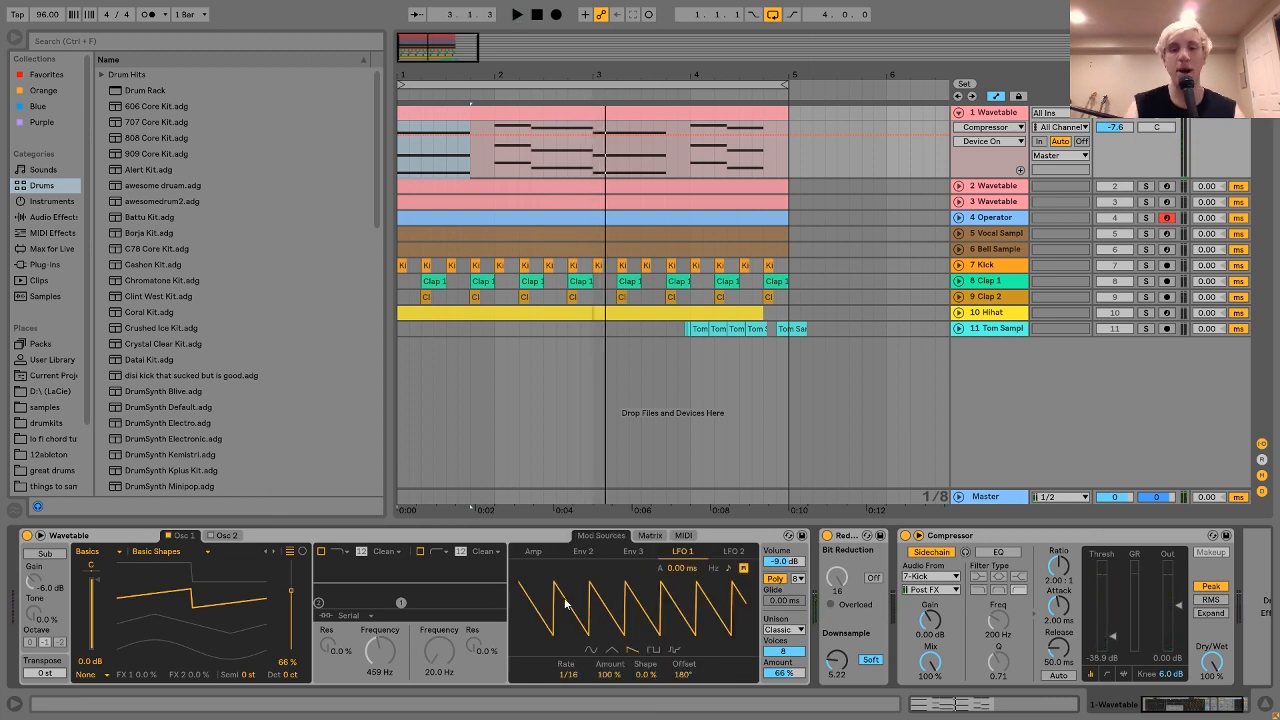
# Compare the chord sound during playback with the Redux effect bypassed and switched back on
pyautogui.scroll(-2, 603, 612)
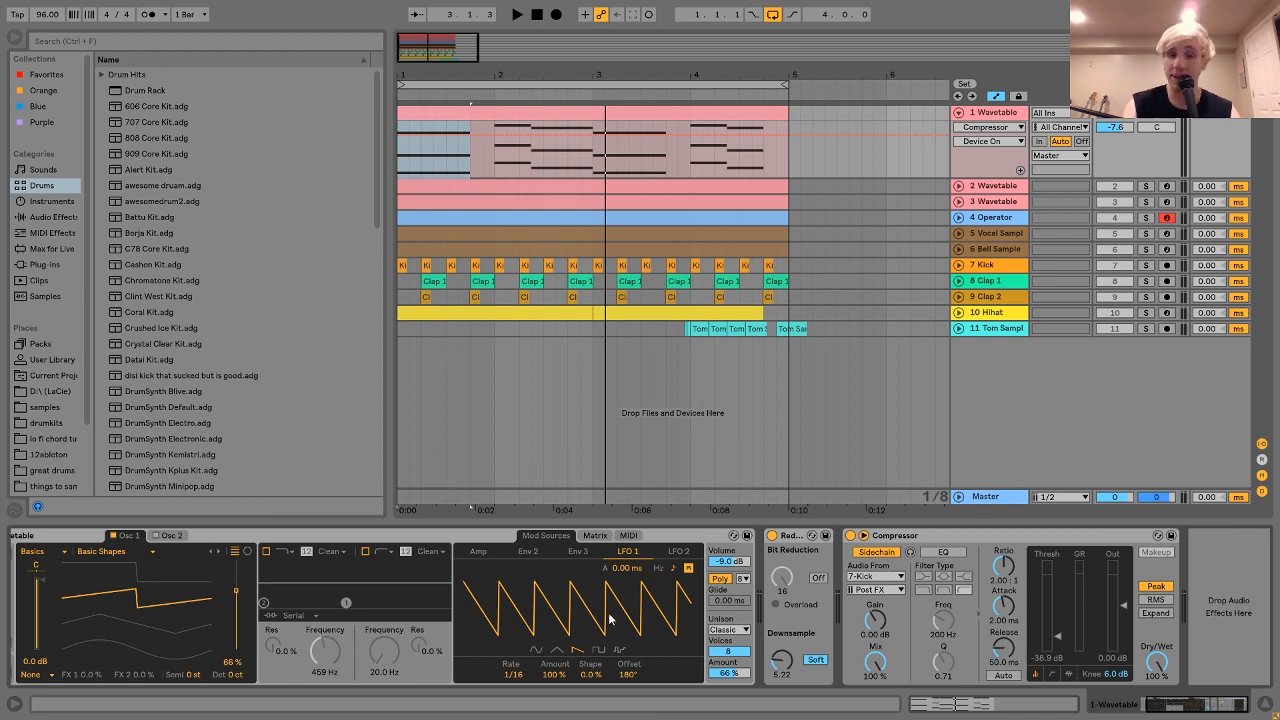
pyautogui.click(785, 538)
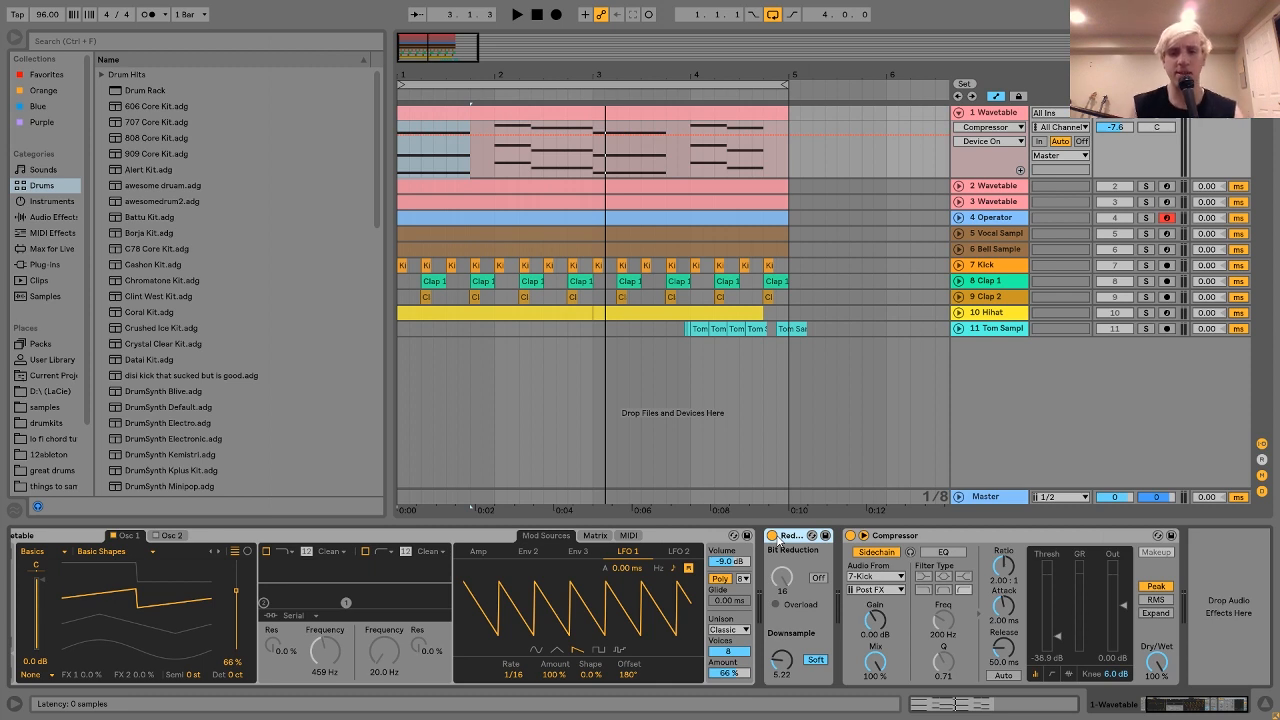
pyautogui.click(774, 538)
pyautogui.press('space')
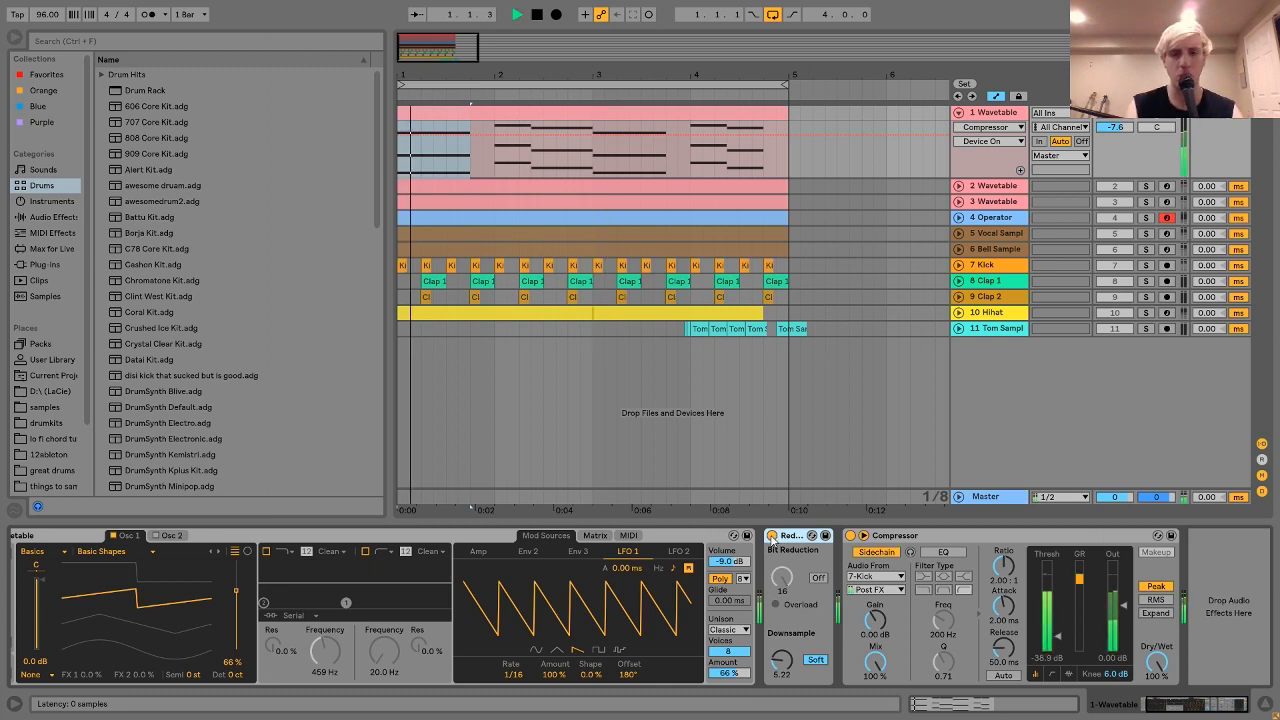
pyautogui.click(772, 536)
pyautogui.press('space')
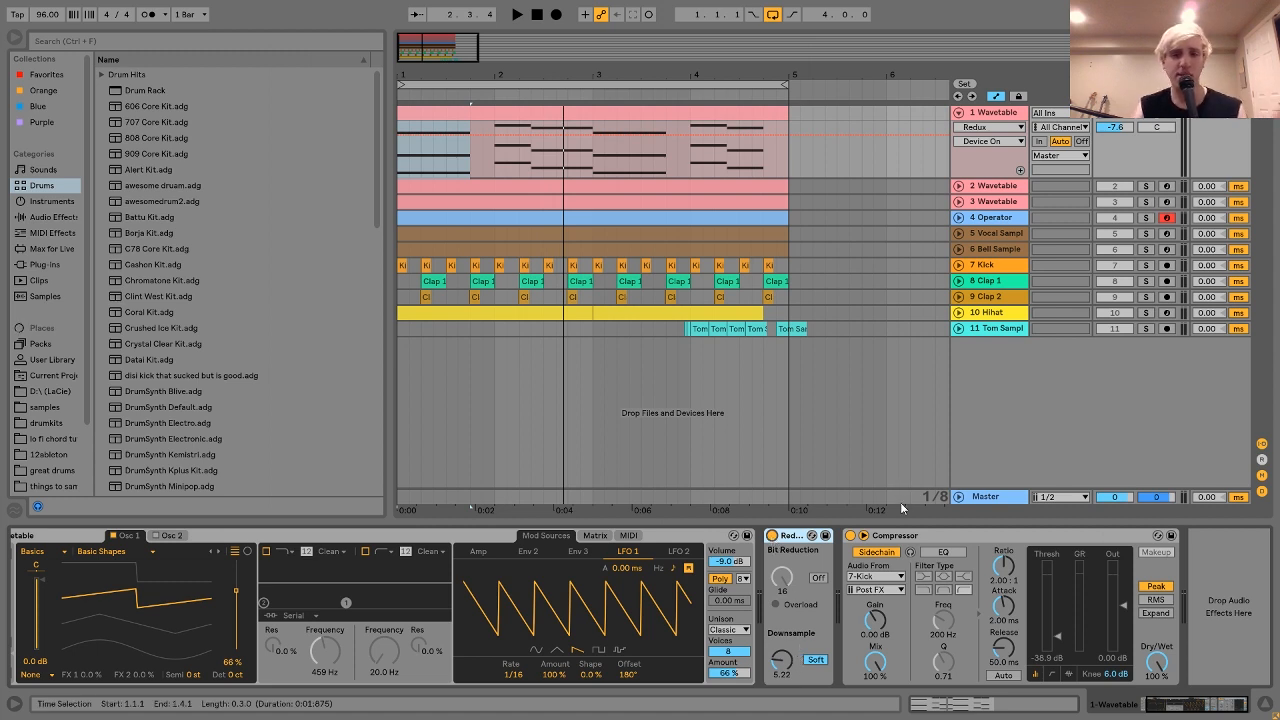
# Compare the chord sound during playback with the sidechain Compressor bypassed and switched back on
pyautogui.click(893, 548)
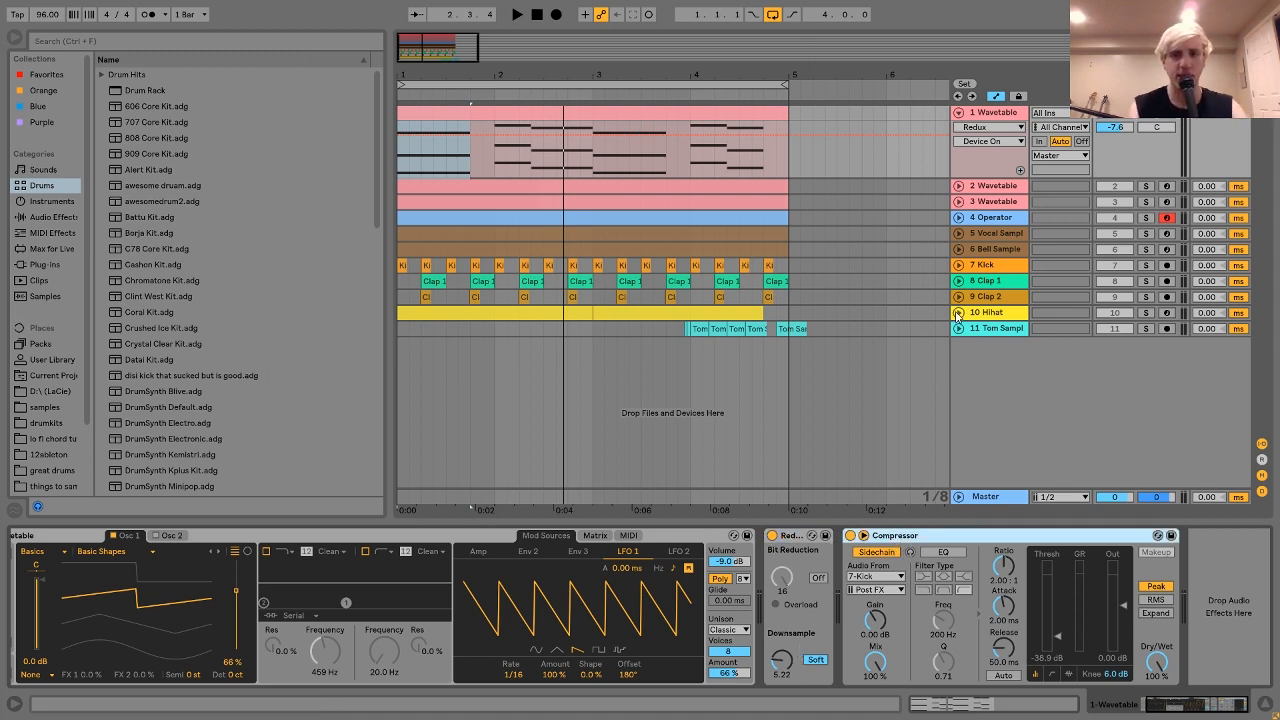
pyautogui.press('space')
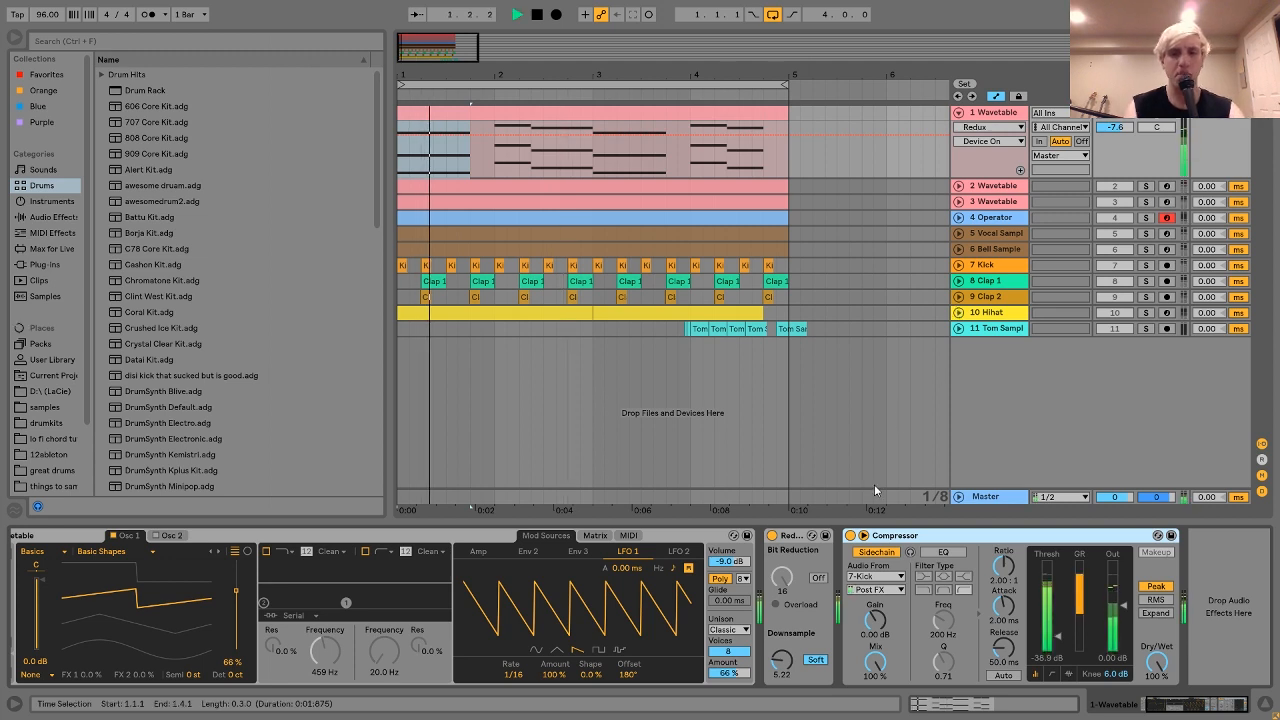
pyautogui.click(850, 535)
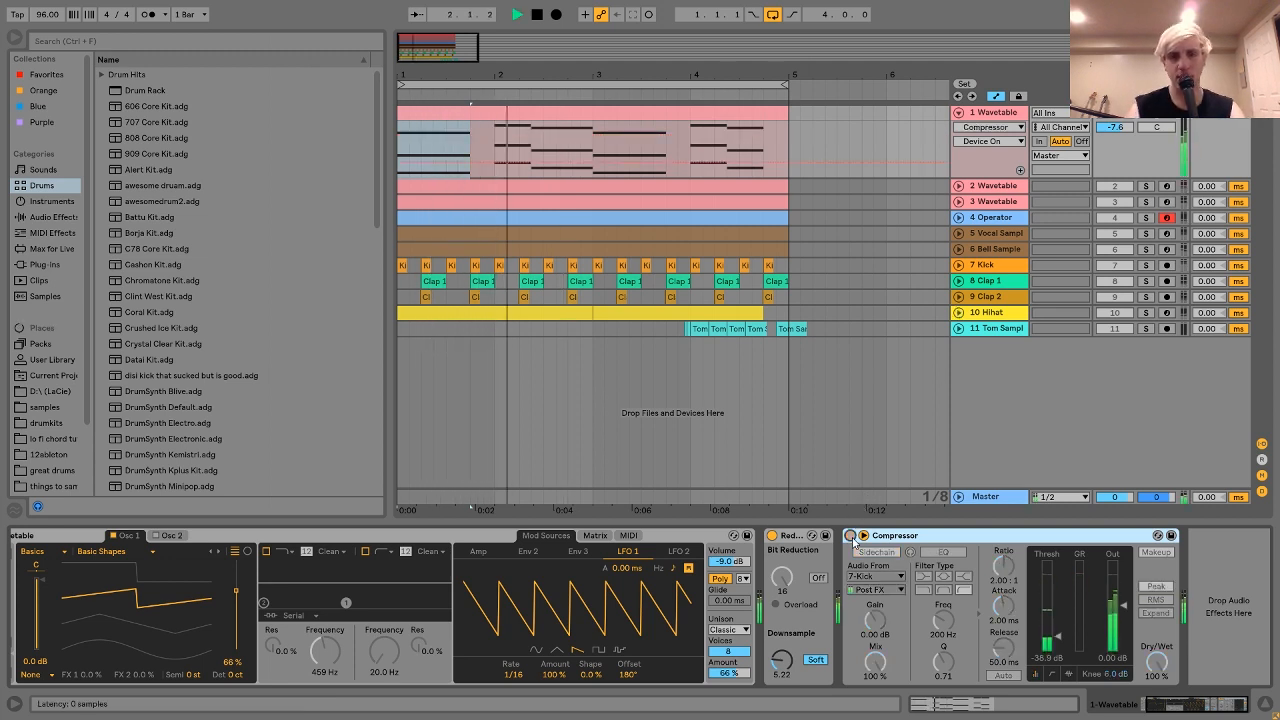
pyautogui.click(850, 535)
pyautogui.press('space')
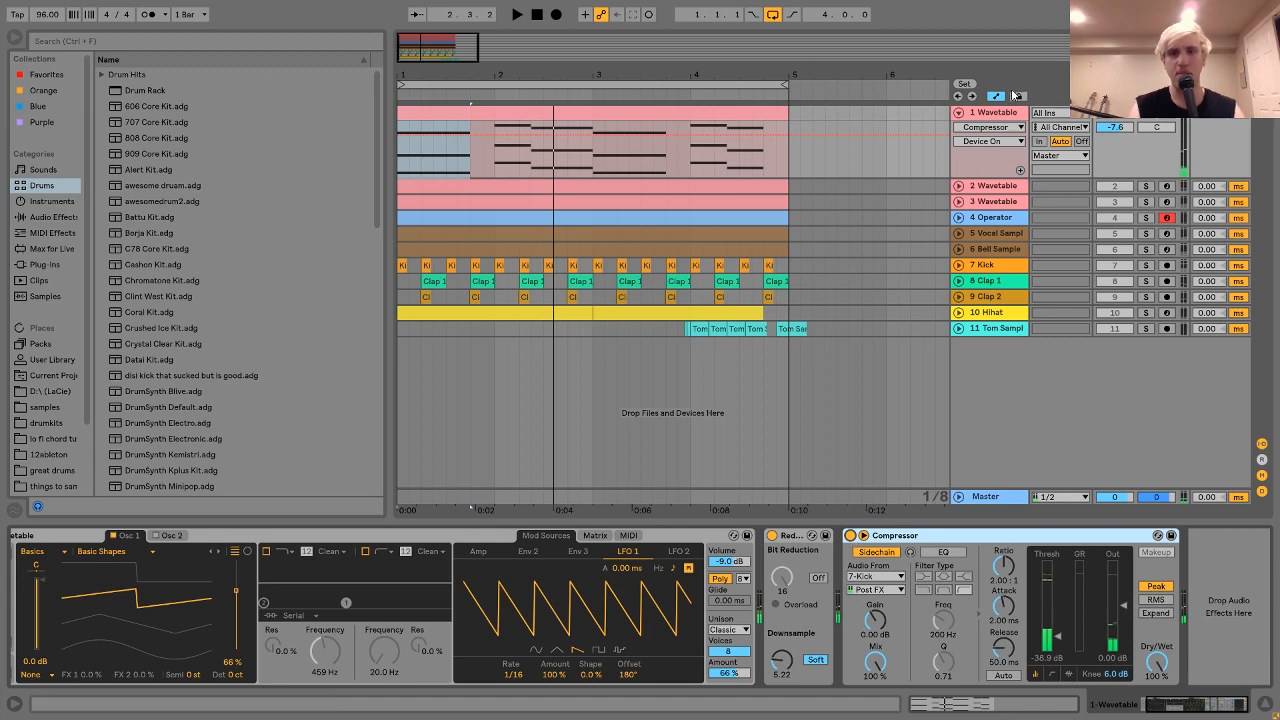
# Solo the 2 Wavetable track, unfold it and listen to its part
pyautogui.click(1004, 187)
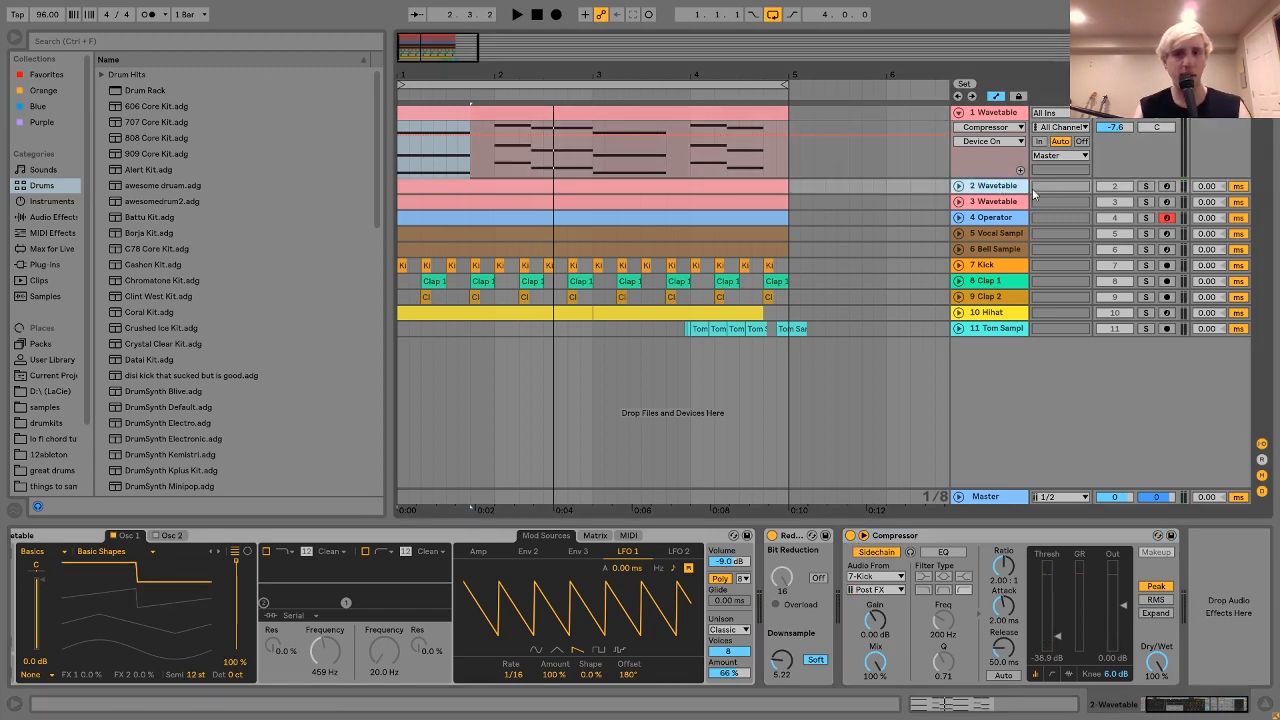
pyautogui.click(1146, 187)
pyautogui.press('space')
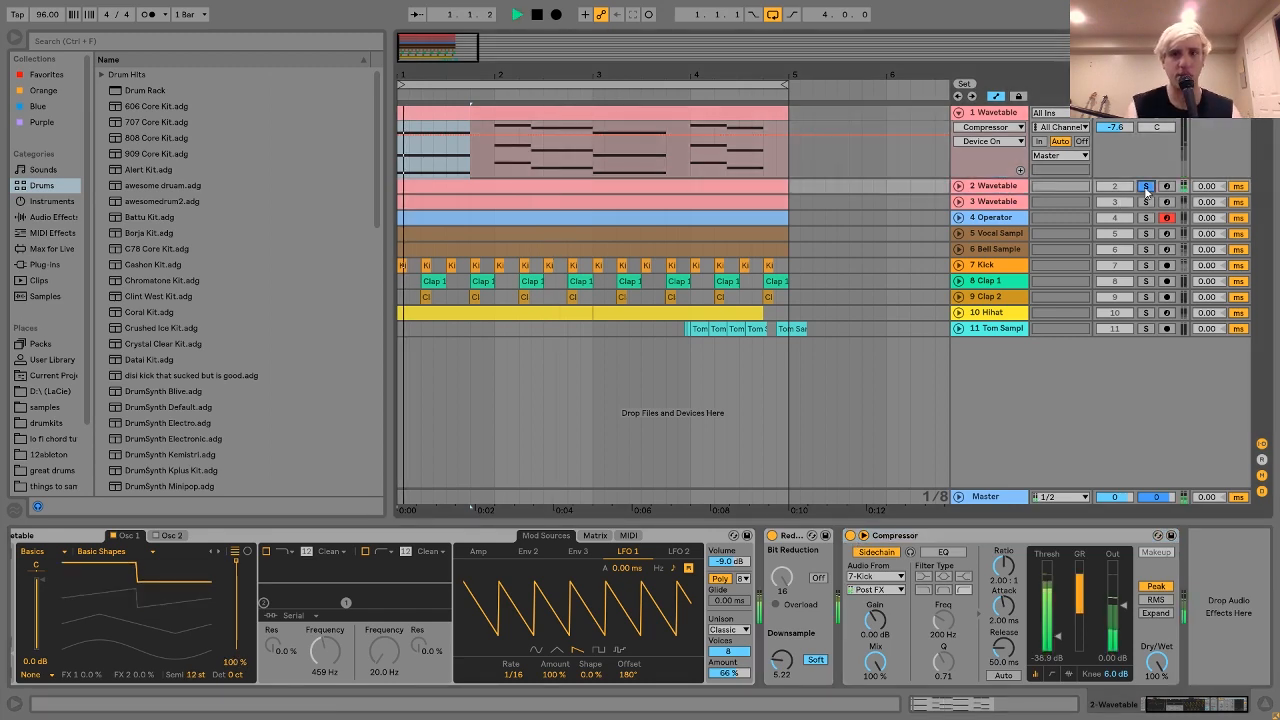
pyautogui.click(958, 186)
pyautogui.press('space')
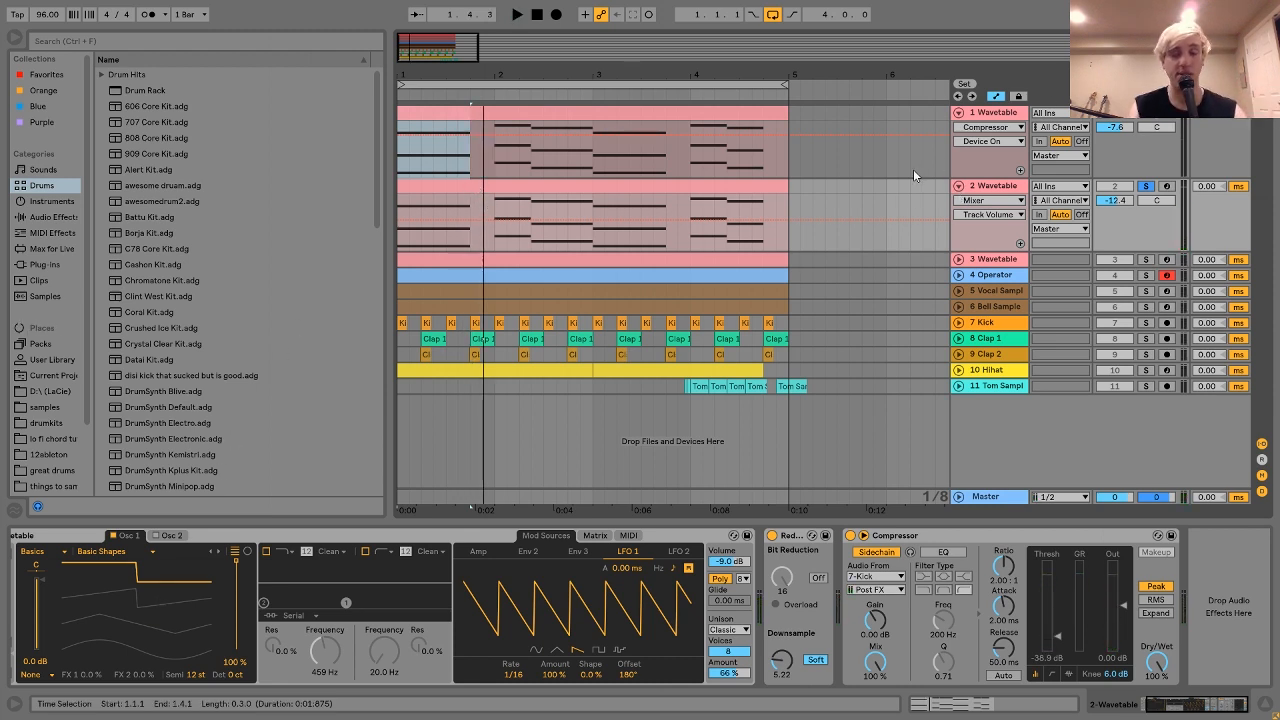
# Check Osc 1's semitone transposition in the 2 Wavetable synth and listen to the layer
pyautogui.scroll(2, 426, 630)
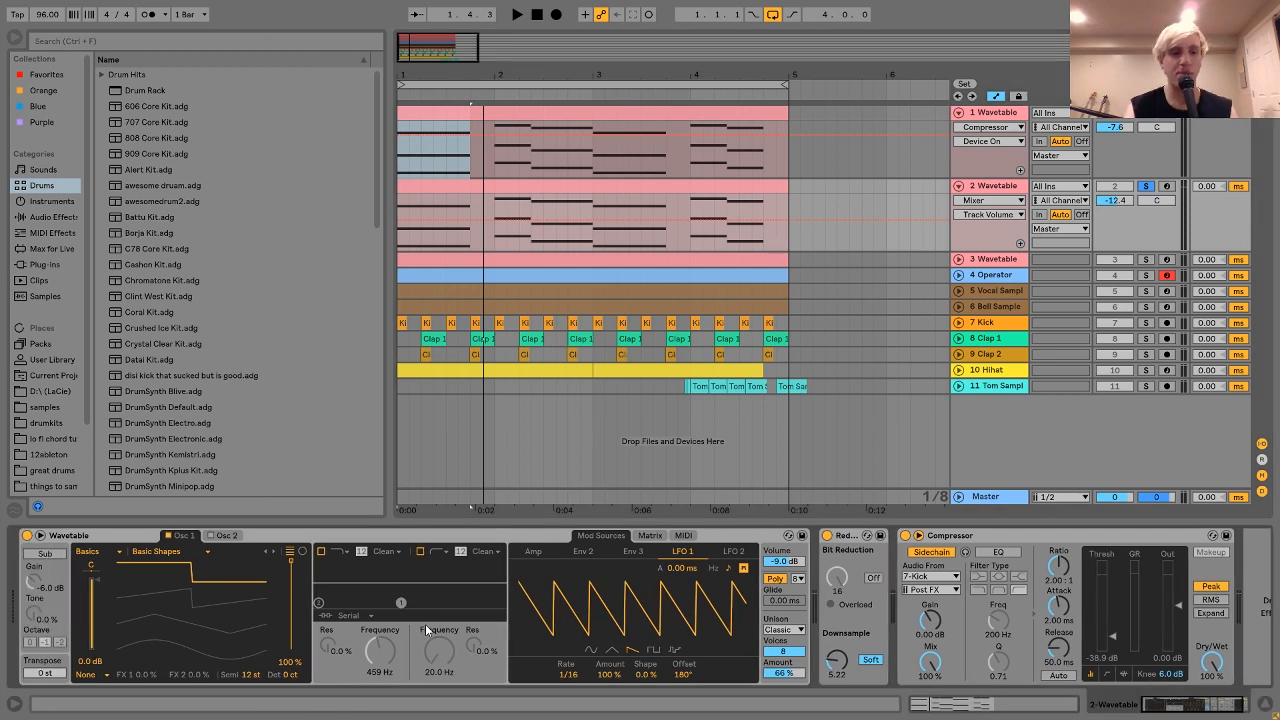
pyautogui.click(253, 676)
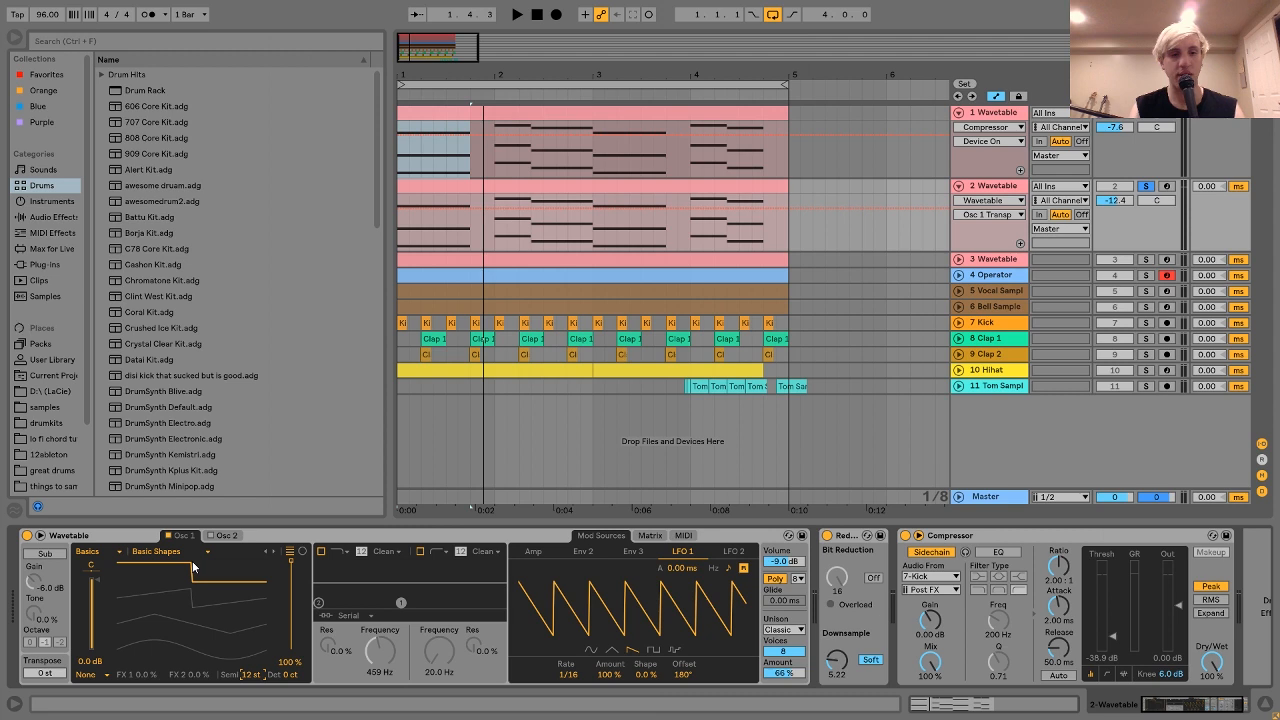
pyautogui.press('space')
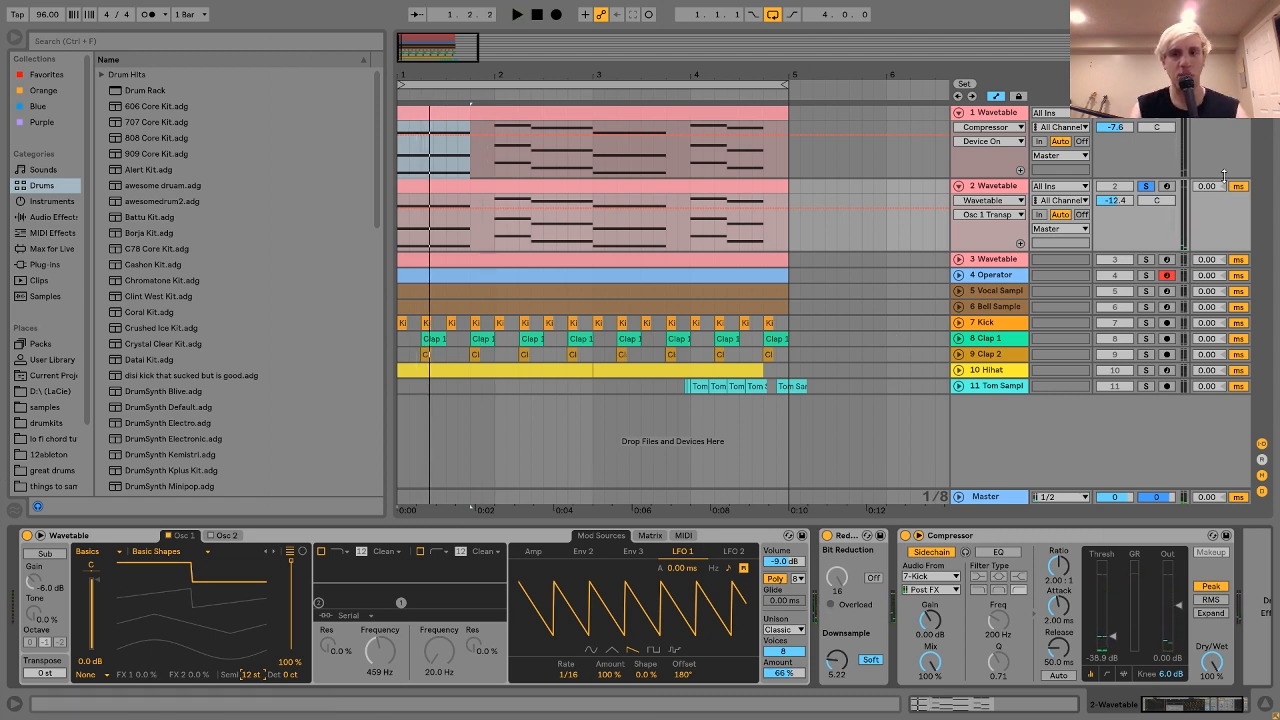
# Turn off solo on the 2 Wavetable track and play all the tracks together
pyautogui.click(1146, 187)
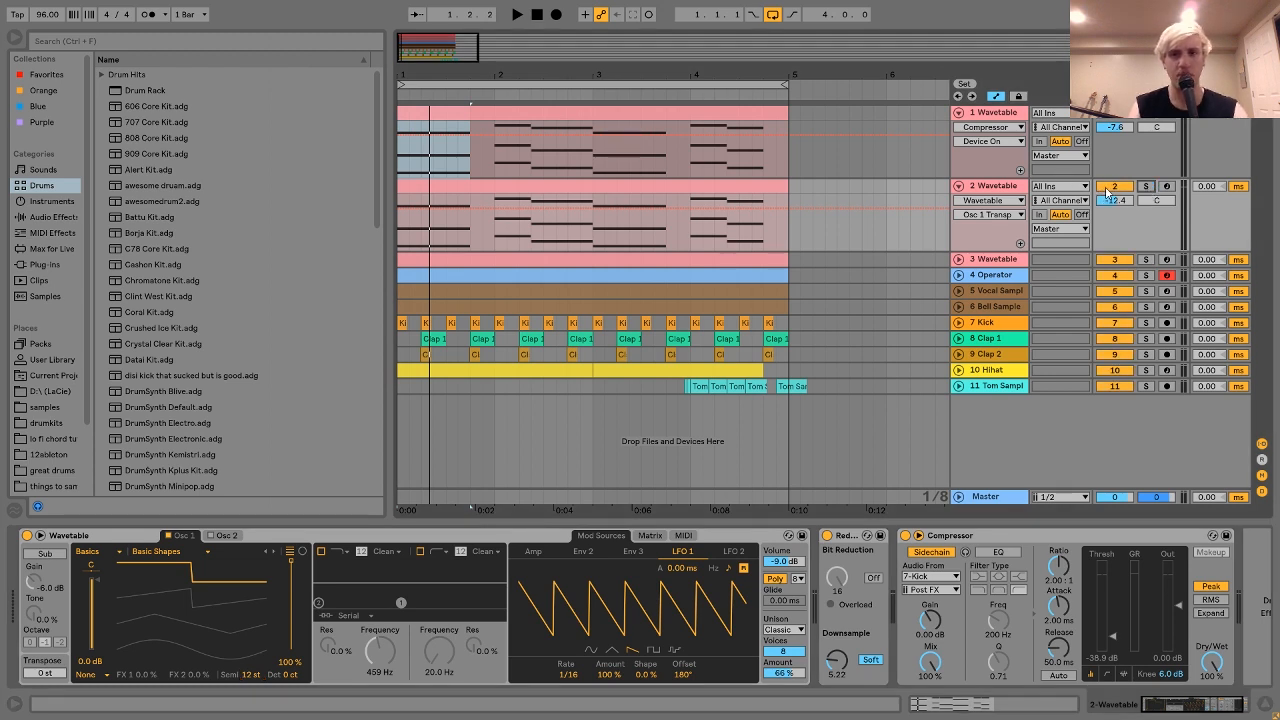
pyautogui.press('space')
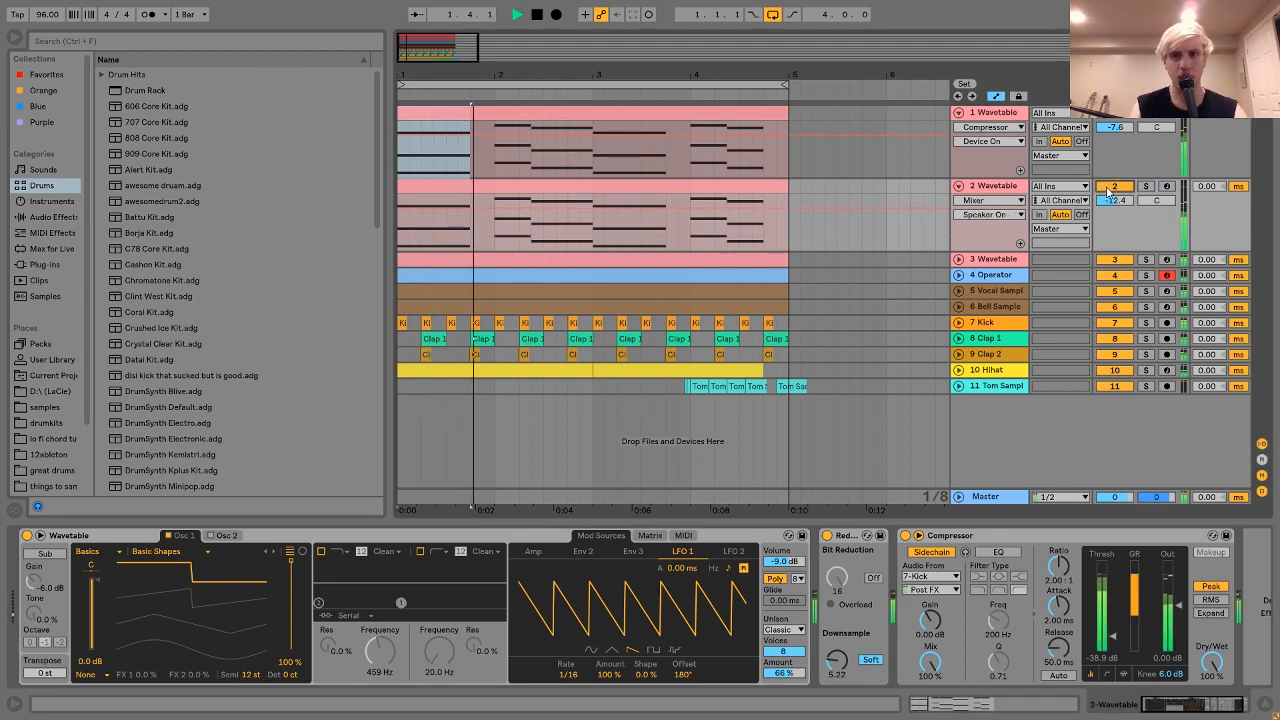
# Solo the 2 Wavetable track with playback stopped and examine its Redux and Compressor effects
pyautogui.press('space')
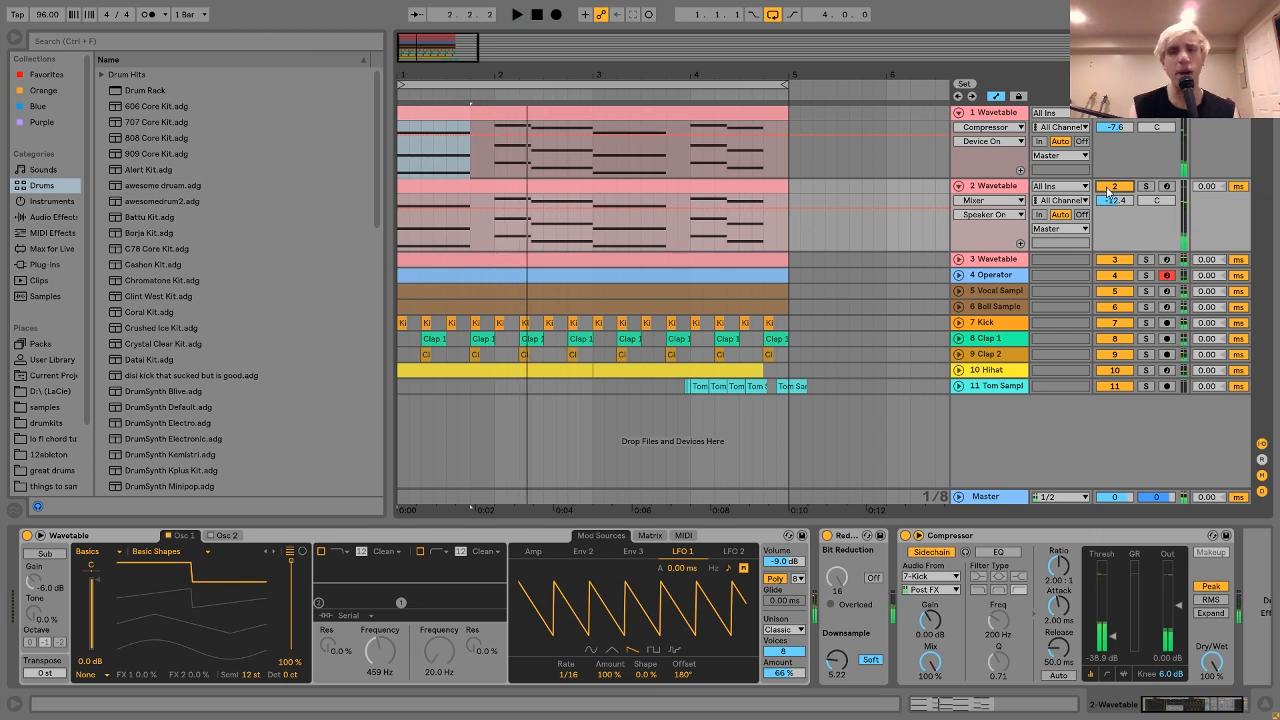
pyautogui.click(1146, 187)
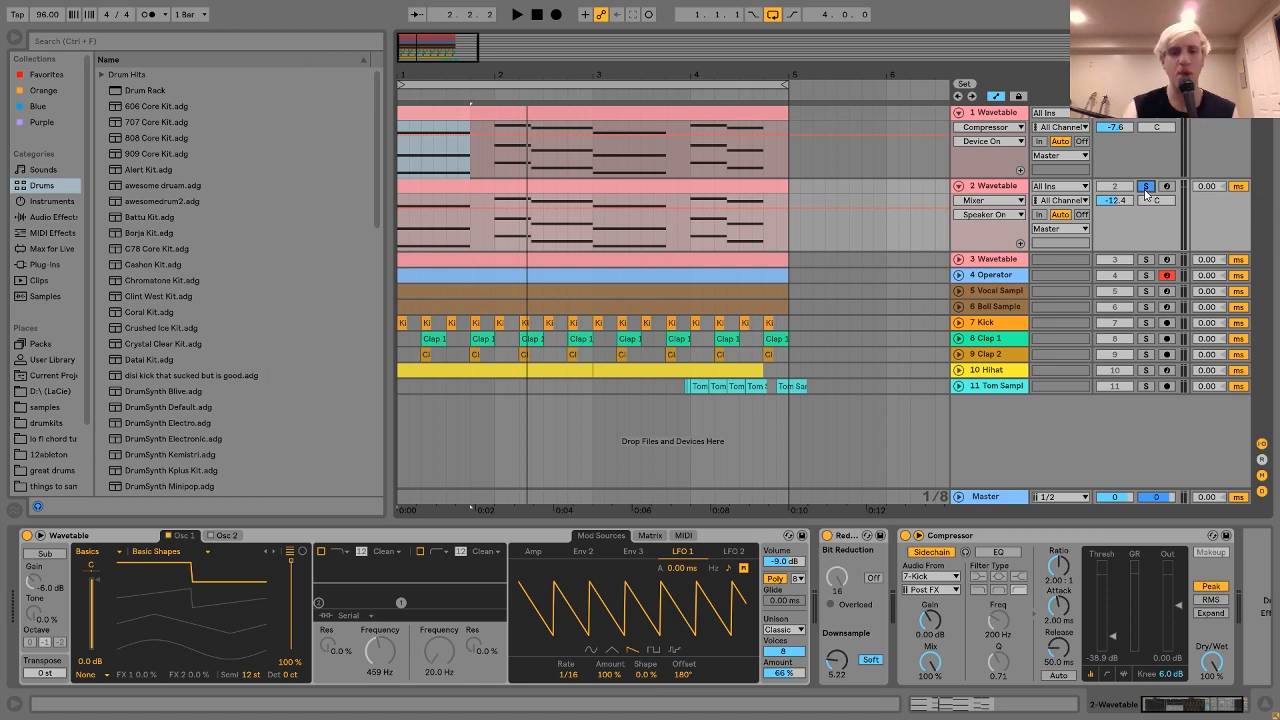
pyautogui.hscroll(2, 940, 625)
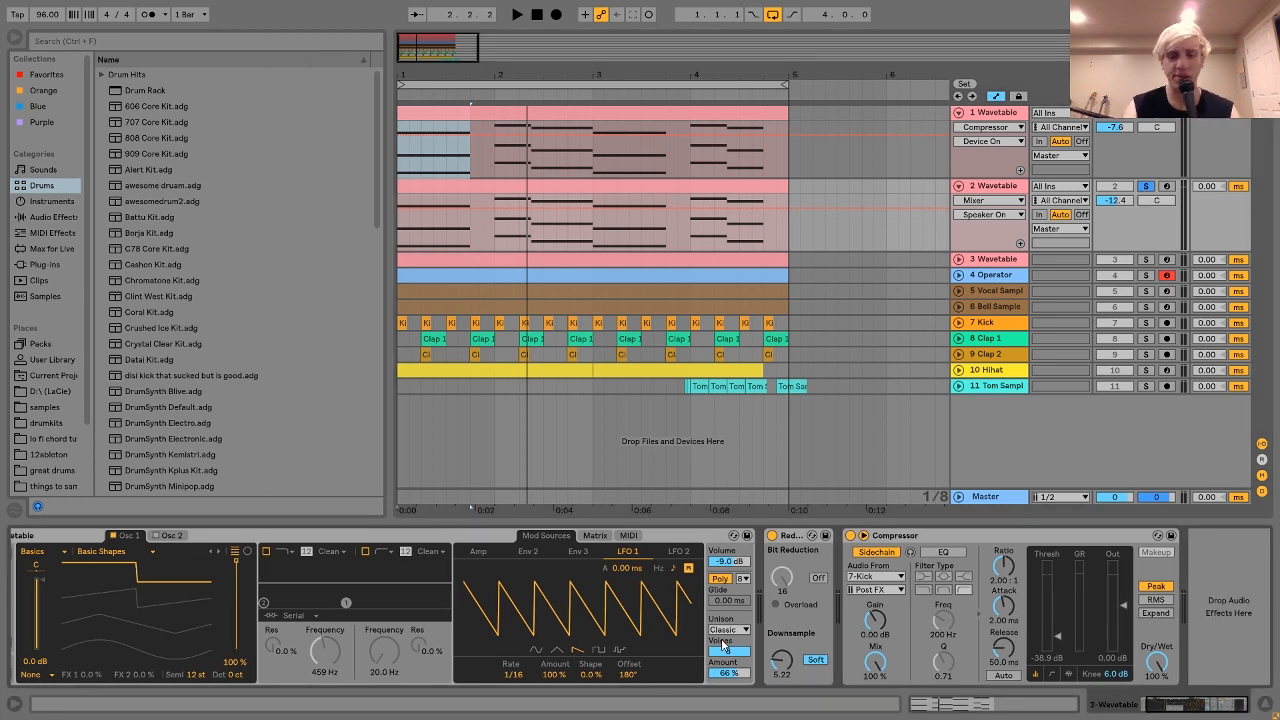
pyautogui.click(793, 538)
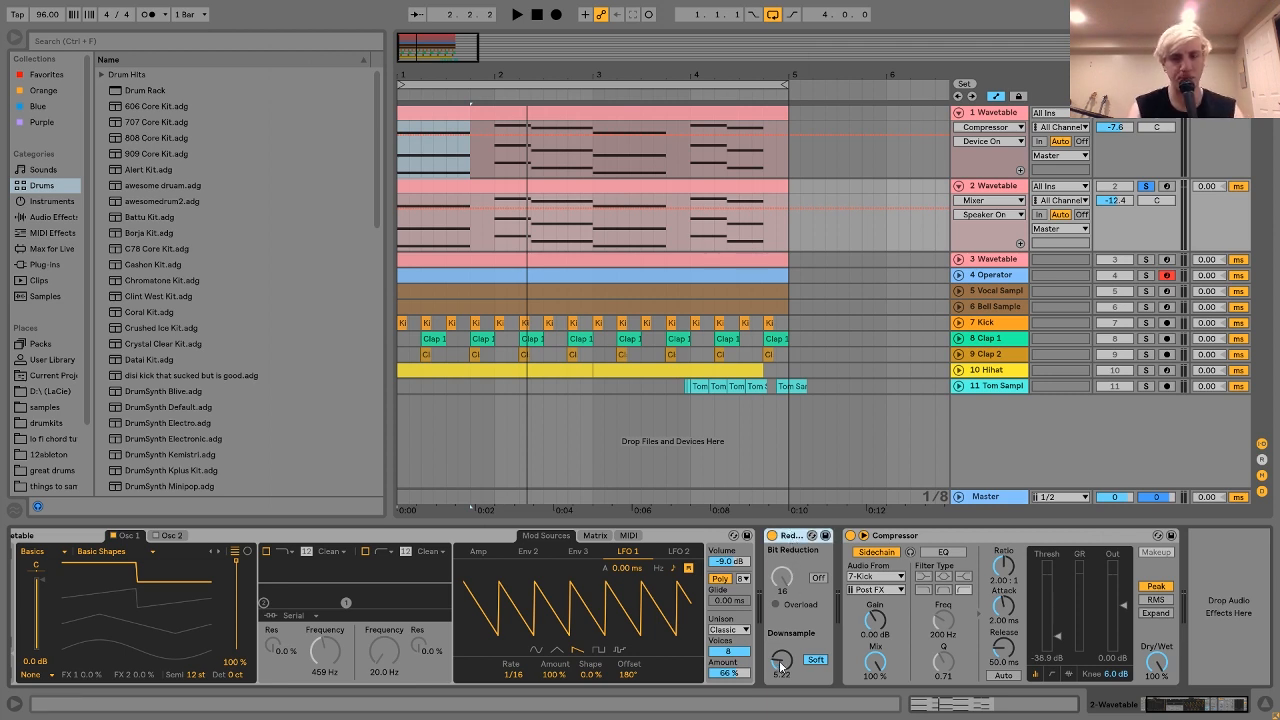
pyautogui.click(908, 538)
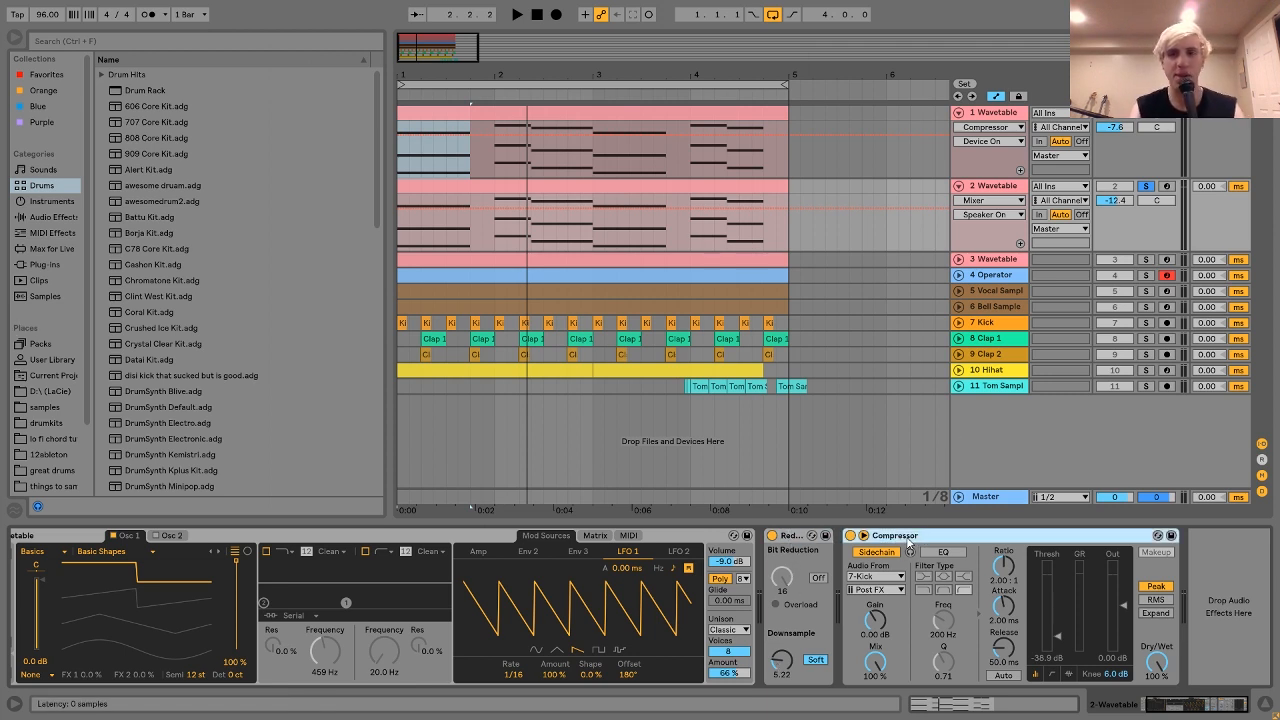
# Solo the 3 Wavetable track, unfold it and listen to its part
pyautogui.click(990, 261)
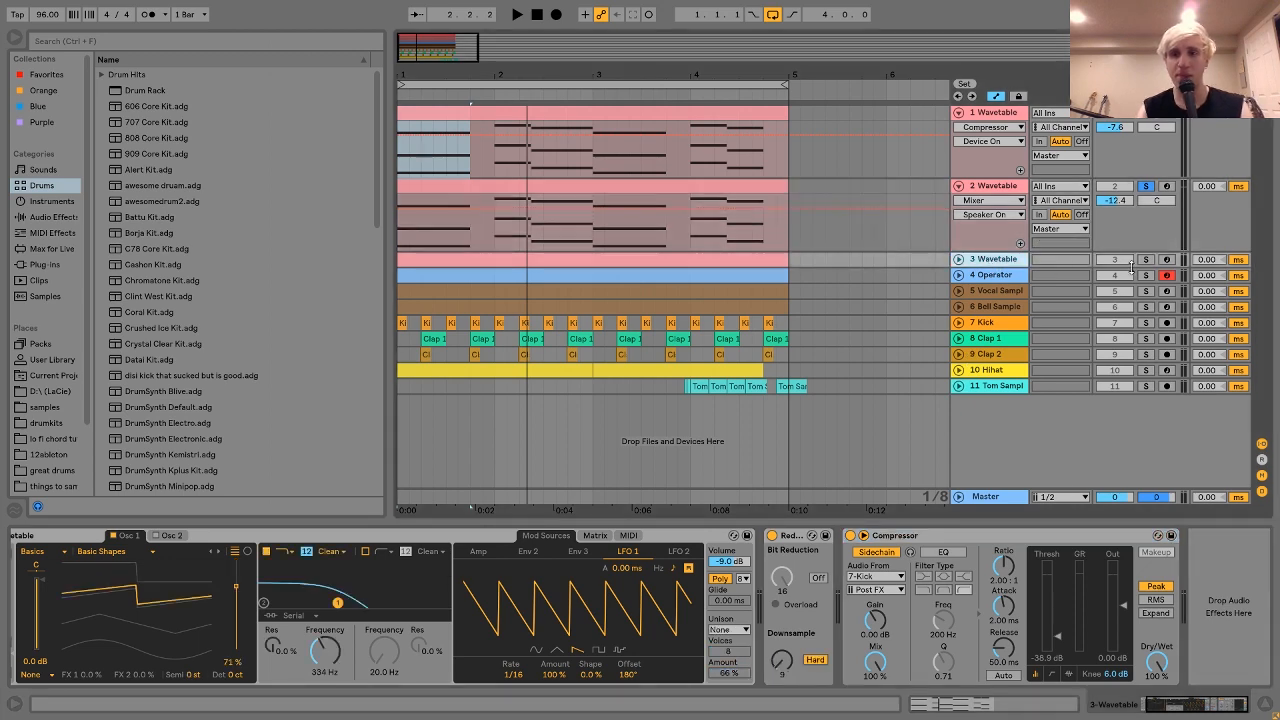
pyautogui.click(1146, 259)
pyautogui.click(958, 259)
pyautogui.press('space')
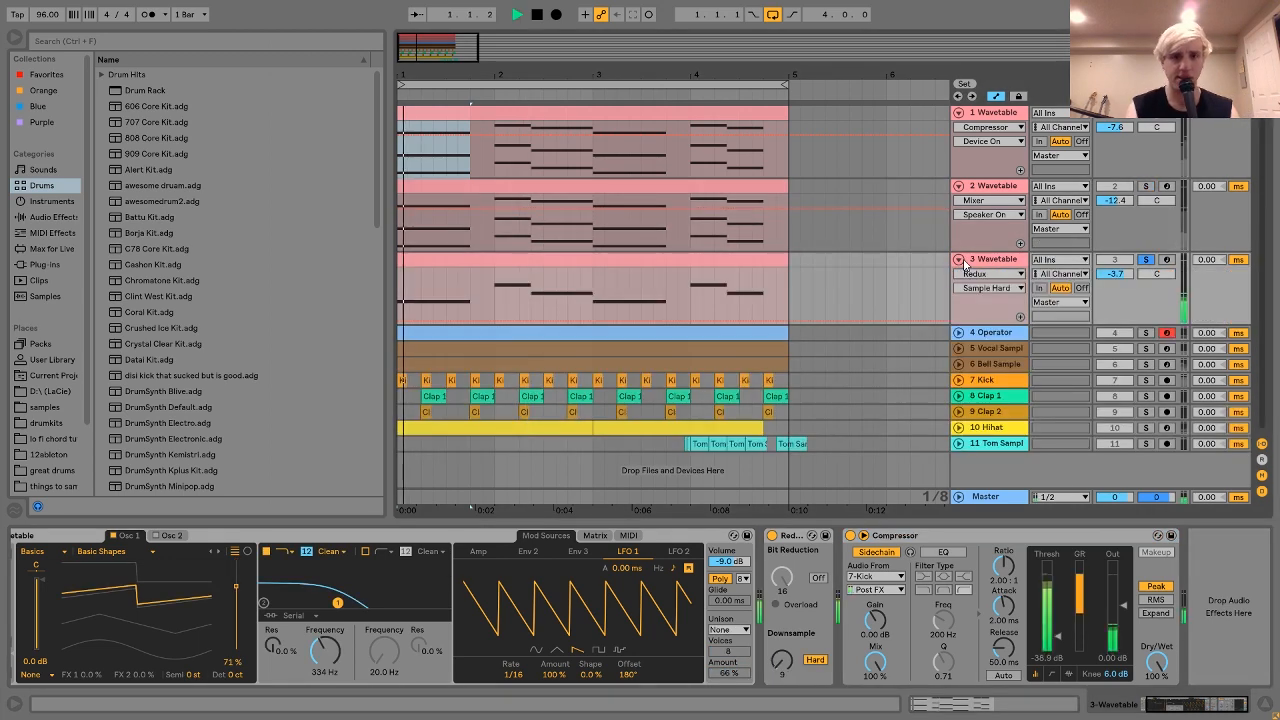
pyautogui.click(676, 261)
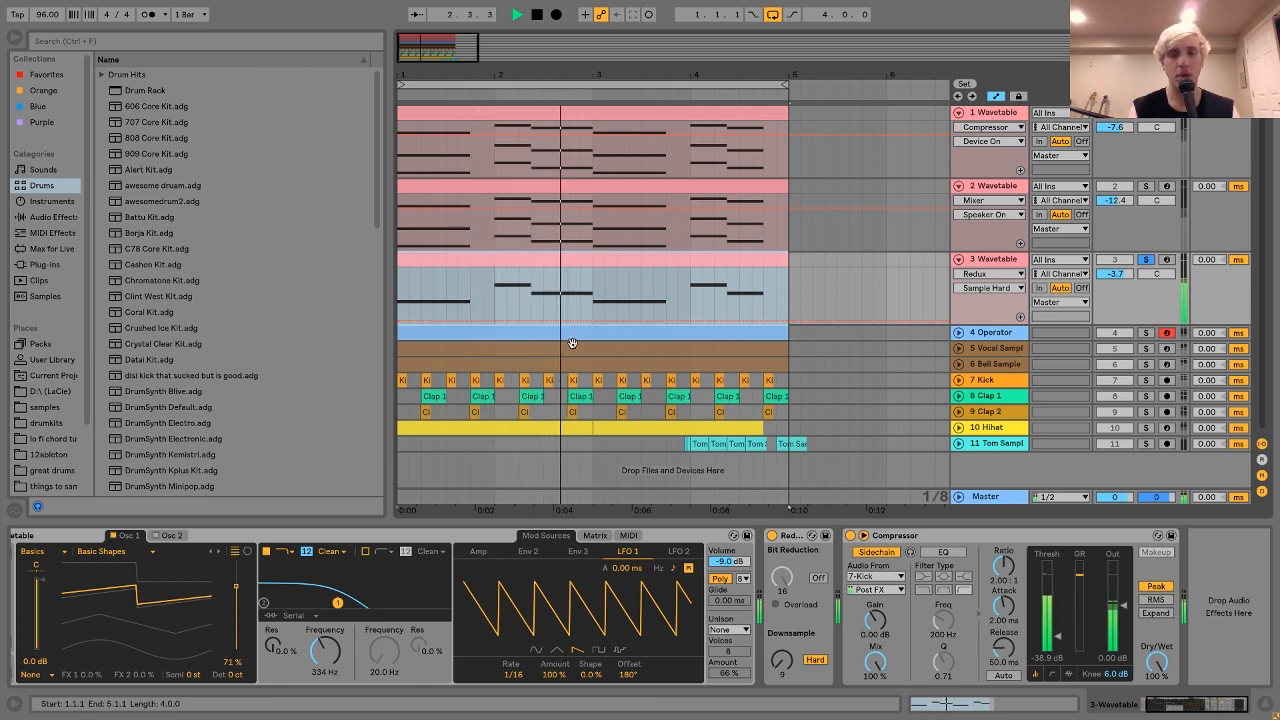
pyautogui.press('space')
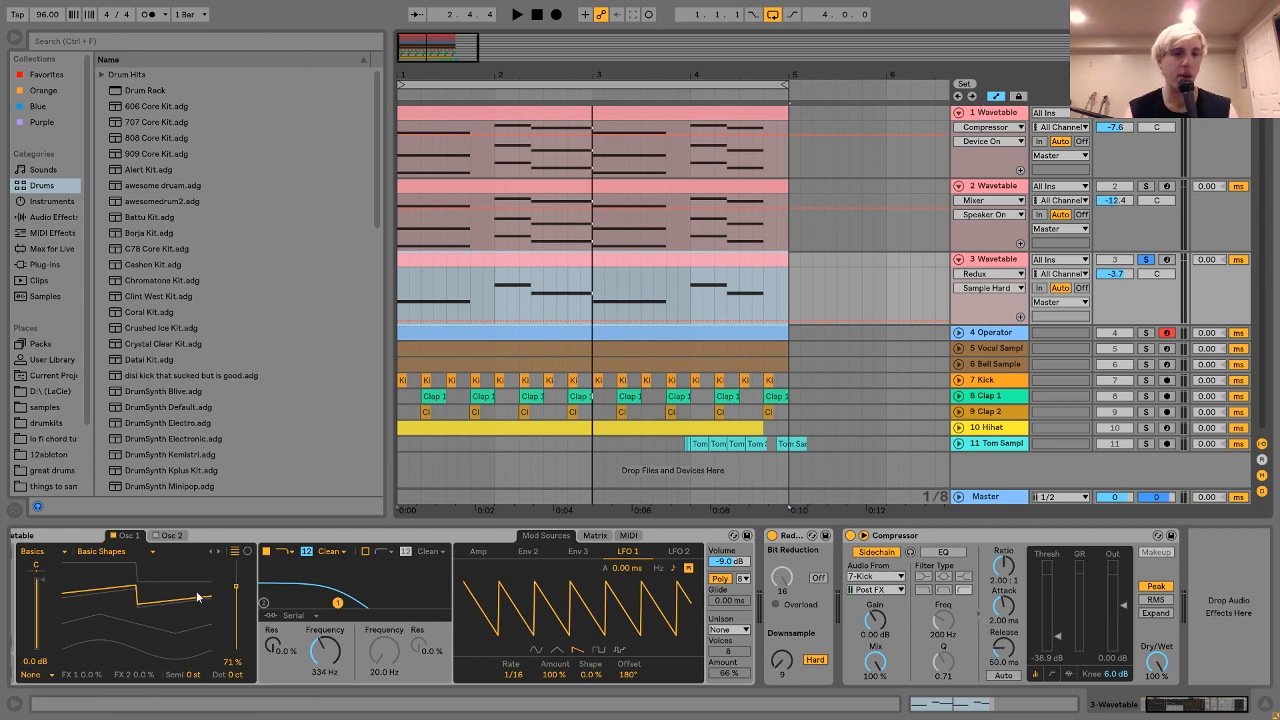
# Check the LFO 1 assignment in the modulation matrix of the 3 Wavetable synth and return to the modulation sources
pyautogui.scroll(1, 199, 597)
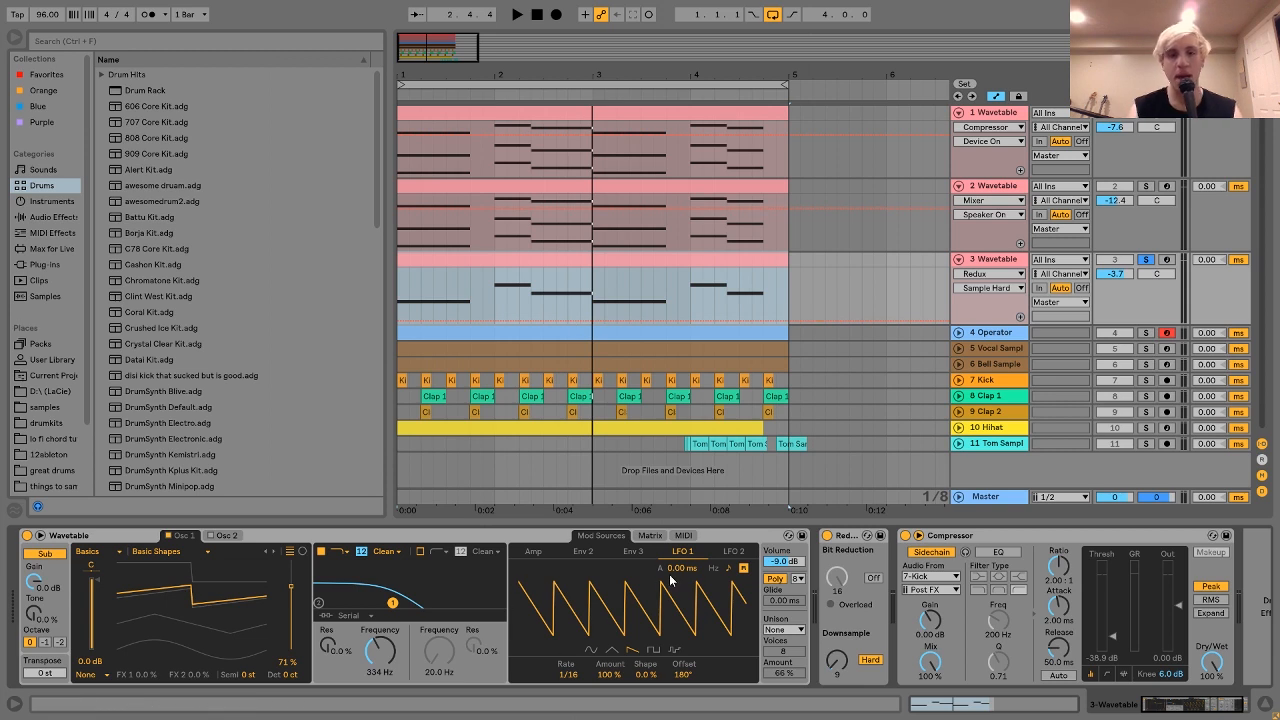
pyautogui.click(650, 536)
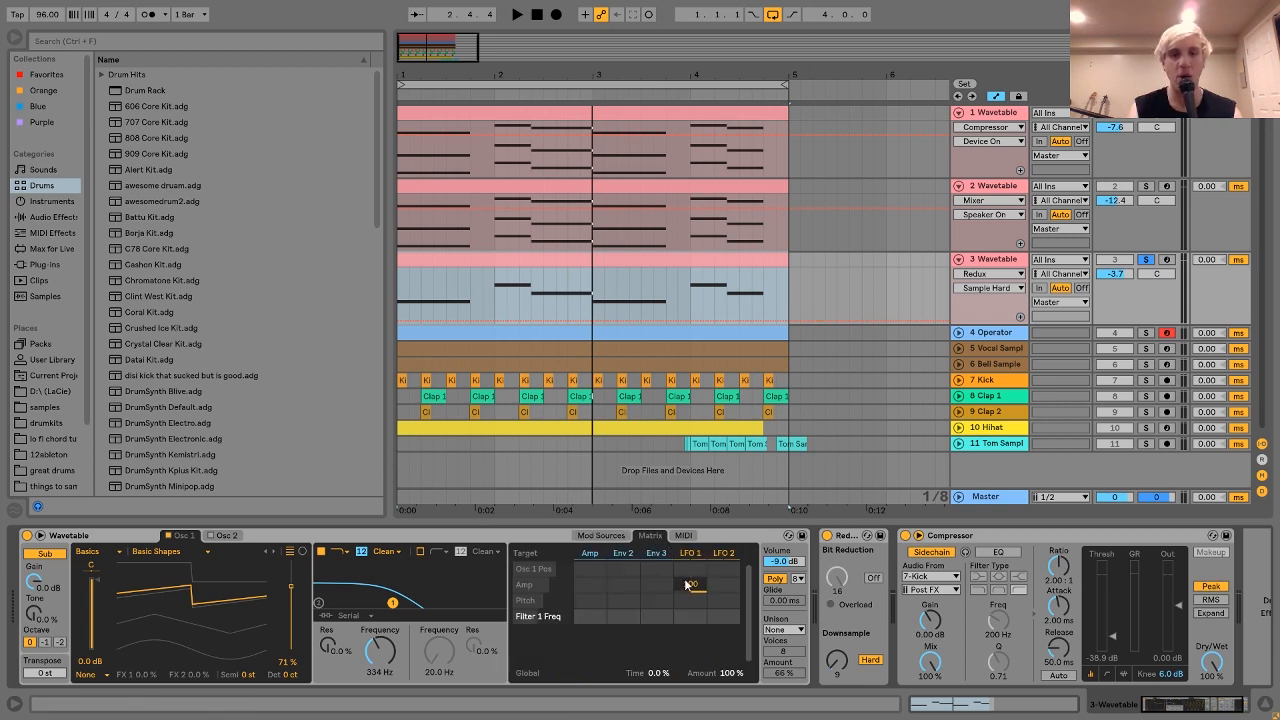
pyautogui.click(601, 536)
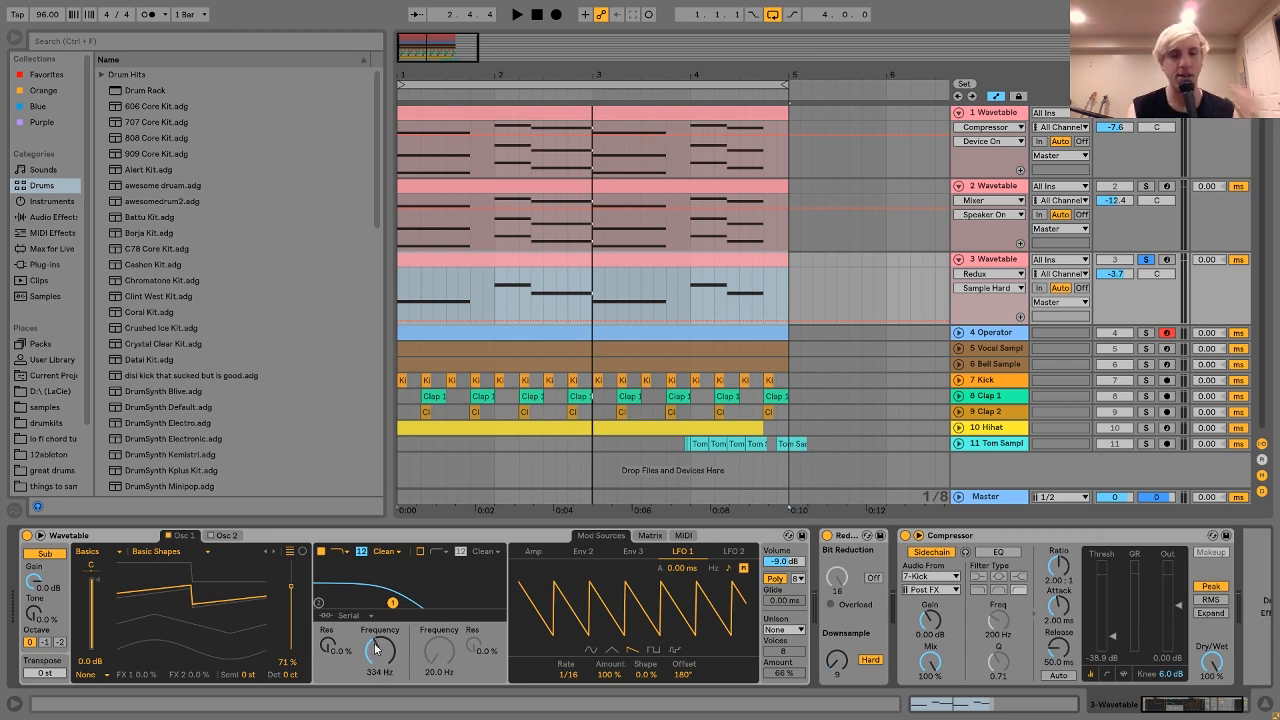
# Set Filter 1's frequency in the 3 Wavetable synth to 448 Hz, listening while adjusting it
pyautogui.press('space')
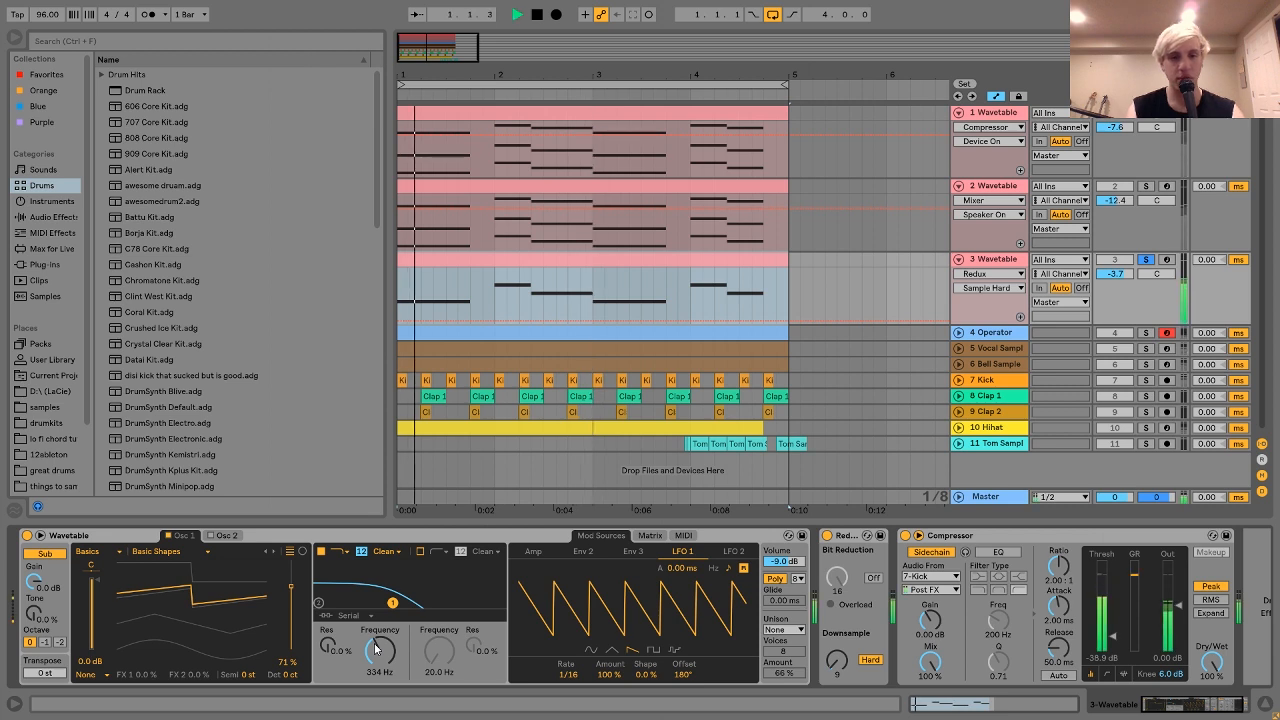
pyautogui.moveTo(376, 649)
pyautogui.mouseDown()
pyautogui.moveTo(376, 612)
pyautogui.moveTo(376, 640)
pyautogui.mouseUp()
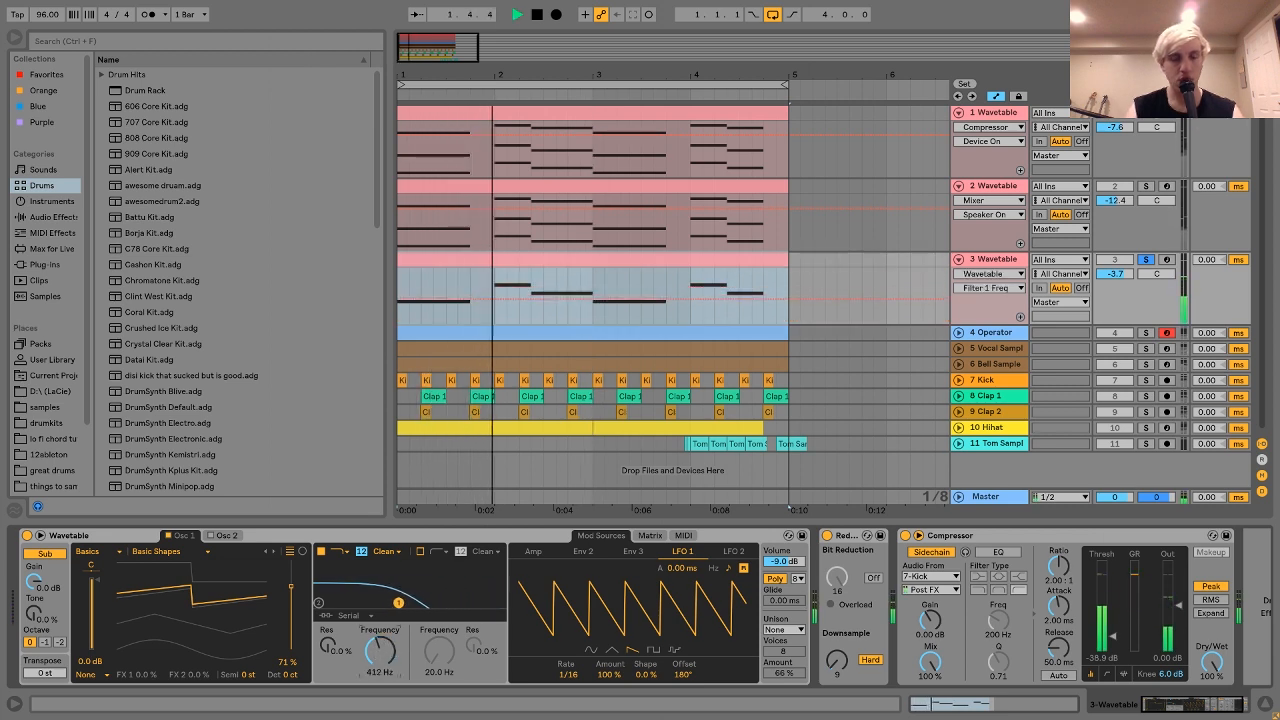
pyautogui.press('space')
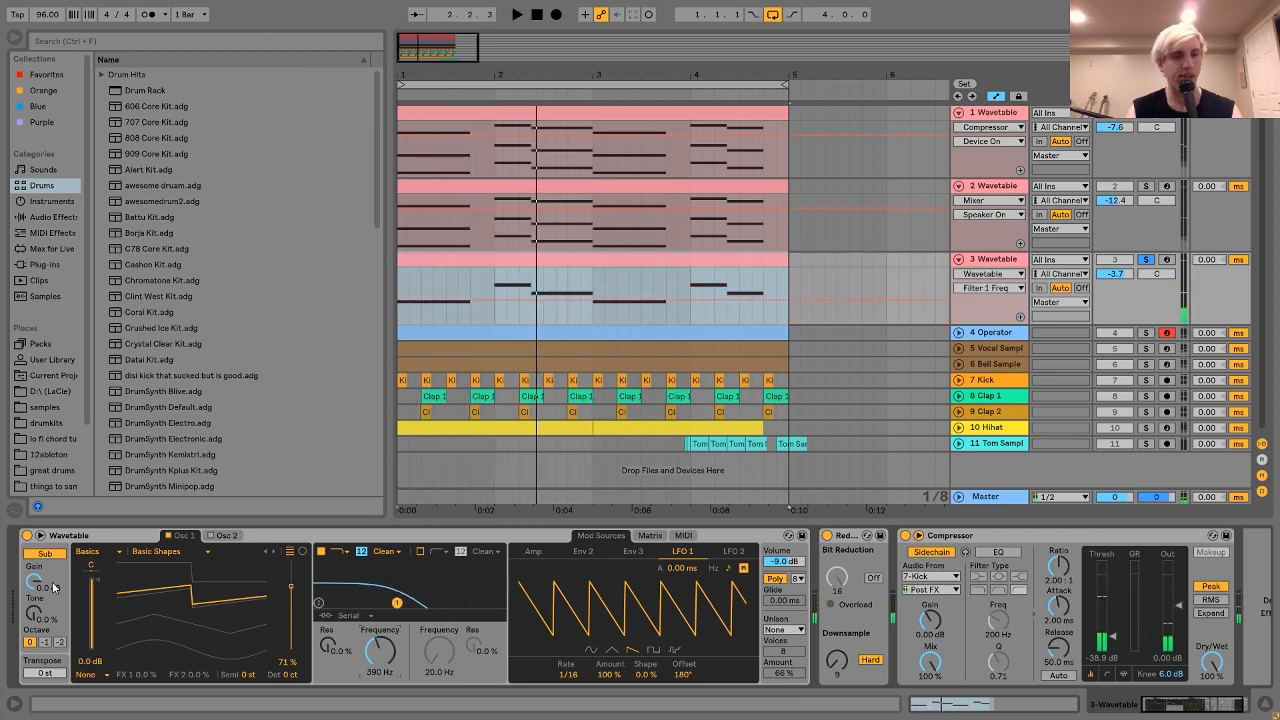
pyautogui.moveTo(363, 657); pyautogui.dragTo(362, 652)
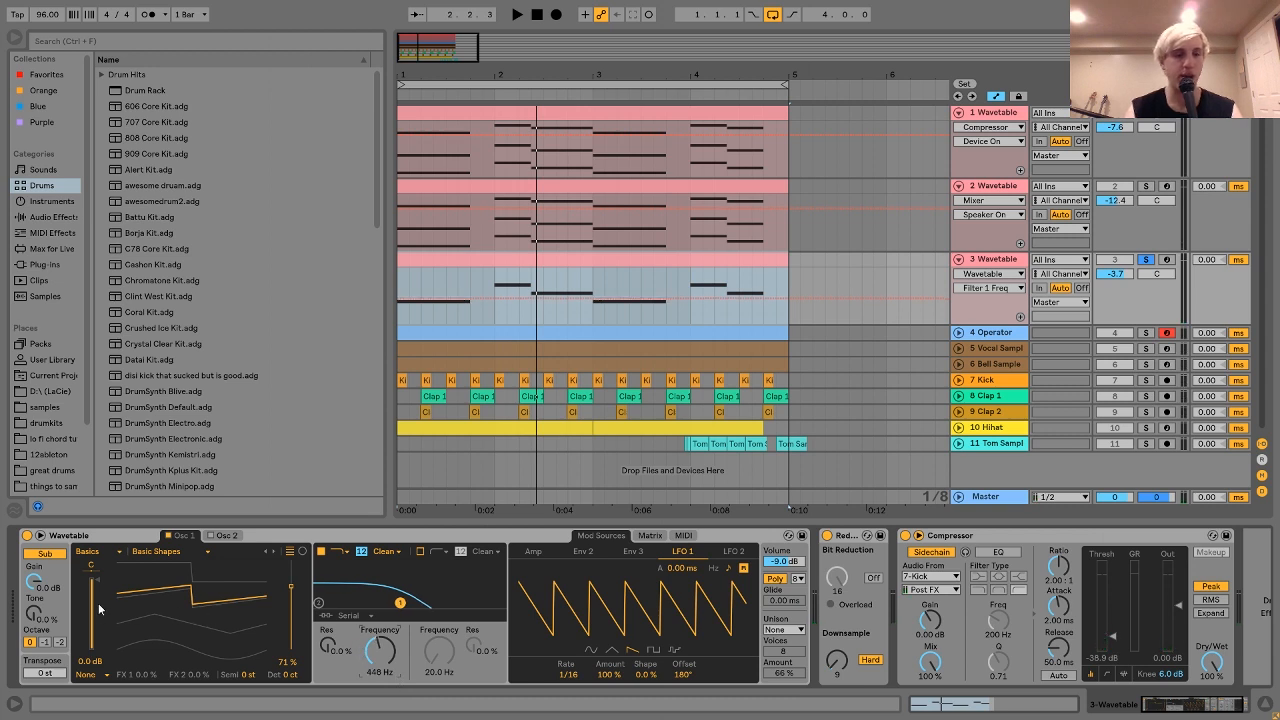
# Listen to the 3 Wavetable layer and compare it with the sub oscillator switched off and back on
pyautogui.press('space')
pyautogui.press('space')
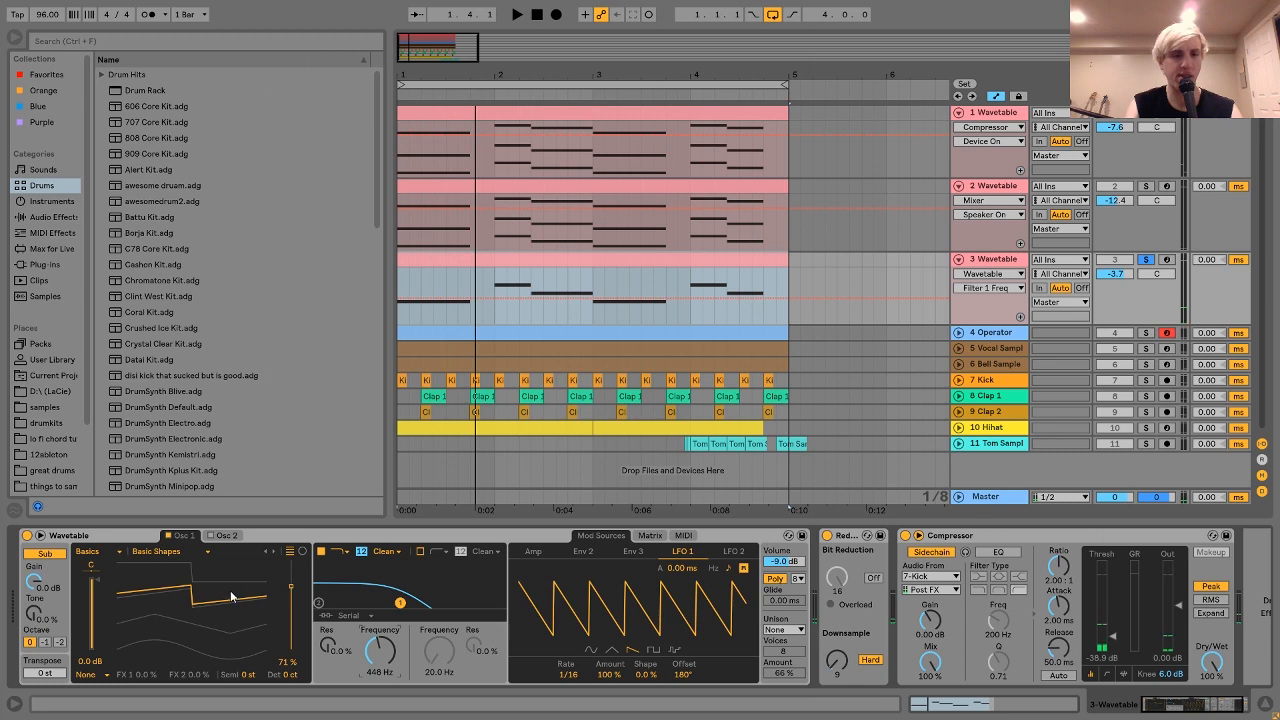
pyautogui.press('space')
pyautogui.click(48, 553)
pyautogui.click(48, 553)
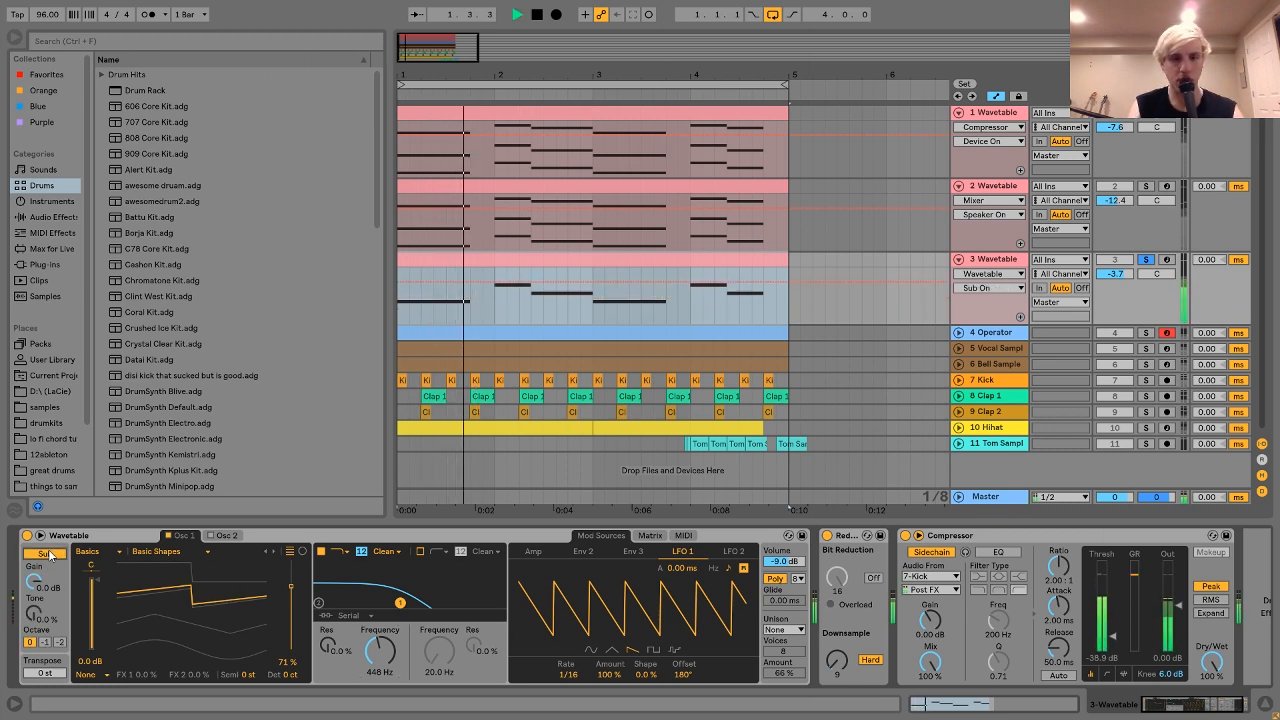
pyautogui.press('space')
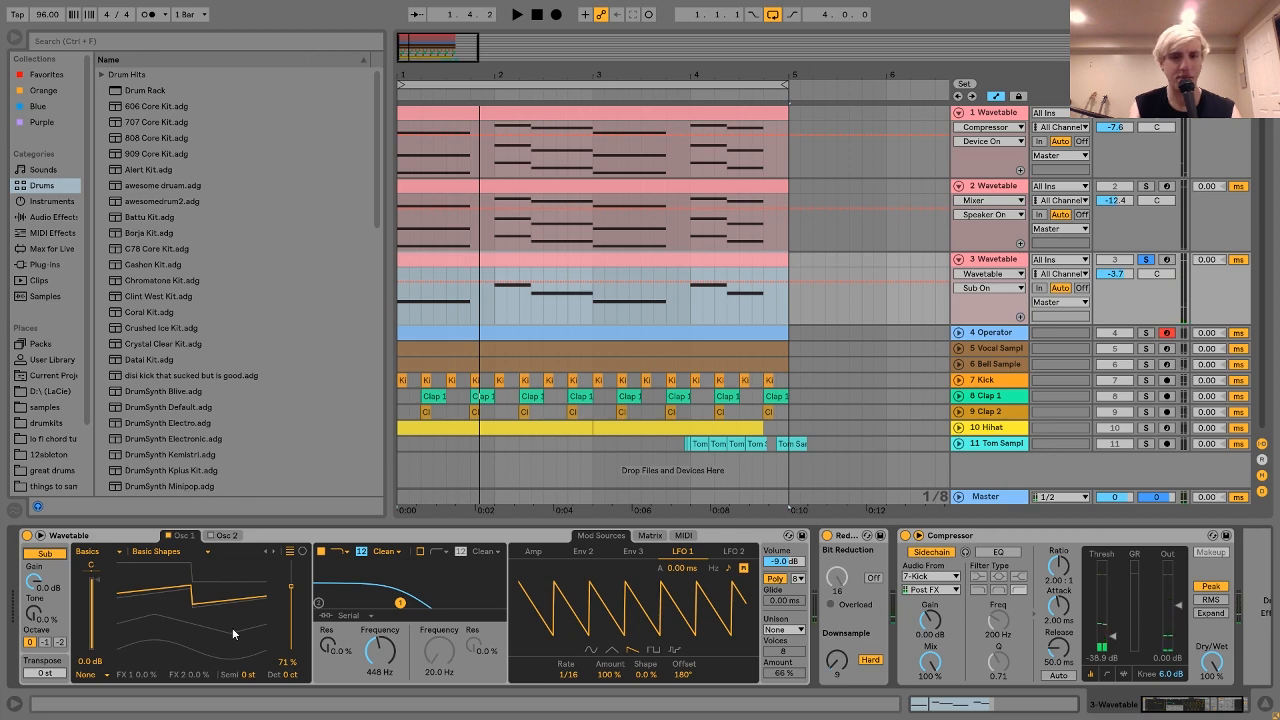
# Audition Redux on the 3 Wavetable track with a higher downsample amount in Soft mode, and return it to Hard mode at 9
pyautogui.hscroll(2, 873, 602)
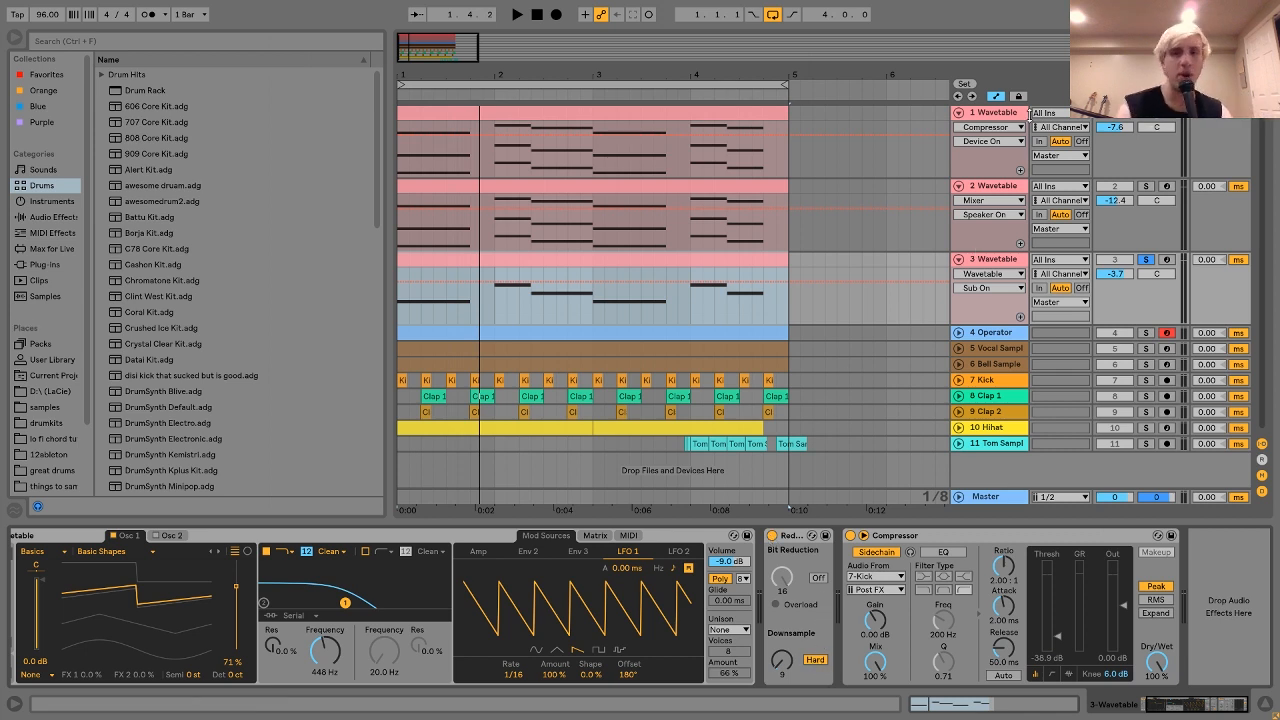
pyautogui.click(816, 662)
pyautogui.click(816, 661)
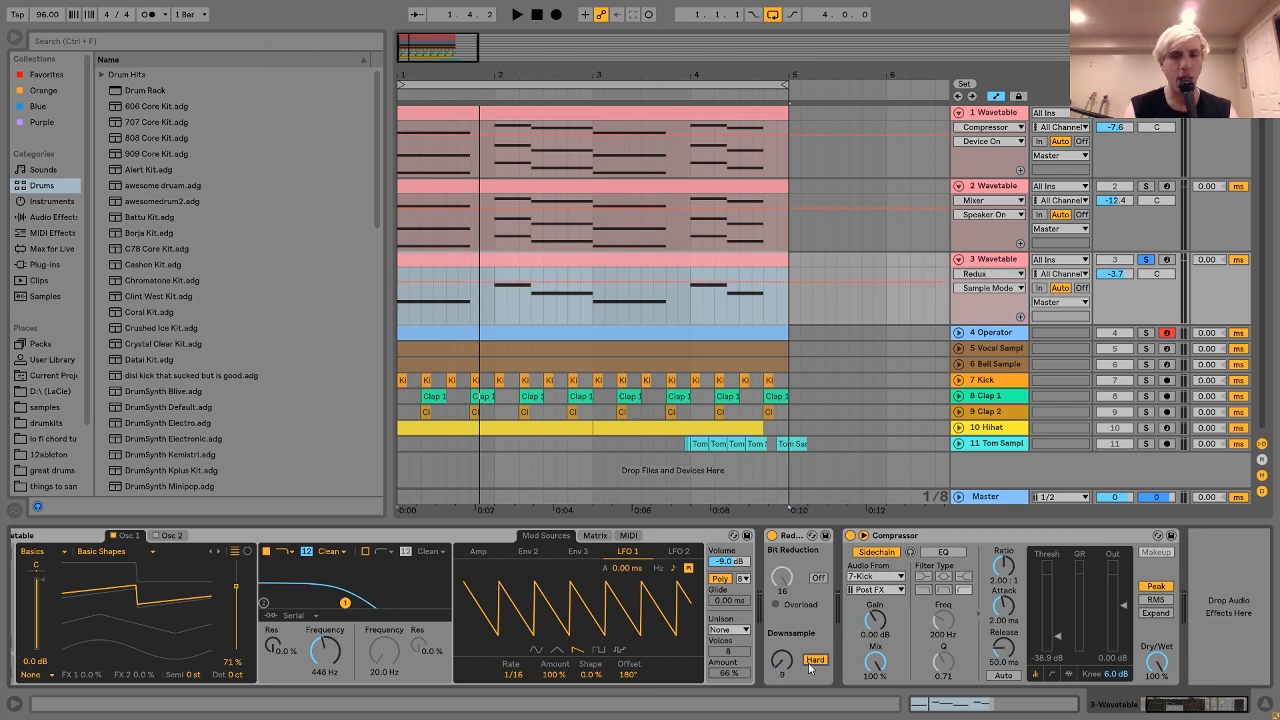
pyautogui.moveTo(781, 661)
pyautogui.mouseDown()
pyautogui.moveTo(781, 645)
pyautogui.moveTo(786, 672)
pyautogui.mouseUp()
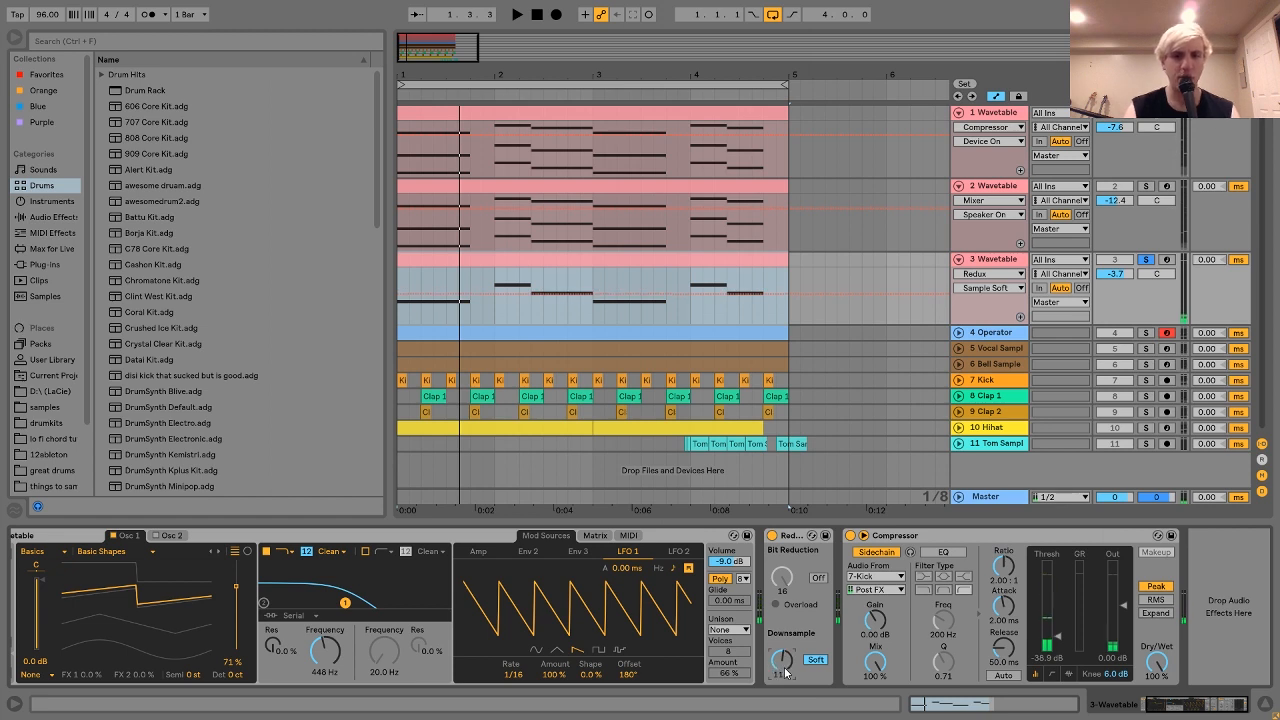
pyautogui.press('space')
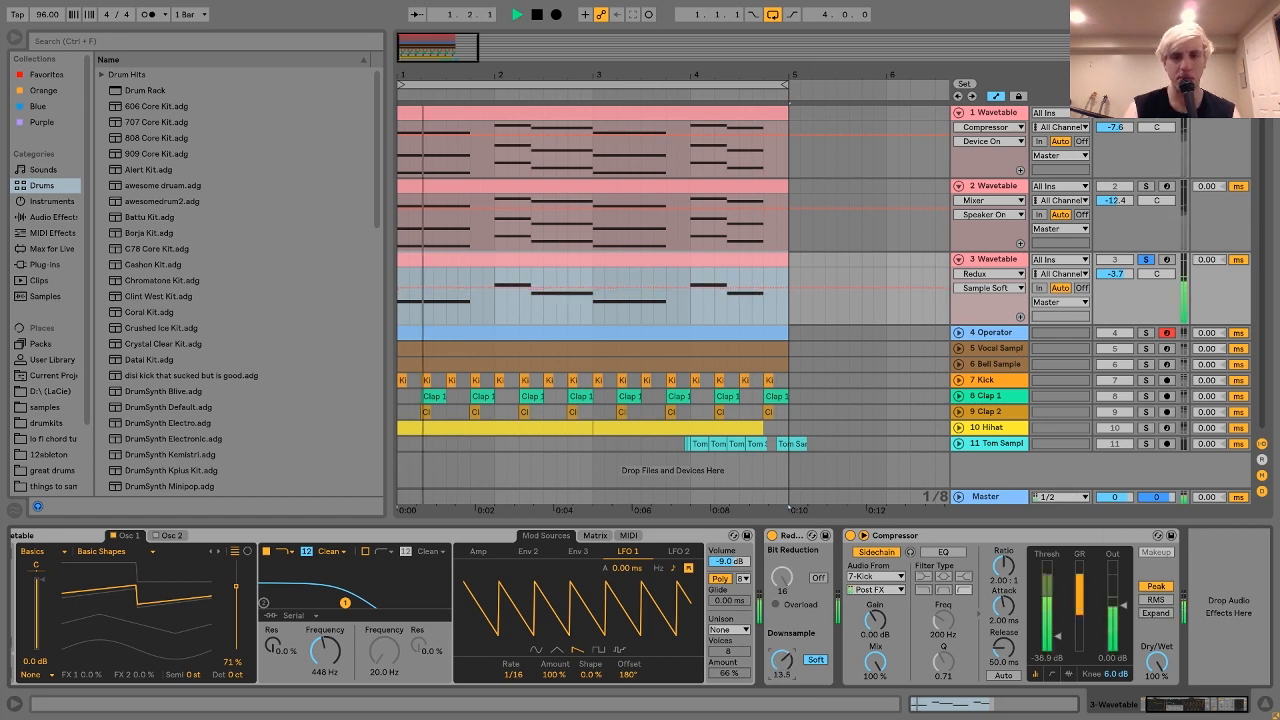
pyautogui.click(816, 659)
pyautogui.press('space')
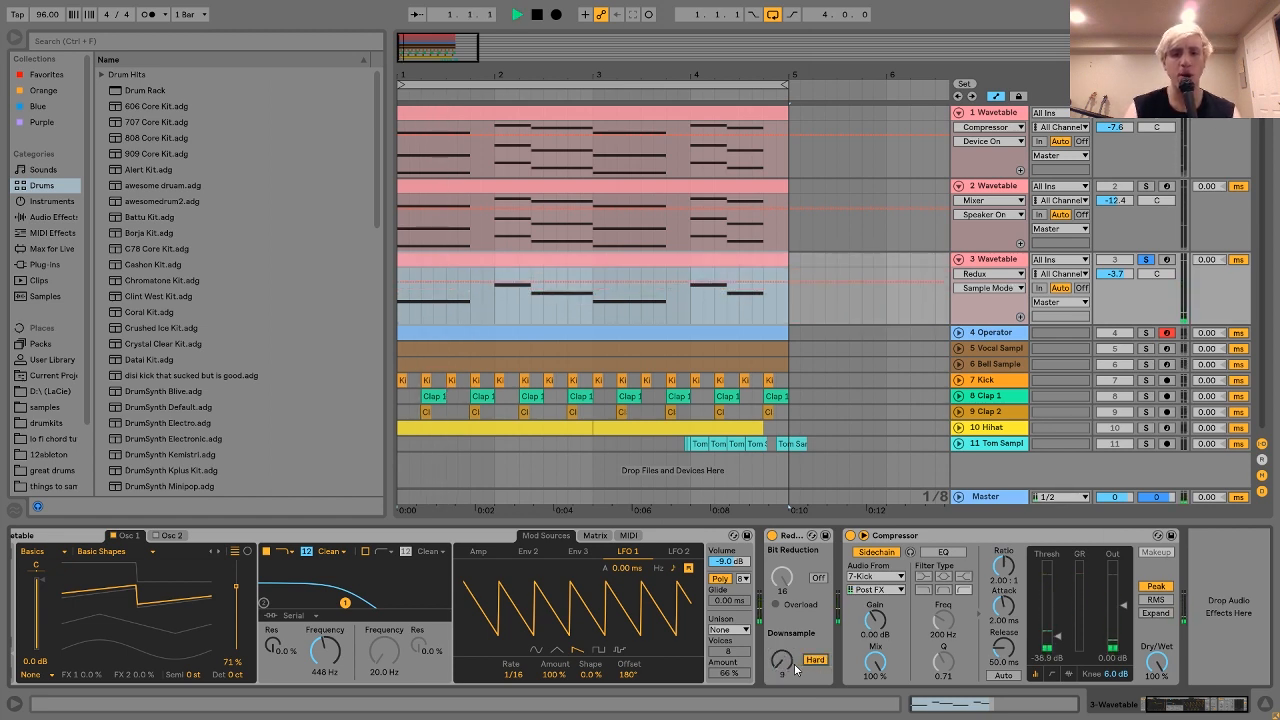
# Listen to the 3 Wavetable layer with Redux's Hard downsampling and examine its sidechain Compressor
pyautogui.moveTo(787, 663)
pyautogui.mouseDown()
pyautogui.moveTo(787, 645)
pyautogui.moveTo(789, 665)
pyautogui.mouseUp()
pyautogui.press('space')
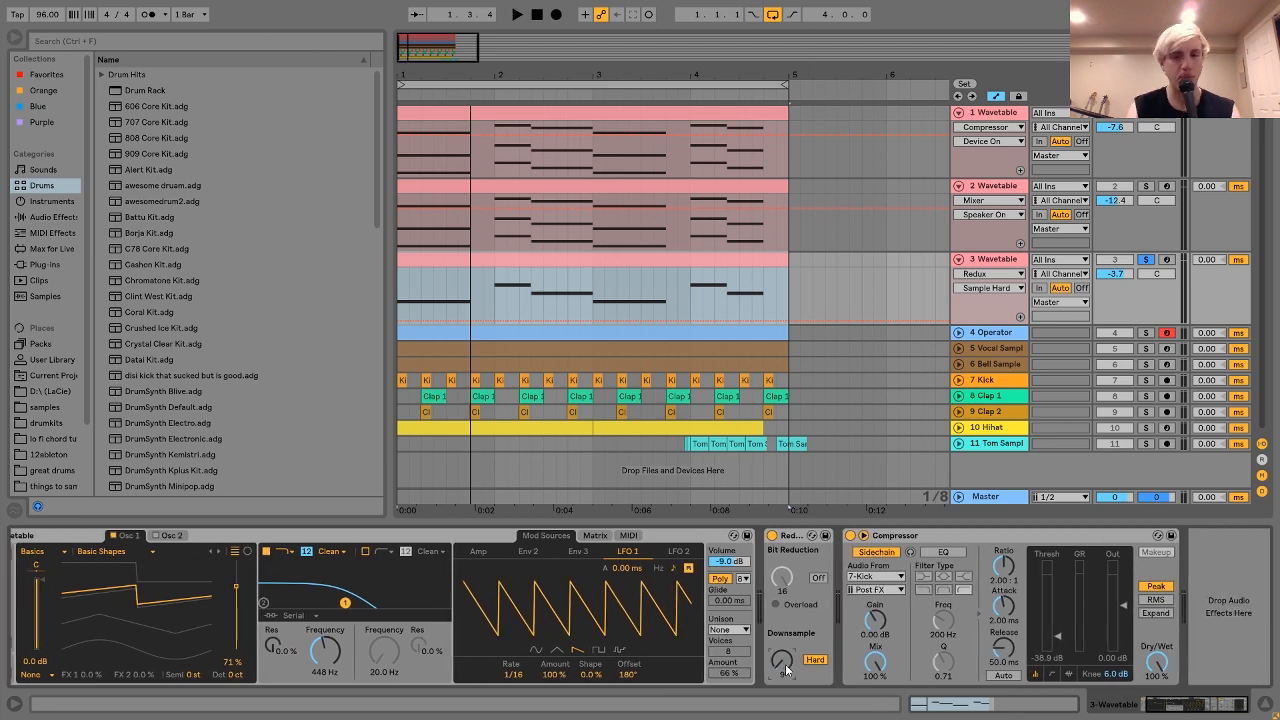
pyautogui.press('space')
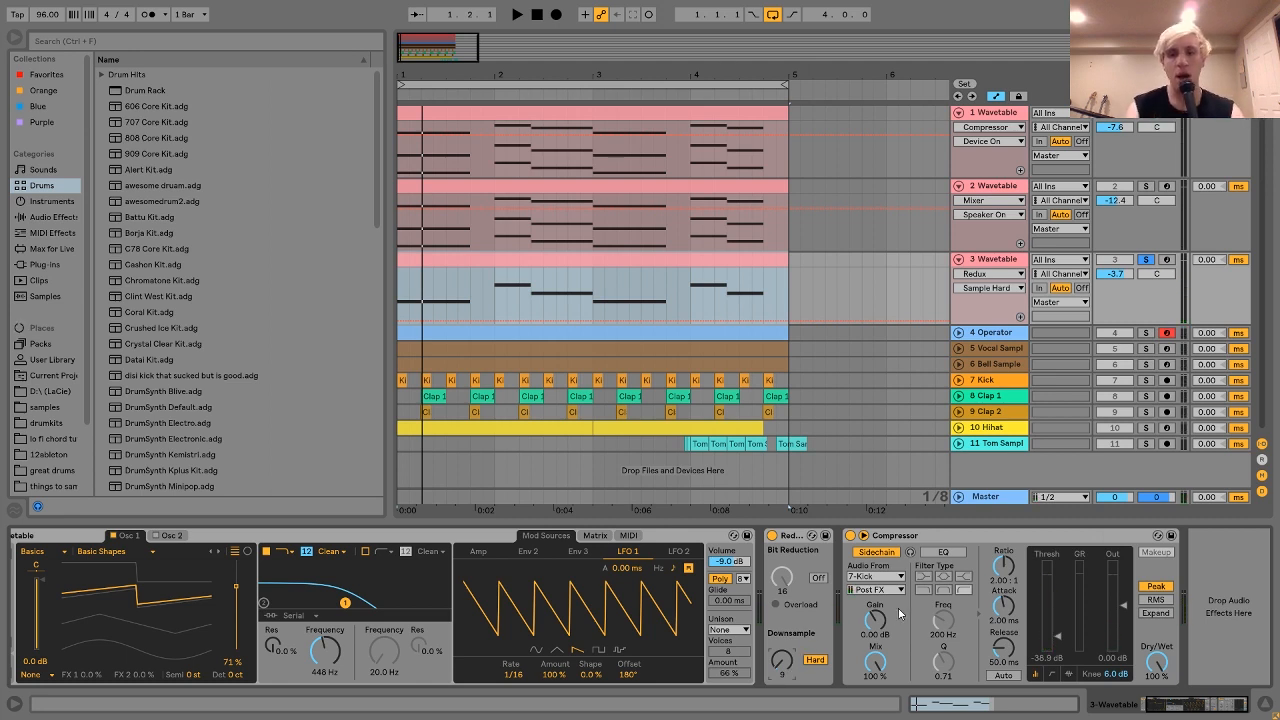
pyautogui.click(883, 537)
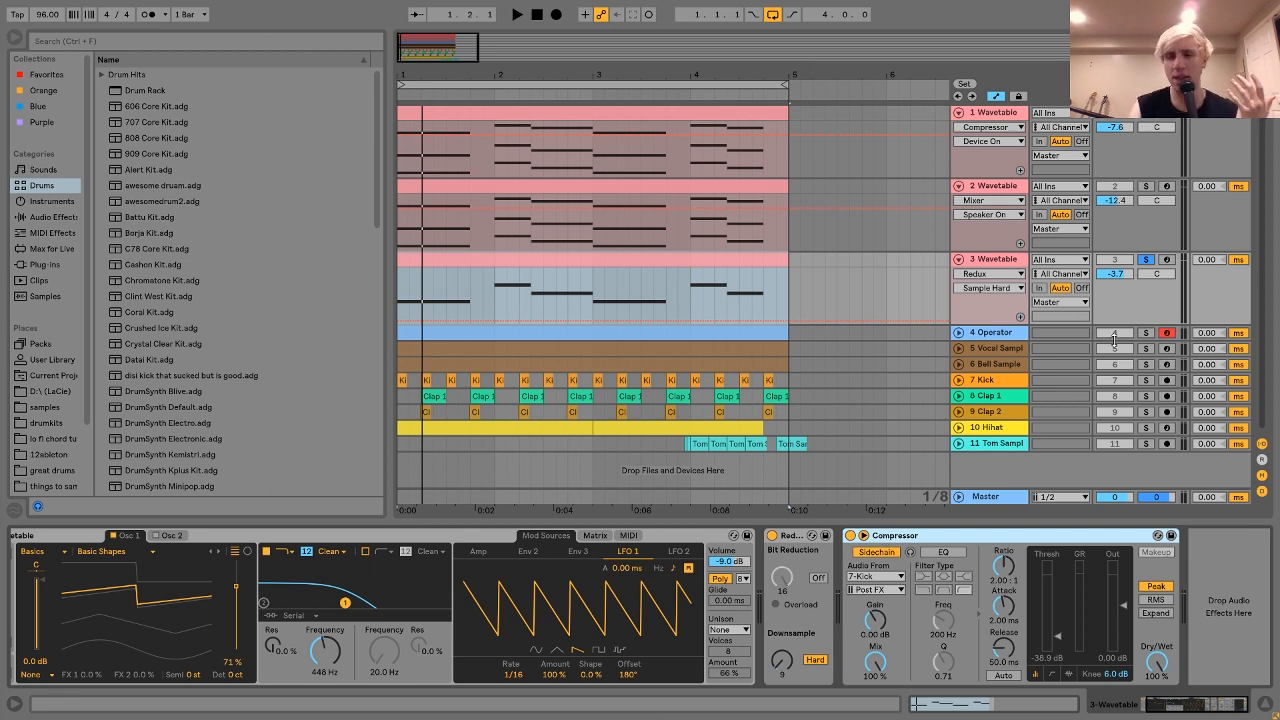
# Solo the 4 Operator track, unfold it and listen to its part
pyautogui.click(1146, 332)
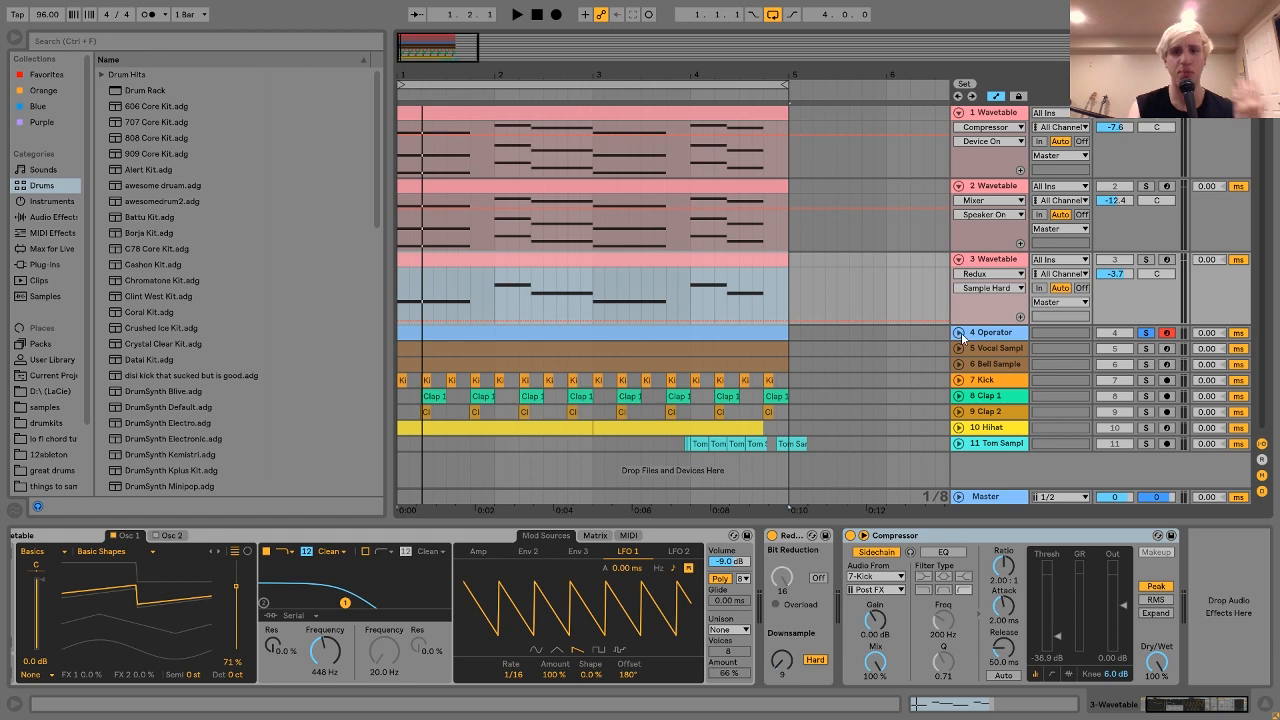
pyautogui.click(958, 332)
pyautogui.click(982, 336)
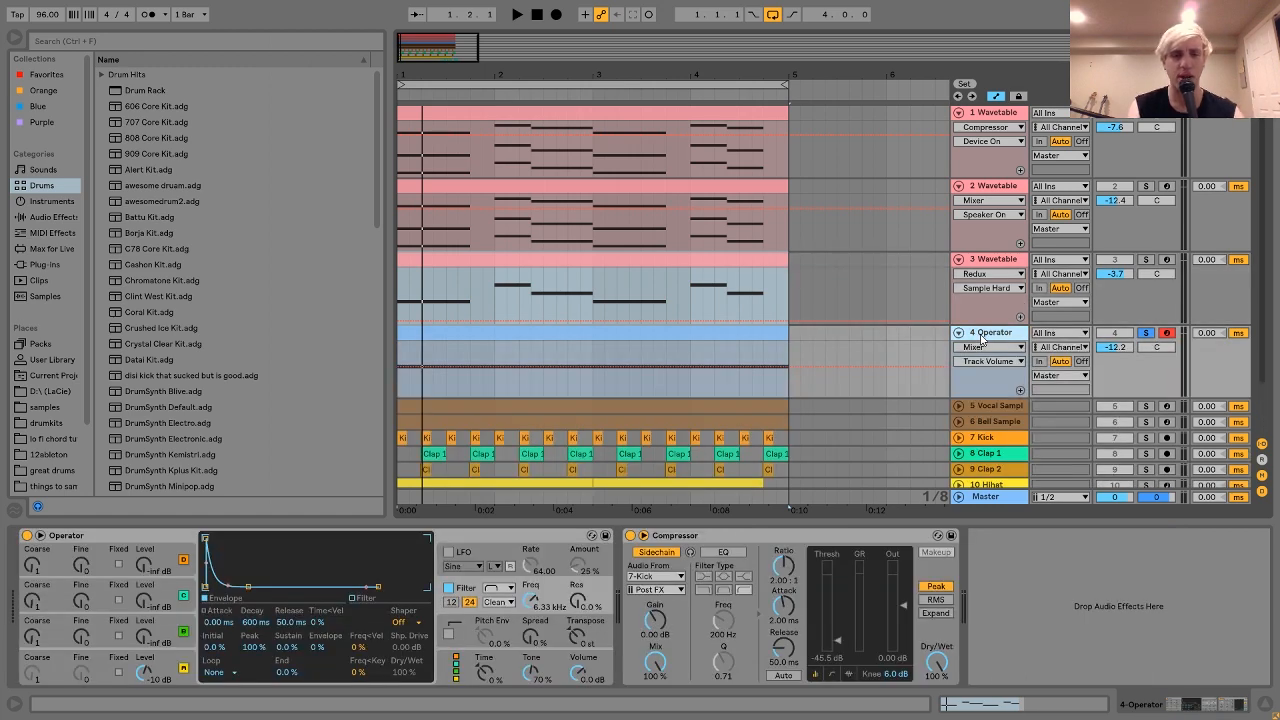
pyautogui.press('space')
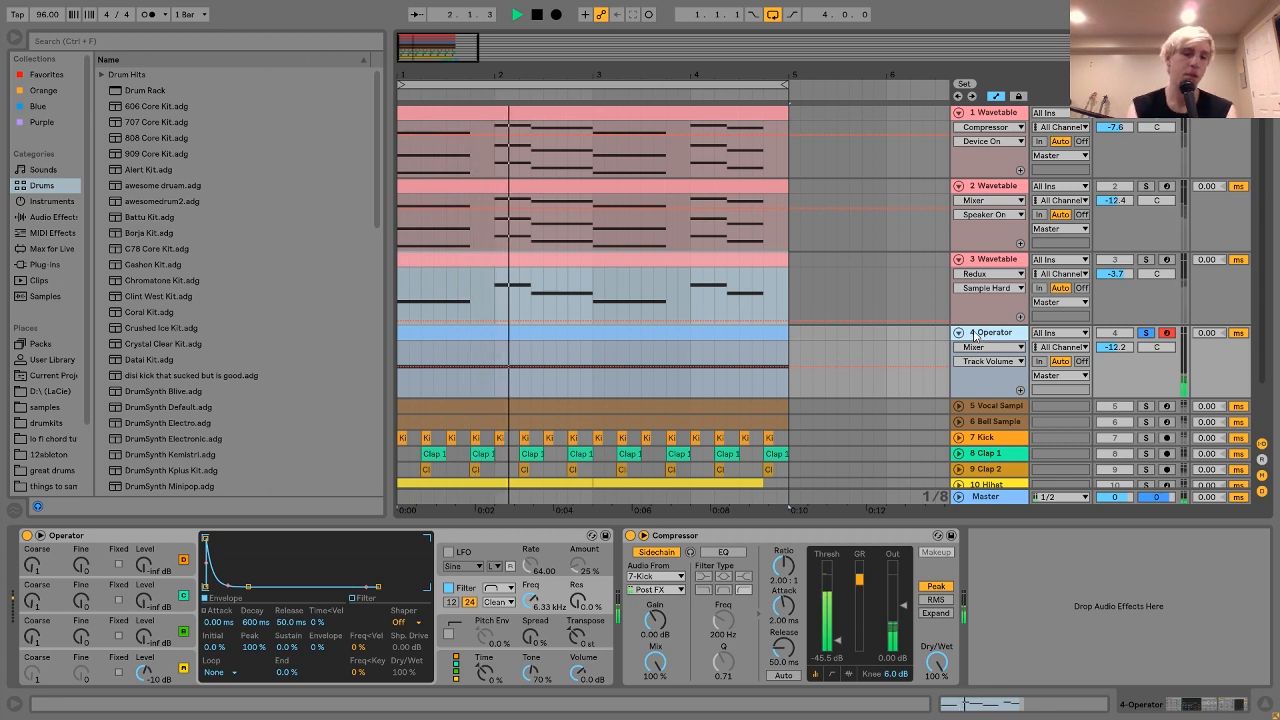
pyautogui.press('space')
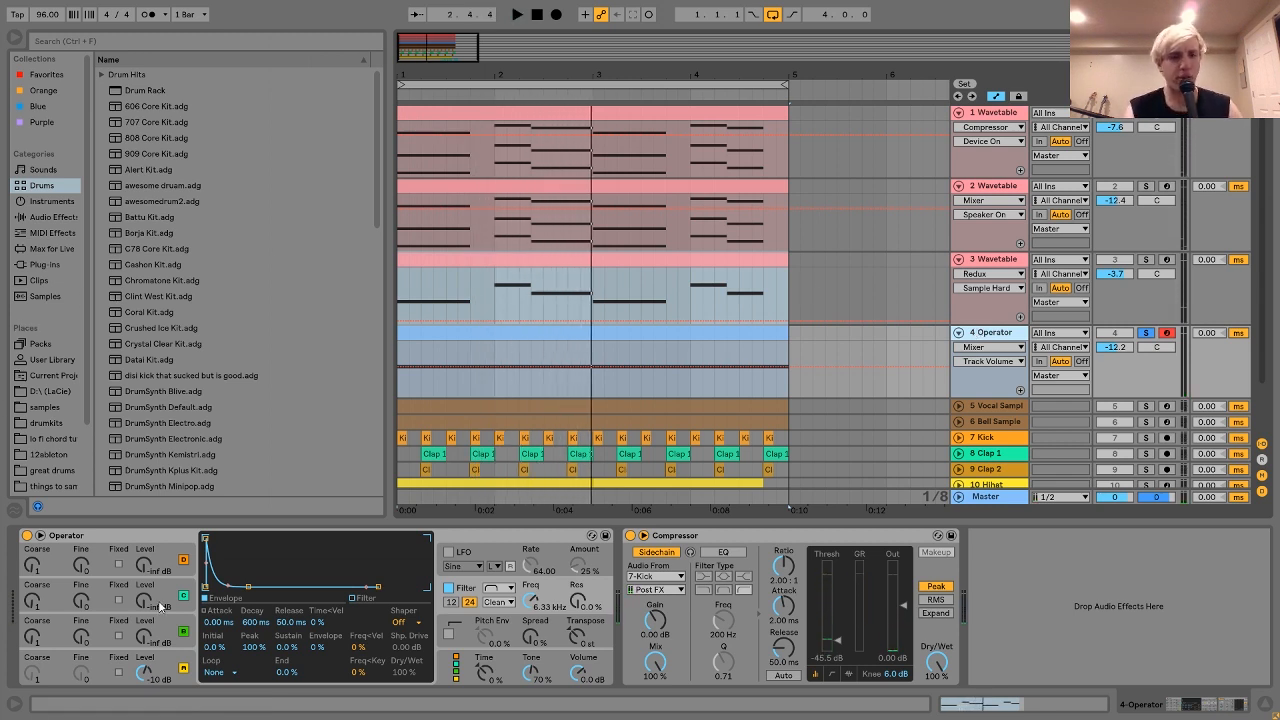
# Examine the waveform of Operator's bottom oscillator and the filter settings, and listen to the sound
pyautogui.click(180, 665)
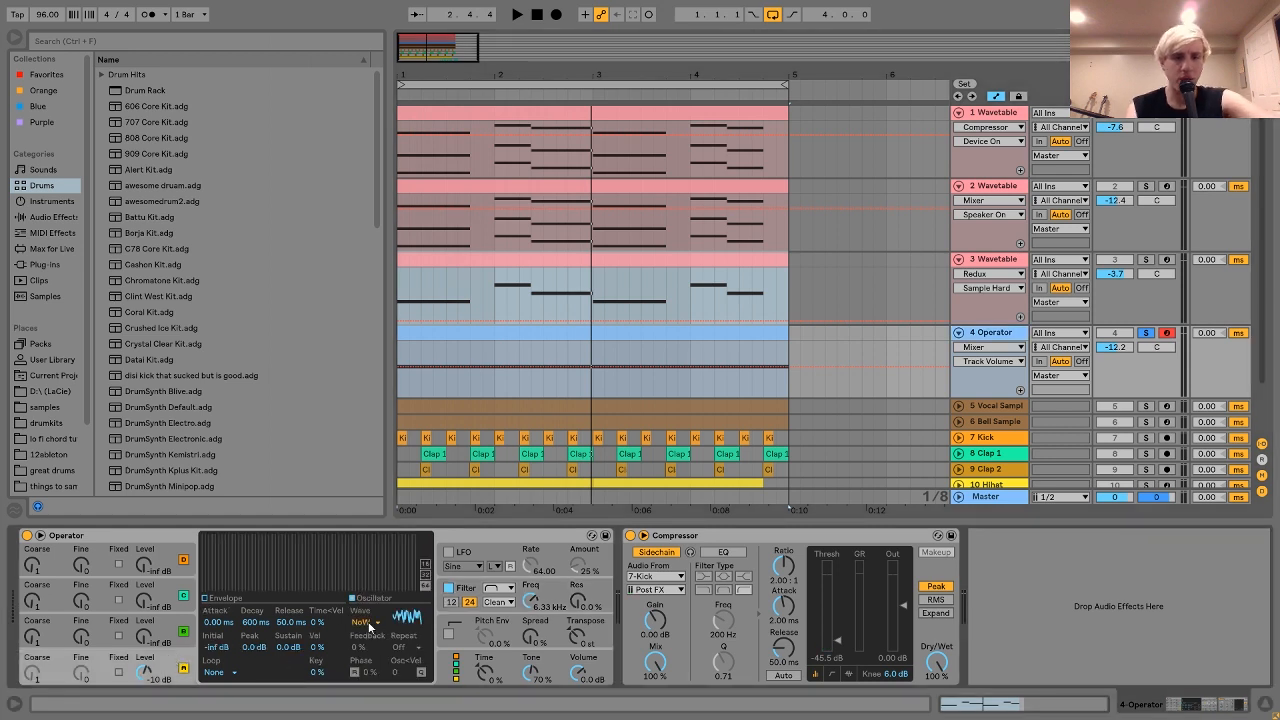
pyautogui.click(468, 592)
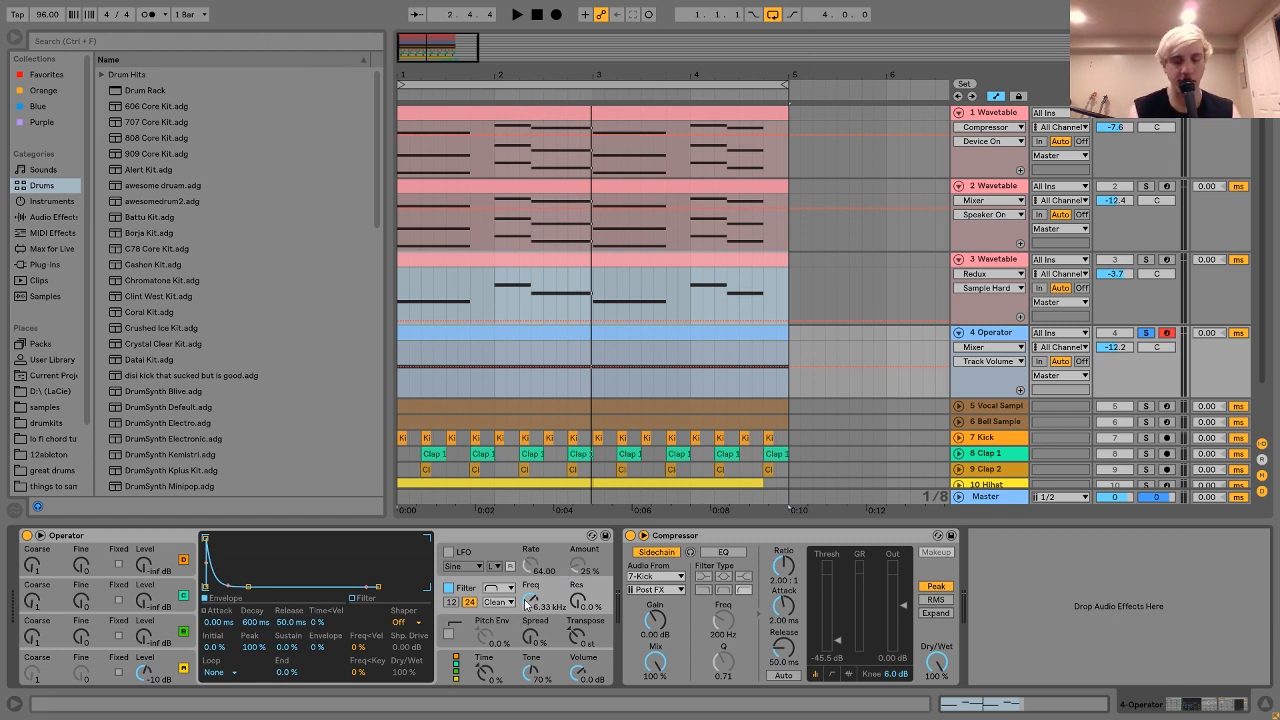
pyautogui.press('space')
pyautogui.press('space')
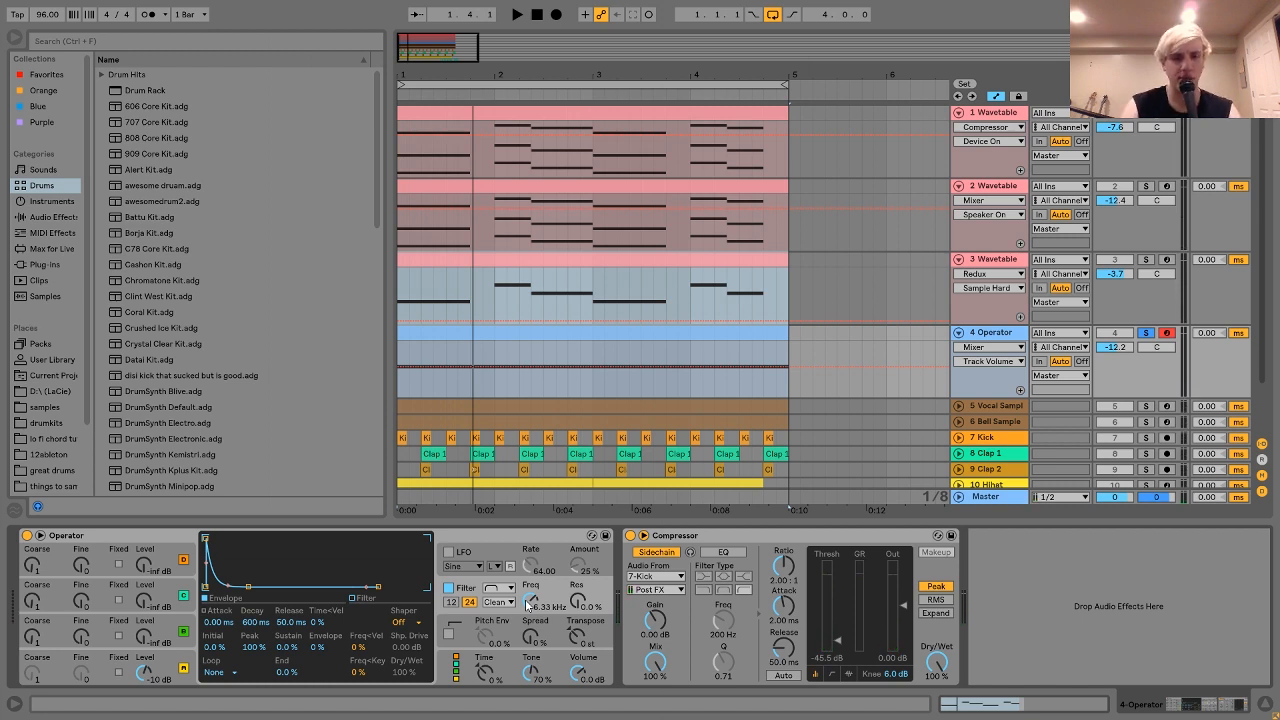
# Audition Operator's filter frequency at 7.78 kHz, return it to 6.33 kHz, and unsolo the 4 Operator track after listening
pyautogui.moveTo(531, 604); pyautogui.dragTo(530, 600)
pyautogui.press('space')
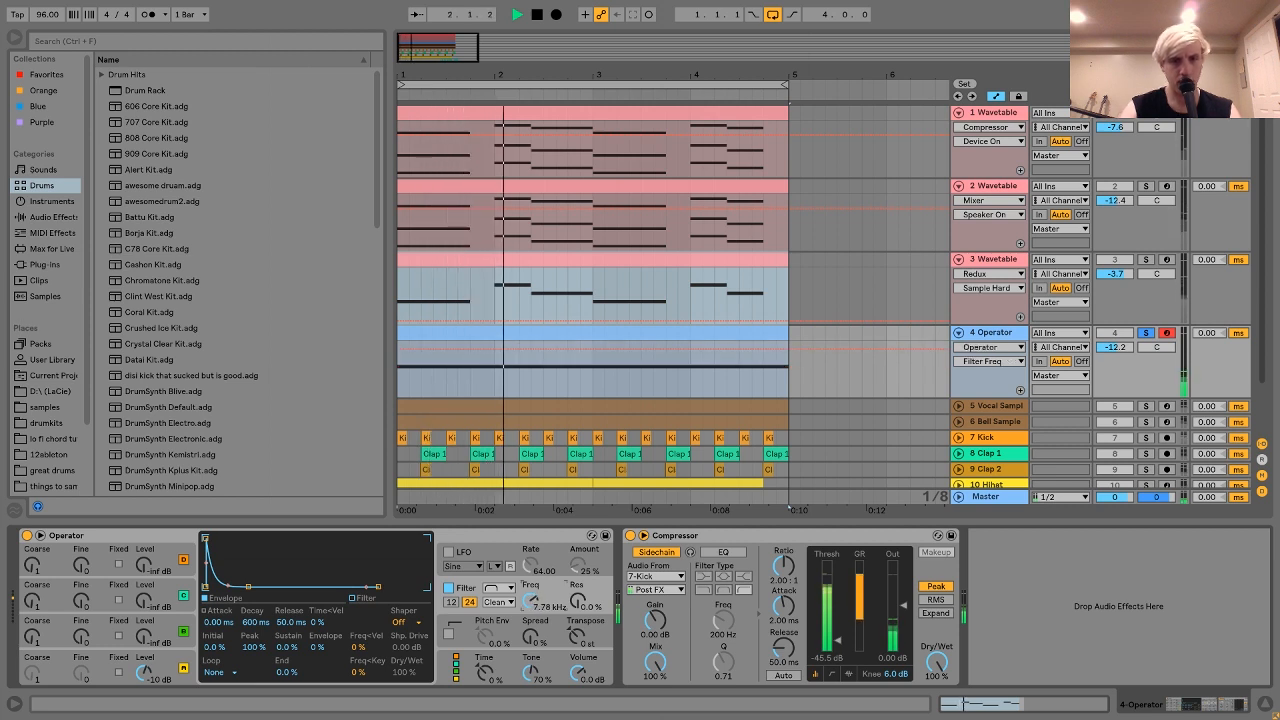
pyautogui.press('space')
pyautogui.moveTo(553, 606); pyautogui.dragTo(553, 614)
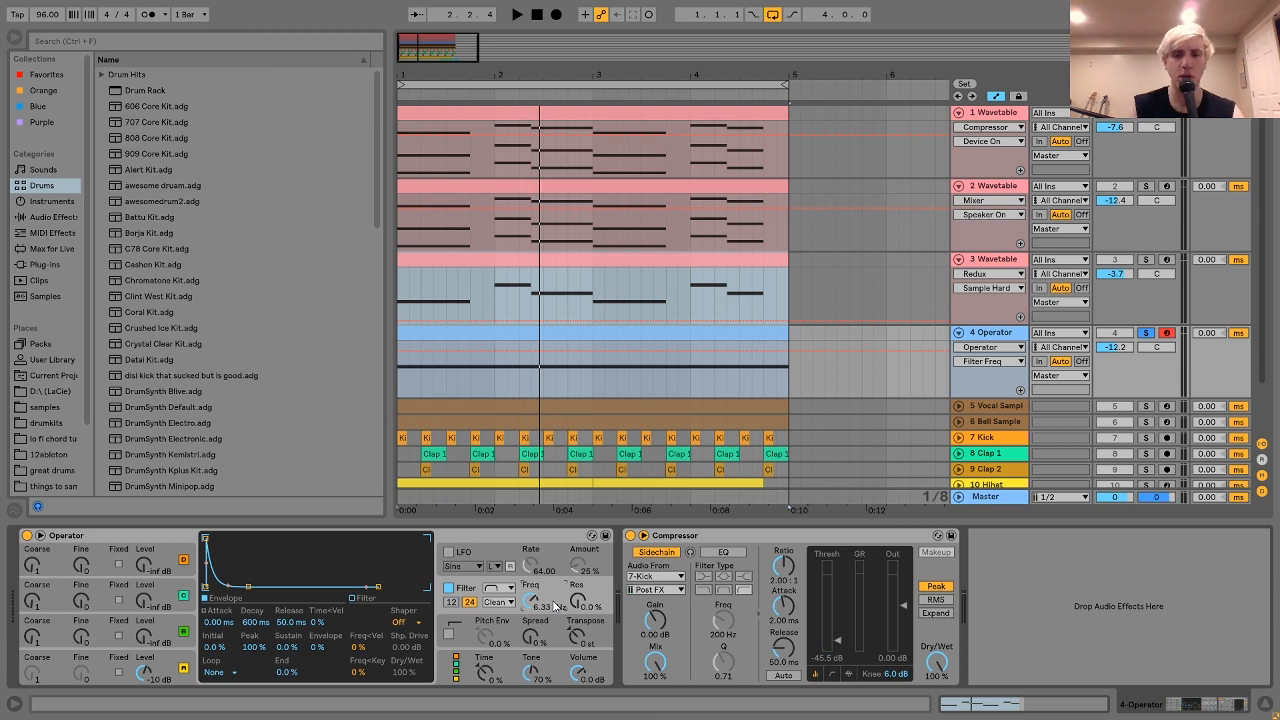
pyautogui.press('space')
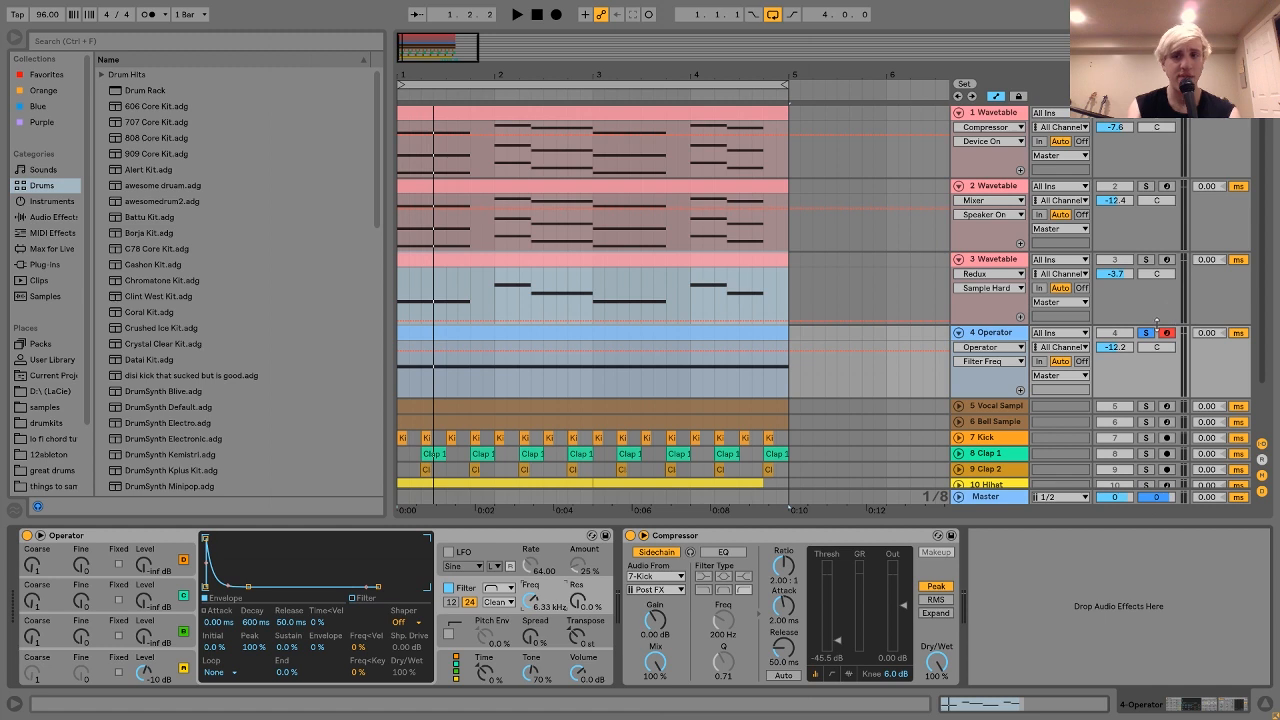
pyautogui.click(1145, 333)
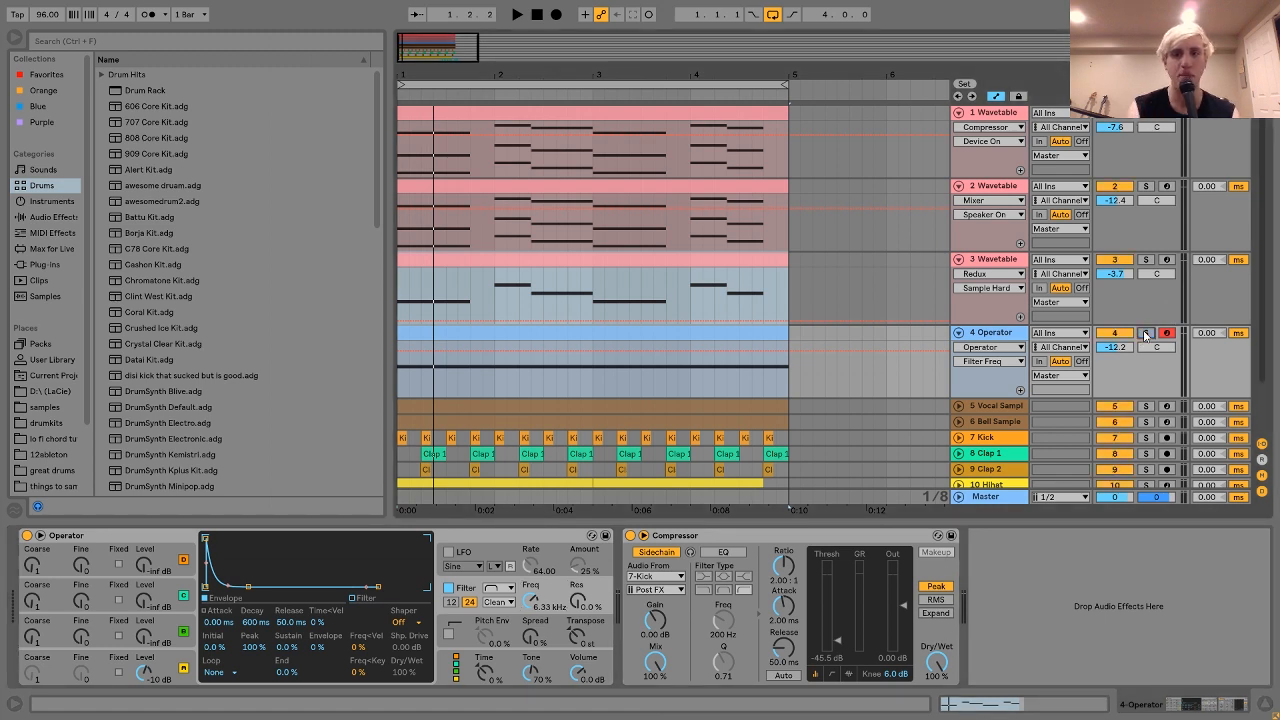
# Listen briefly to the 4 Operator track in solo and unsolo it
pyautogui.click(994, 339)
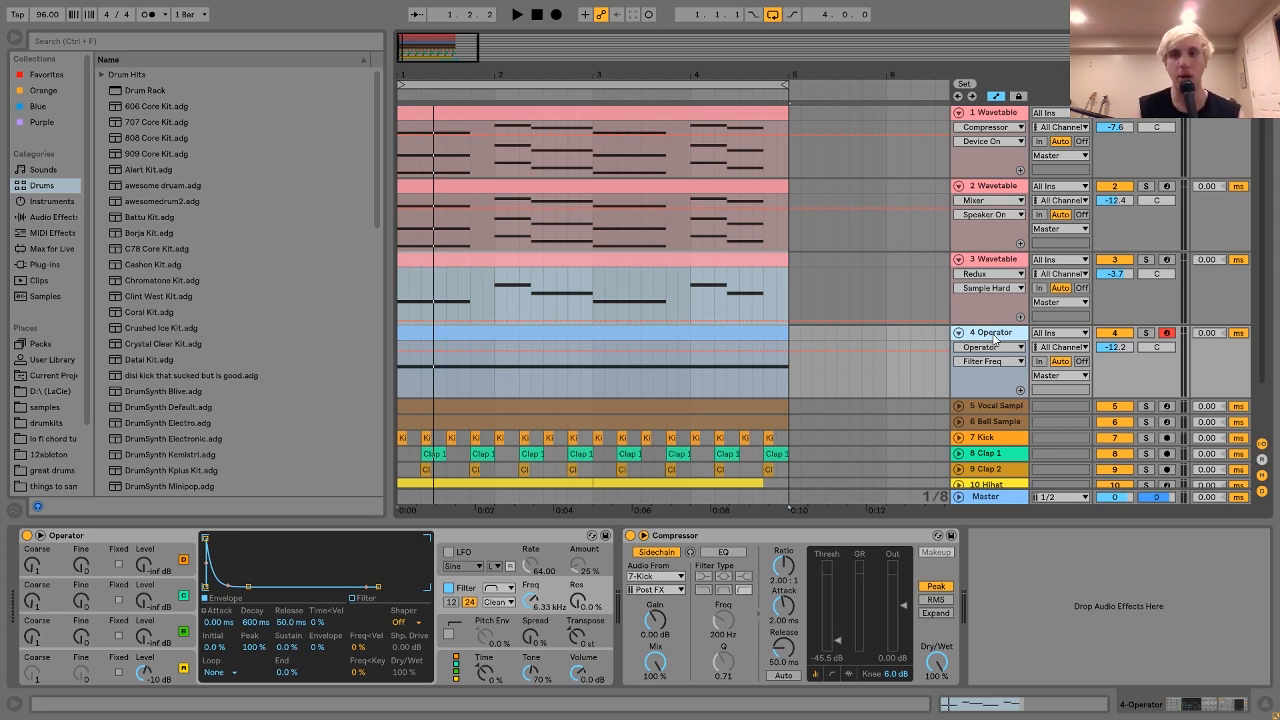
pyautogui.click(1146, 333)
pyautogui.press('space')
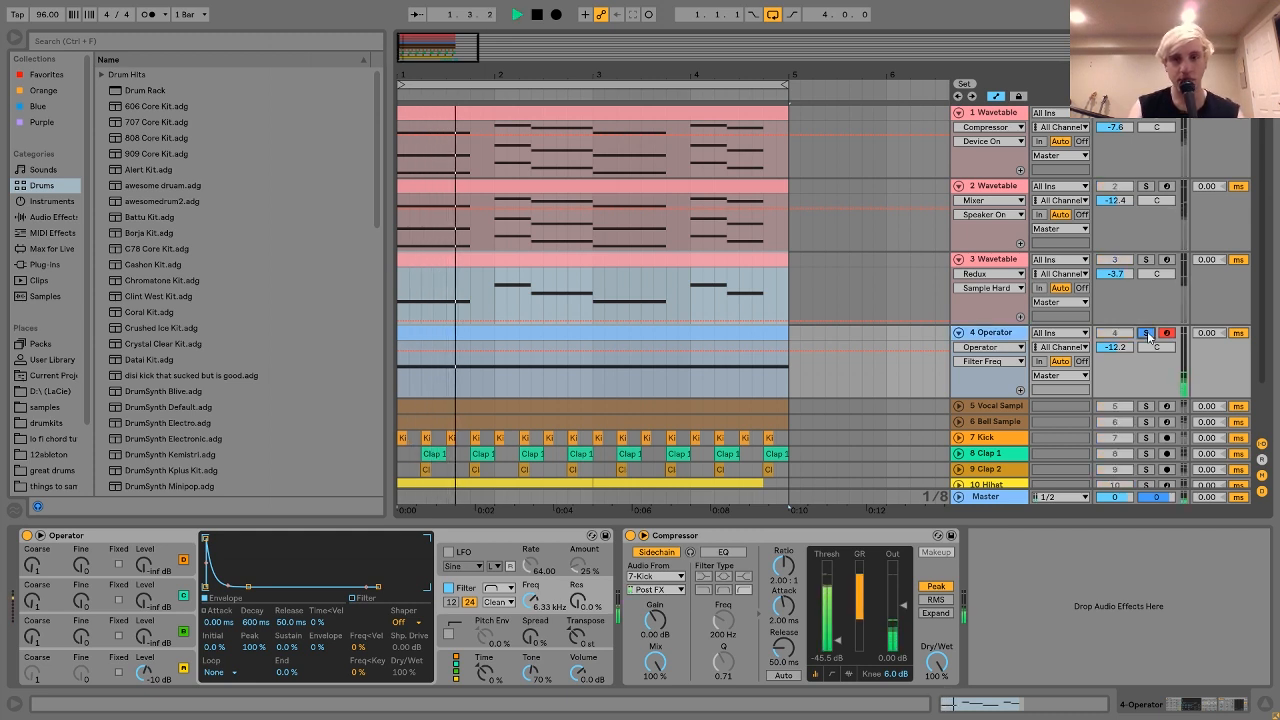
pyautogui.press('space')
pyautogui.click(1146, 333)
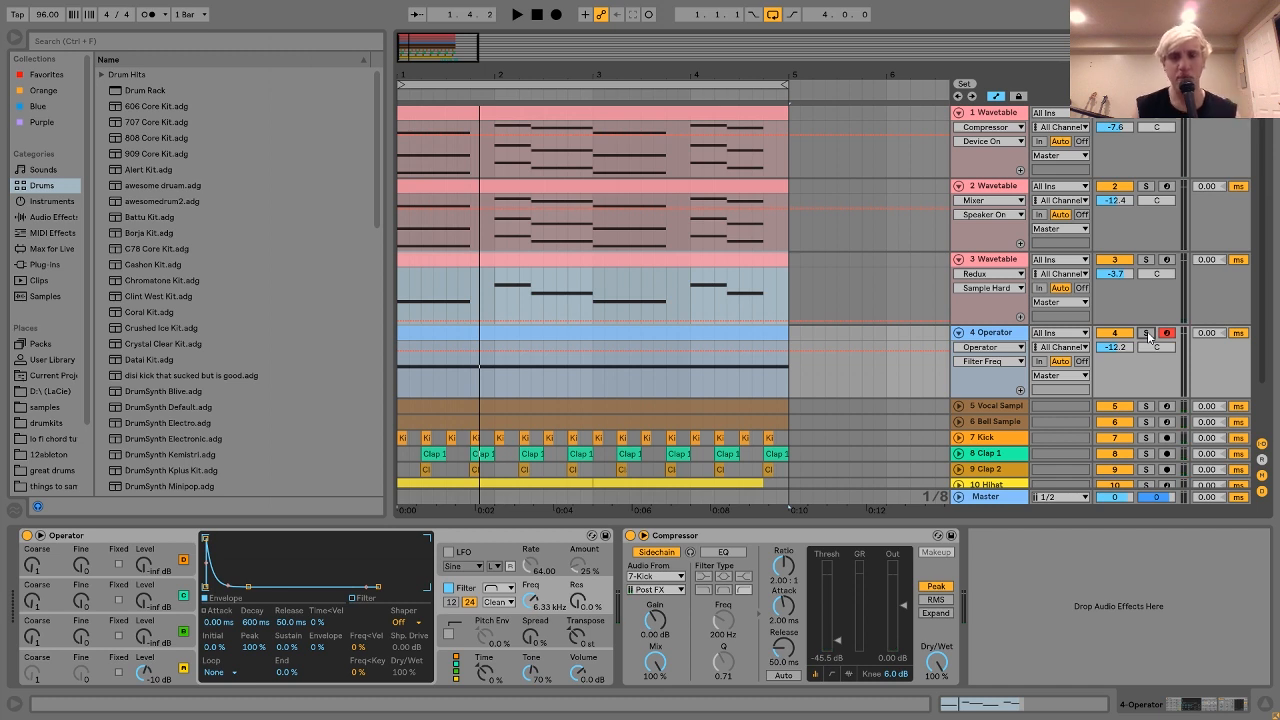
# Play the full mix and compare it with the 4 Operator track muted and unmuted
pyautogui.press('space')
pyautogui.click(1115, 333)
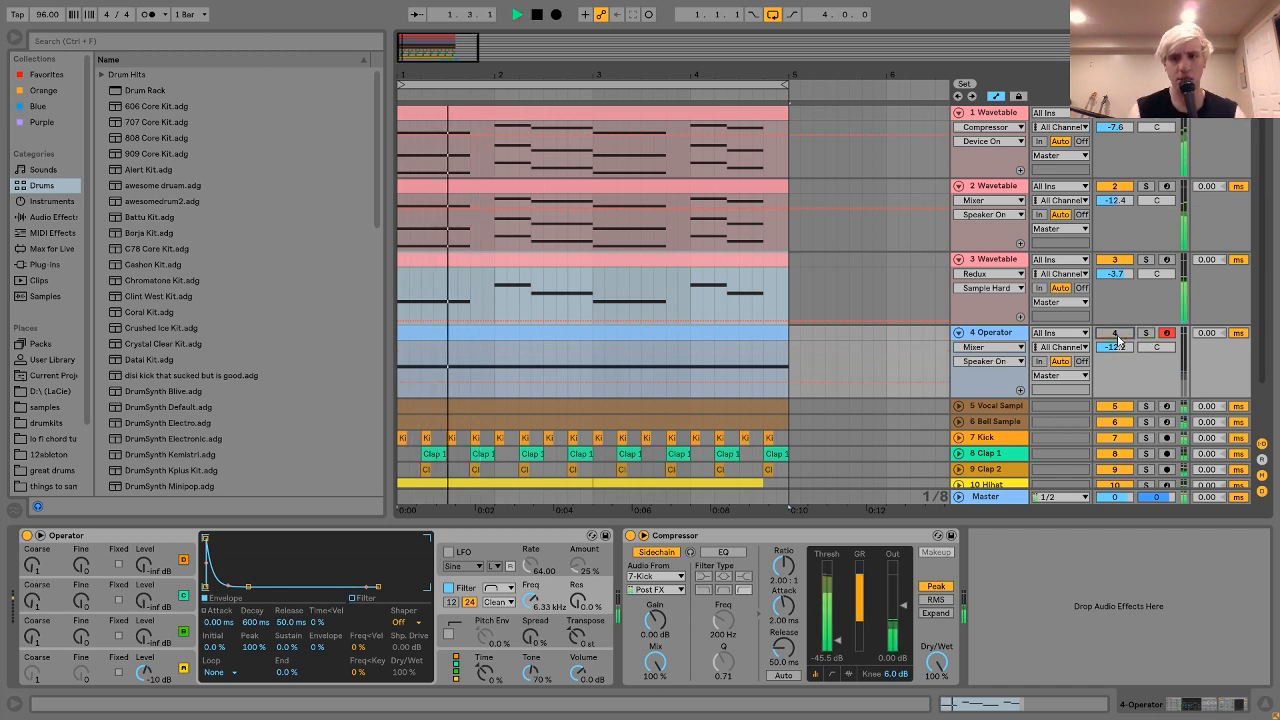
pyautogui.click(1116, 335)
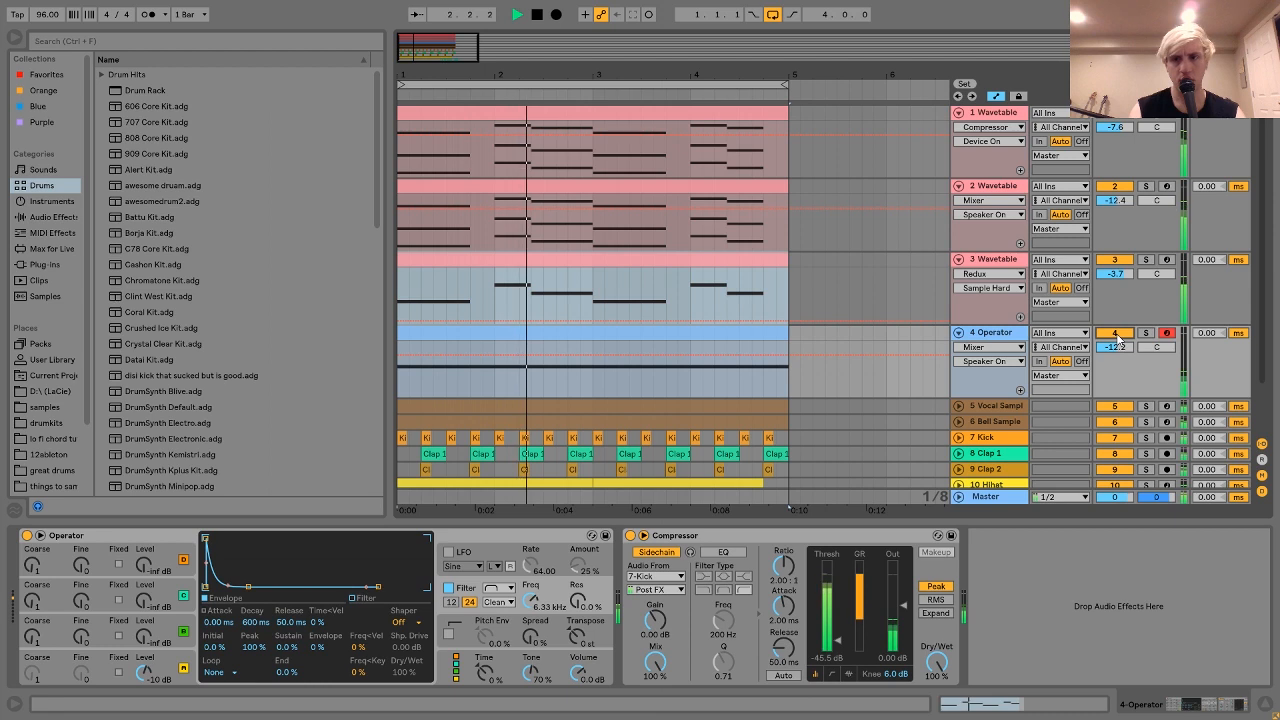
pyautogui.press('space')
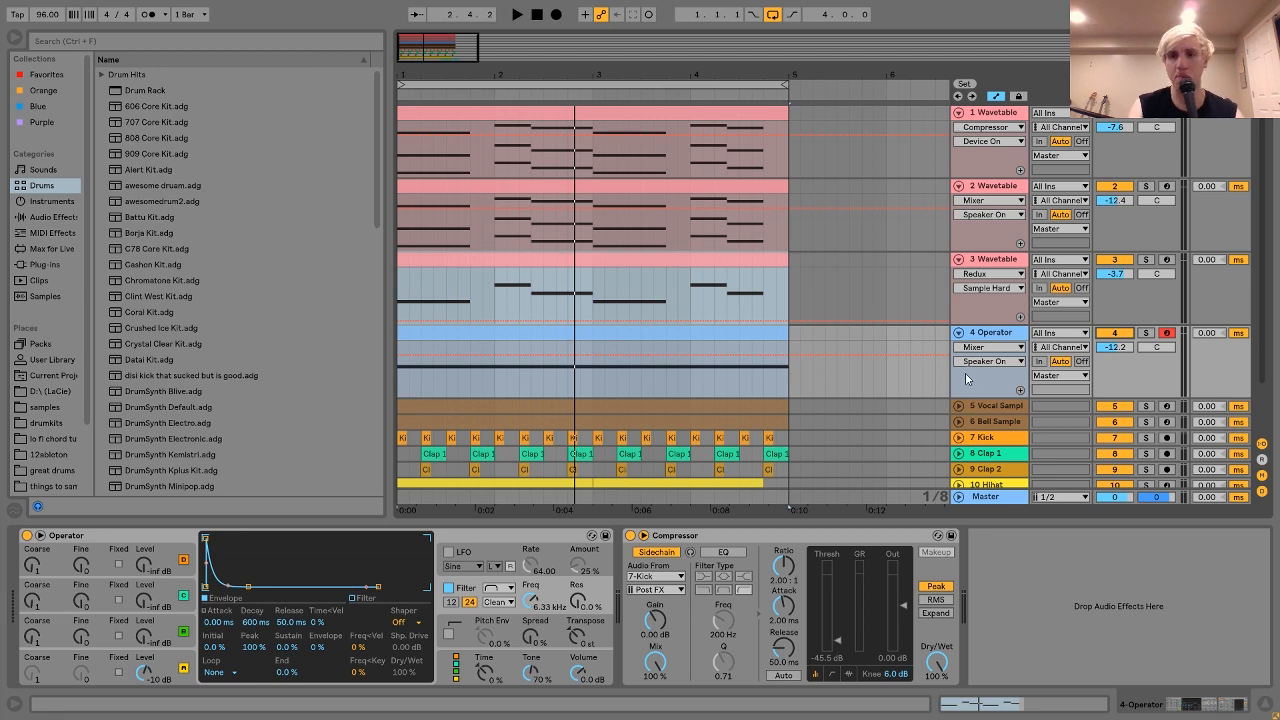
# Bypass the 4 Operator track's sidechain Compressor, listen to the mix without it, and switch the Compressor back on
pyautogui.click(698, 536)
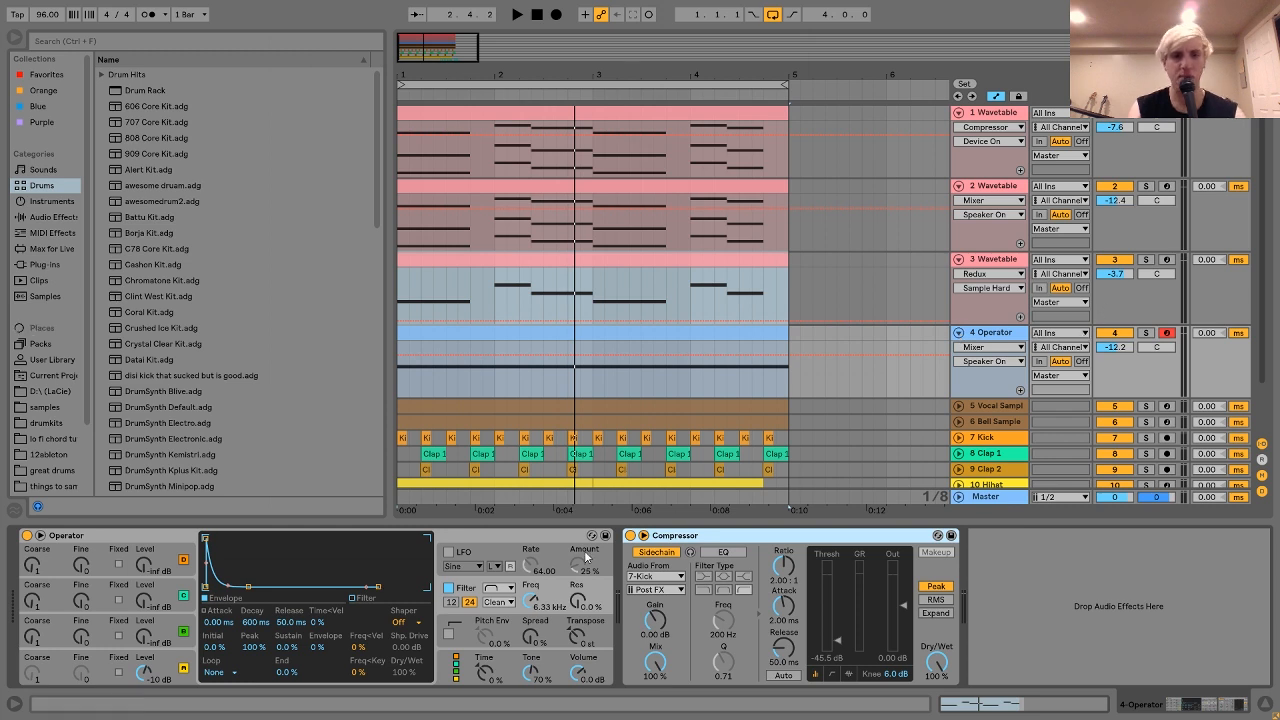
pyautogui.click(631, 536)
pyautogui.press('space')
pyautogui.press('space')
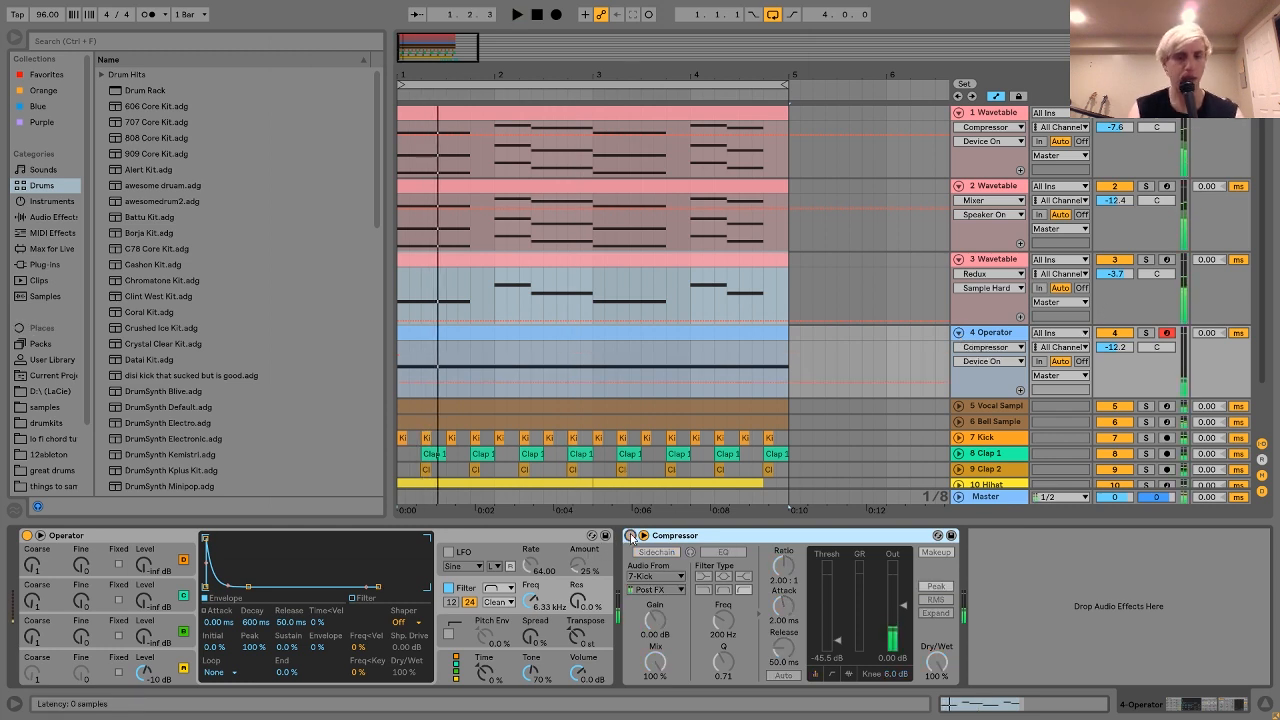
pyautogui.click(631, 536)
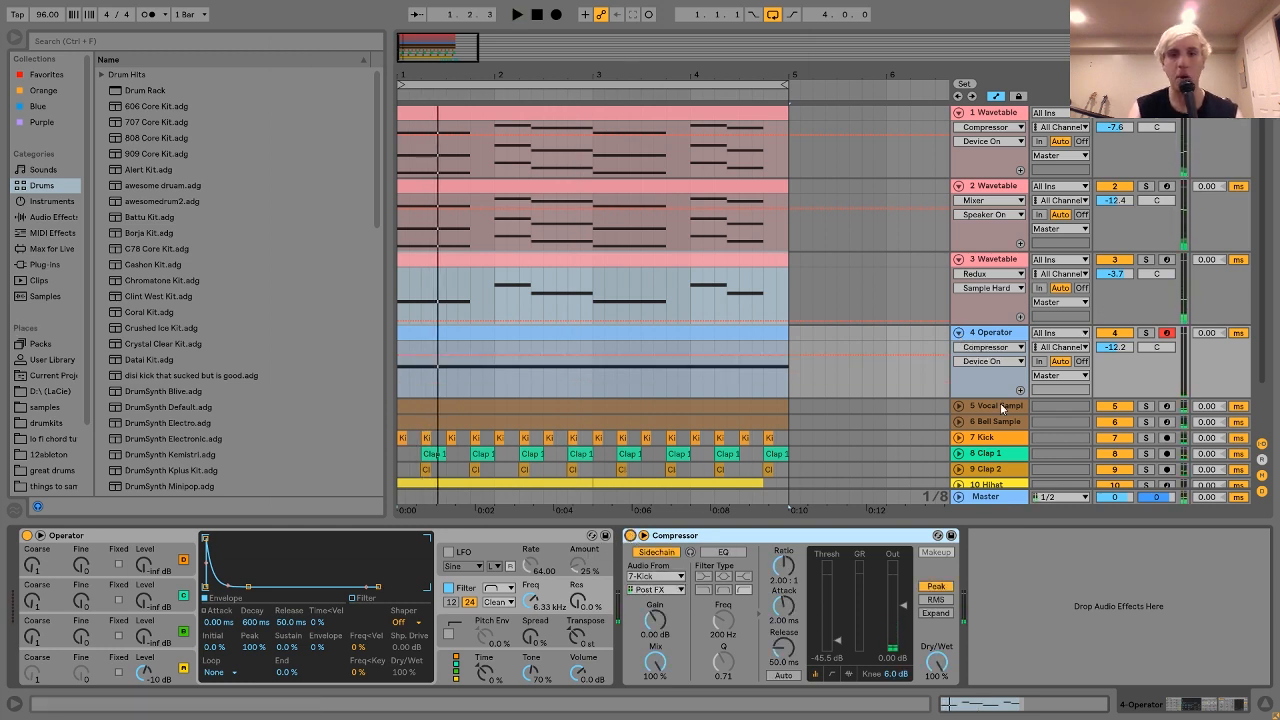
# Fold the 4 Operator track and unfold the 5 Vocal Sample and 6 Bell Sample tracks
pyautogui.click(958, 333)
pyautogui.click(960, 348)
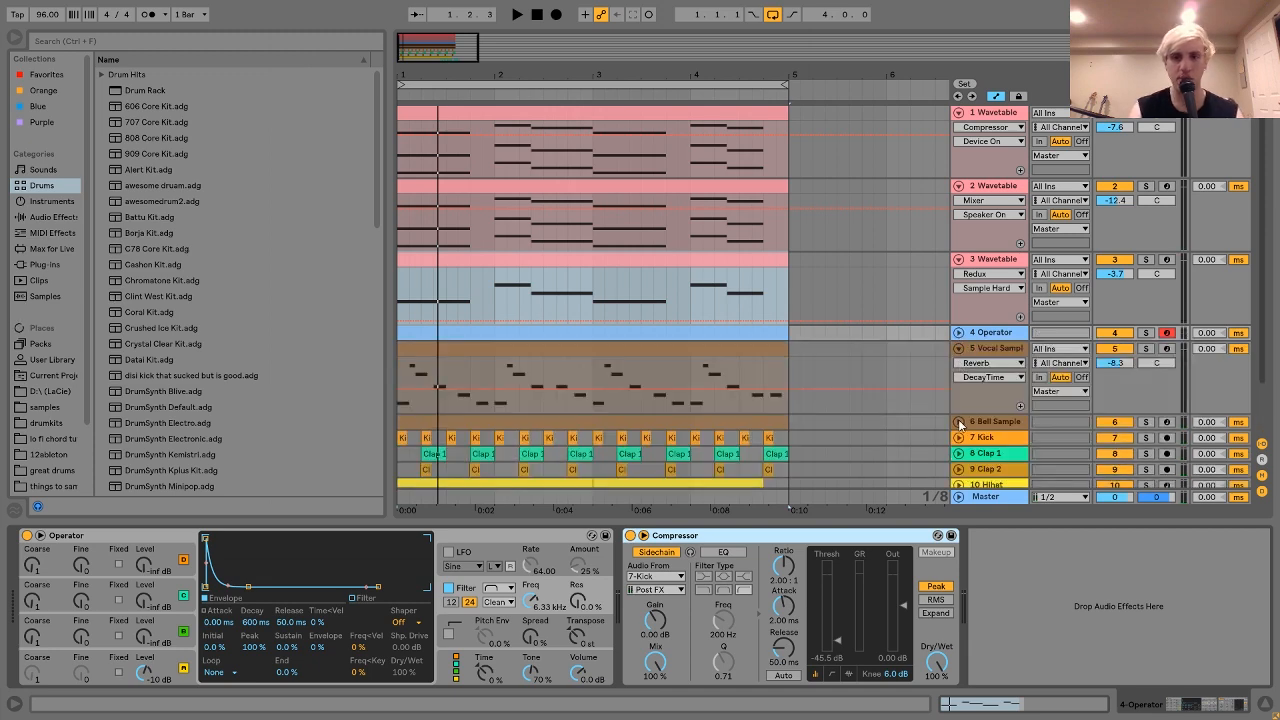
pyautogui.click(959, 422)
# Solo the Vocal Sample and Bell Sample tracks, show the Vocal Sample devices, and listen to both layers together
pyautogui.scroll(-2, 960, 427)
pyautogui.click(1146, 316)
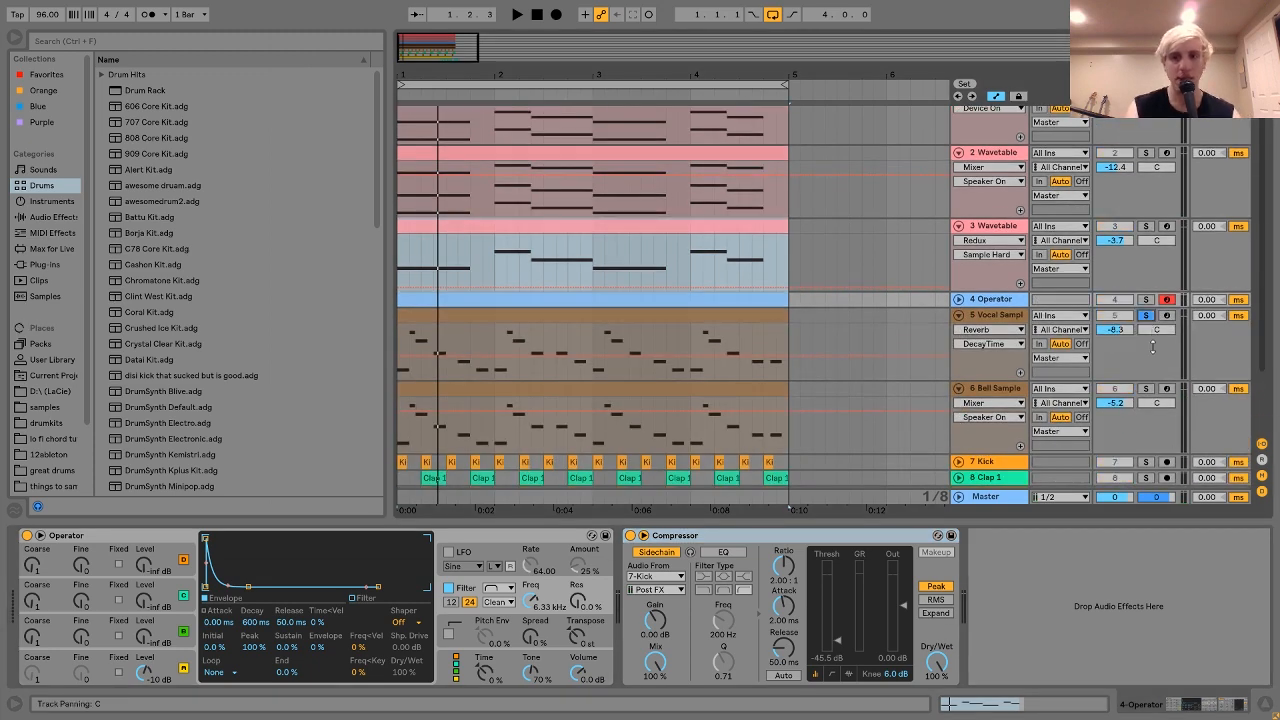
pyautogui.click(988, 314)
pyautogui.press('space')
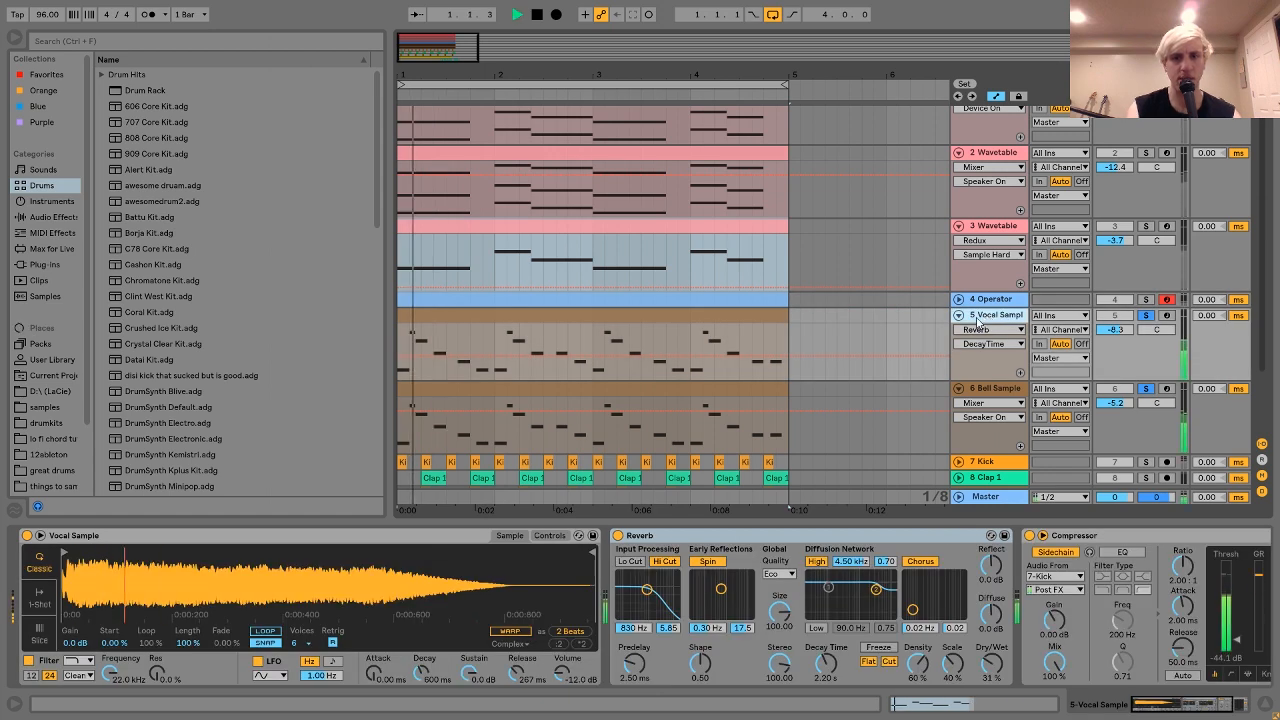
# Listen to the Vocal Sample and Bell Sample tracks one at a time, and solo both again
pyautogui.click(1146, 389)
pyautogui.click(1146, 389)
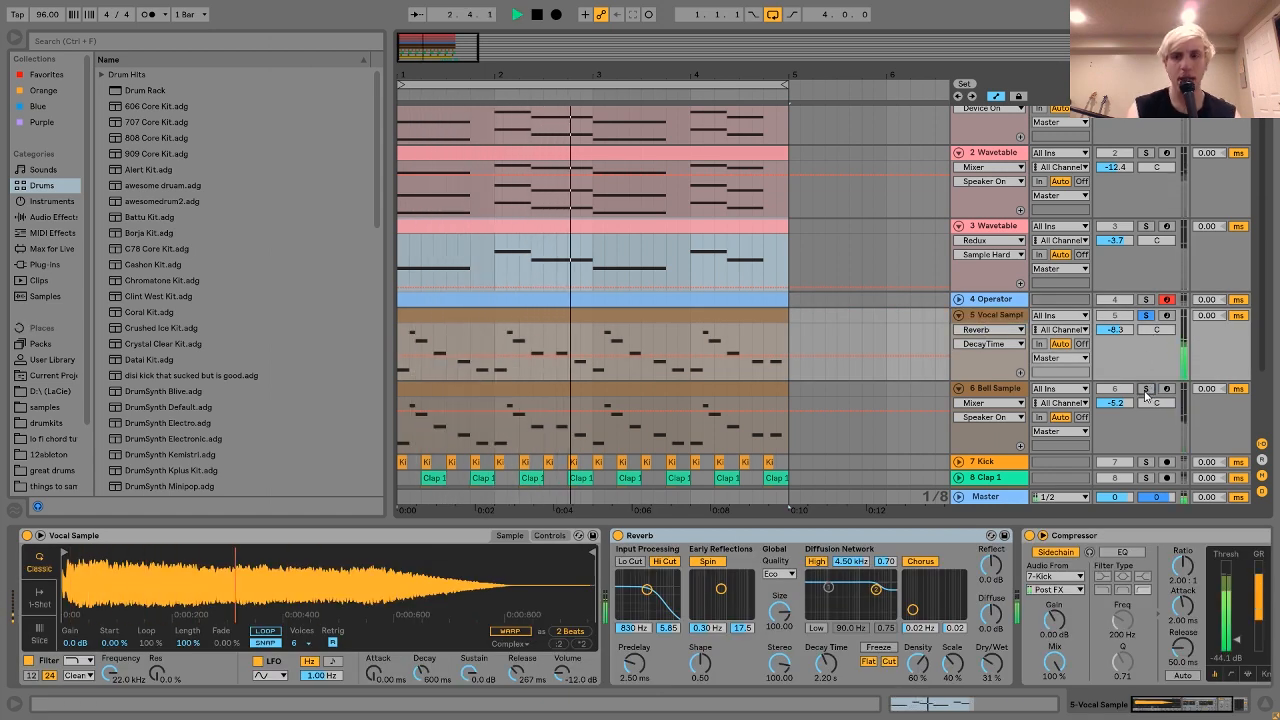
pyautogui.click(990, 390)
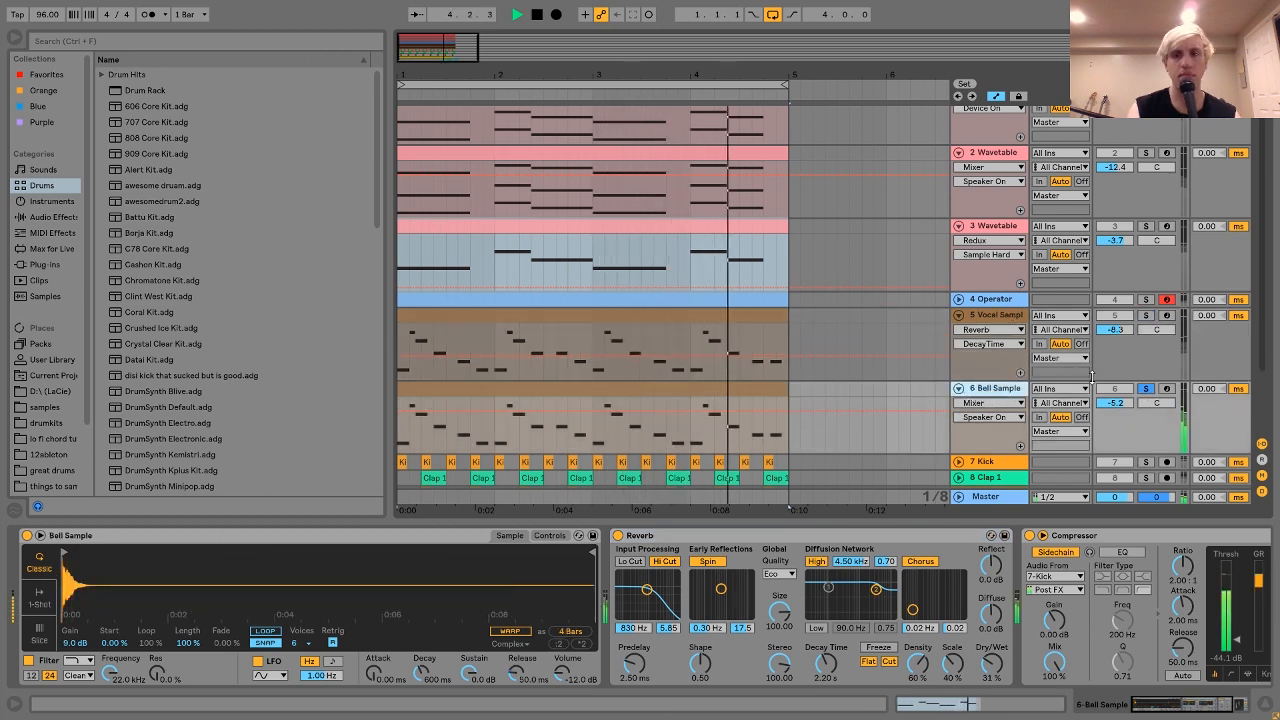
pyautogui.press('space')
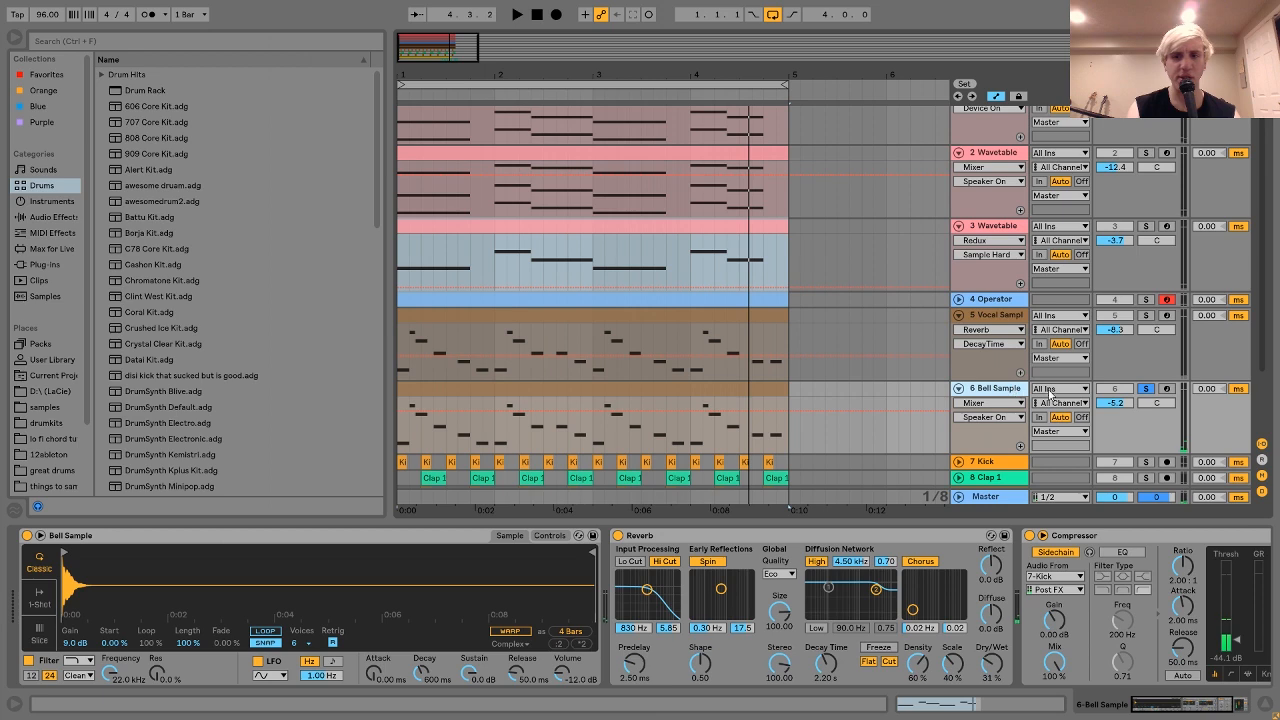
pyautogui.click(903, 360)
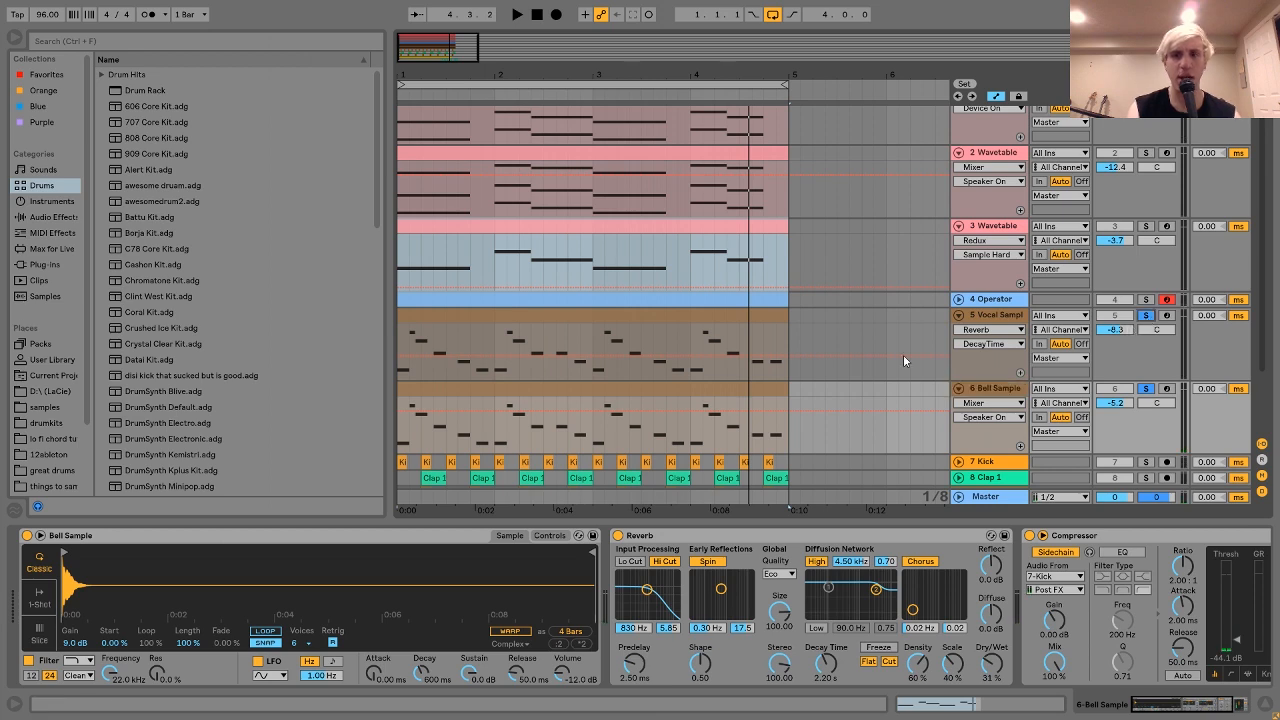
# Open the Vocal Sample MIDI clip, examine its note pattern and play it back
pyautogui.doubleClick(696, 321)
pyautogui.scroll(-5, 342, 517)
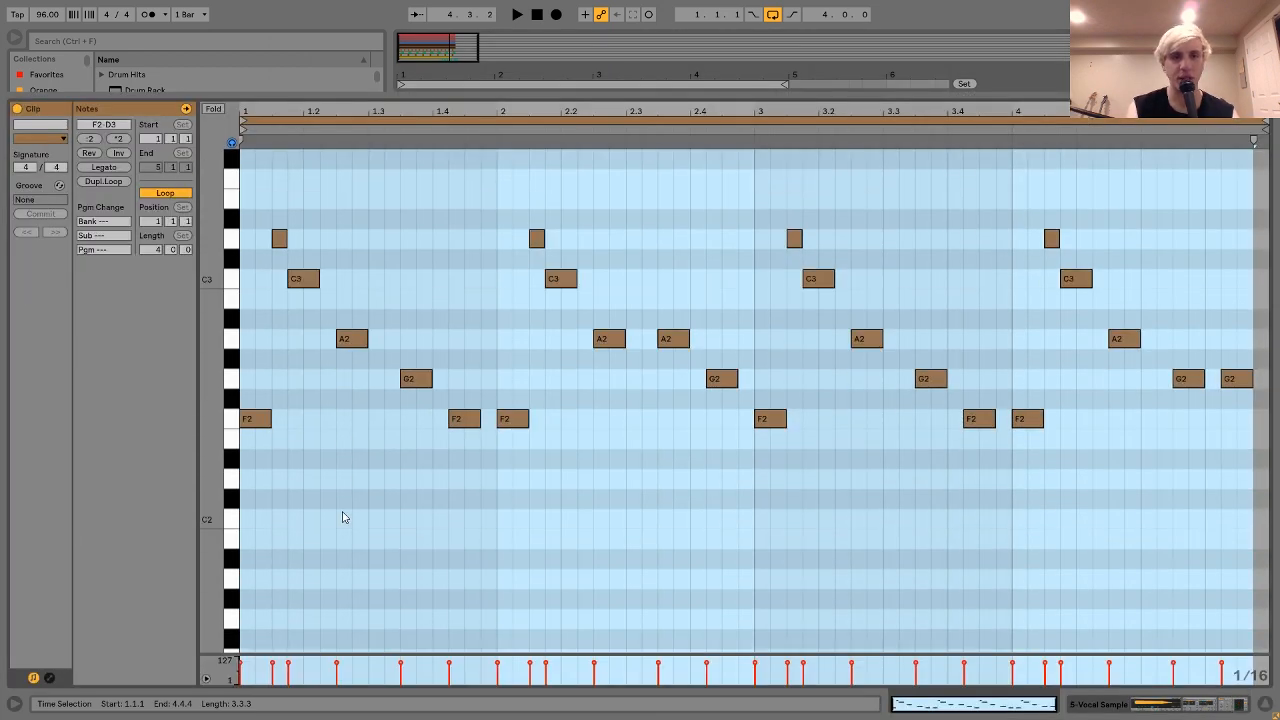
pyautogui.scroll(1, 342, 517)
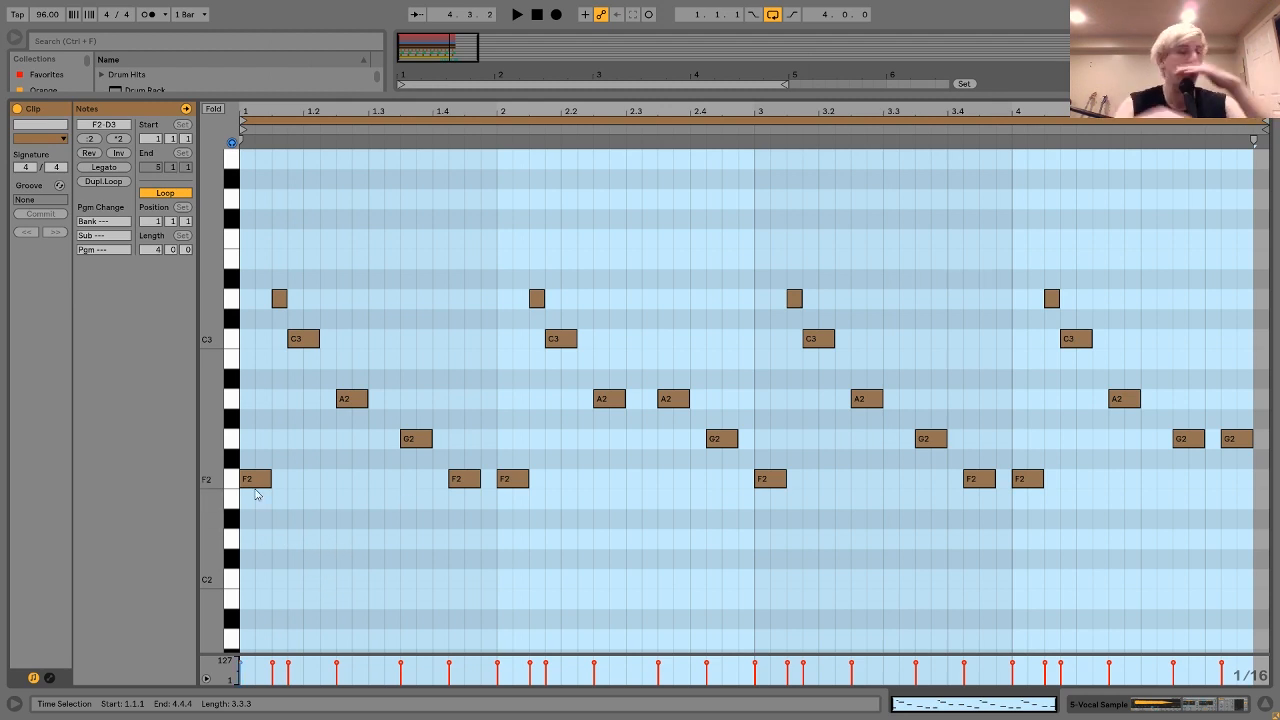
pyautogui.press('space')
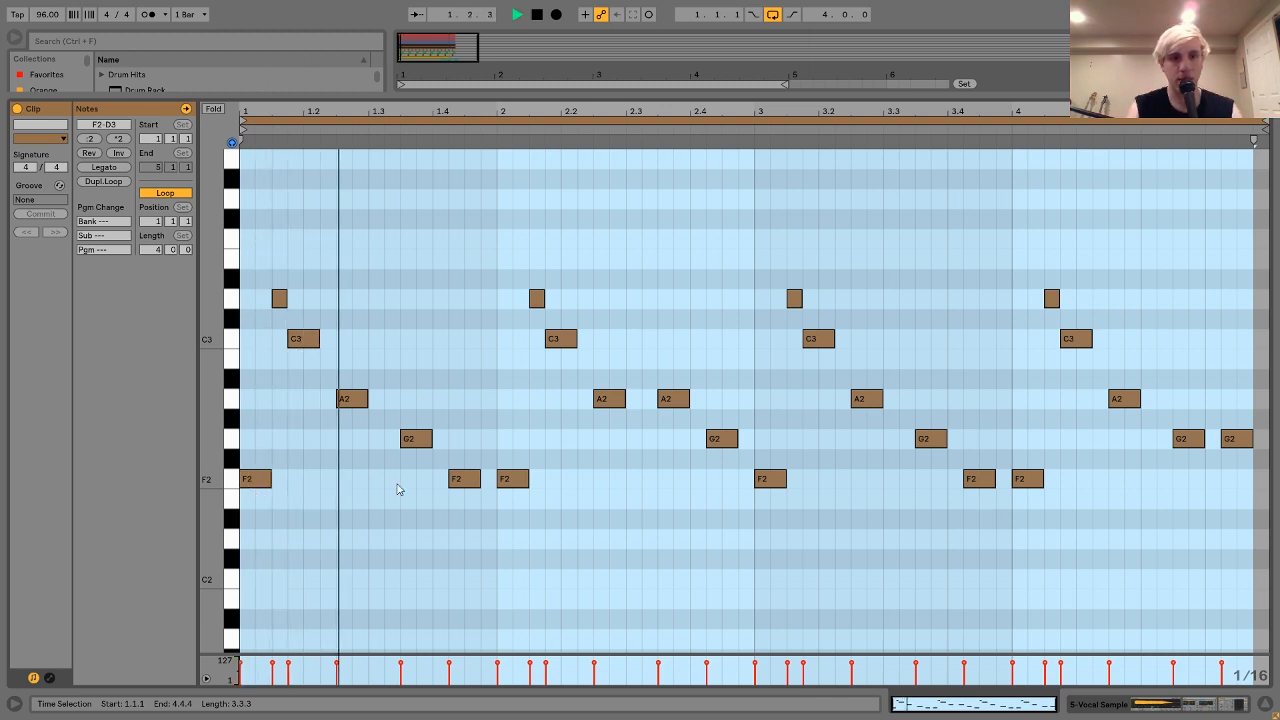
pyautogui.press('space')
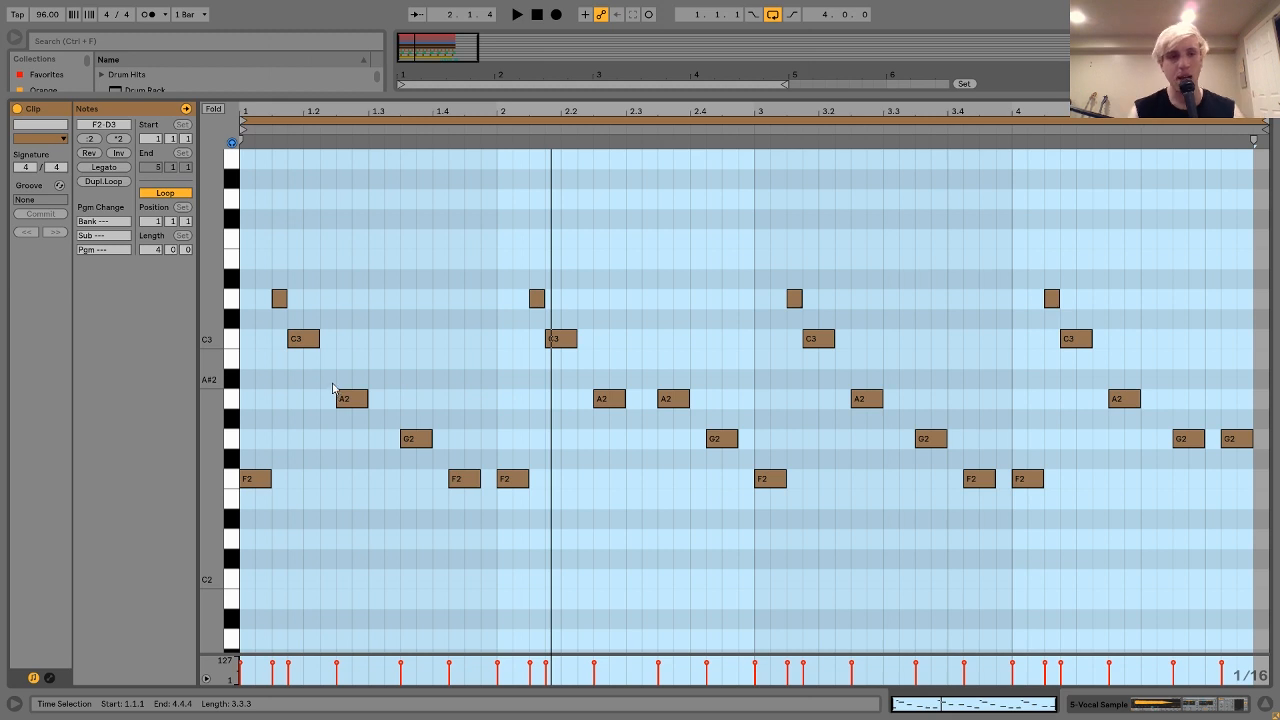
pyautogui.click(256, 520)
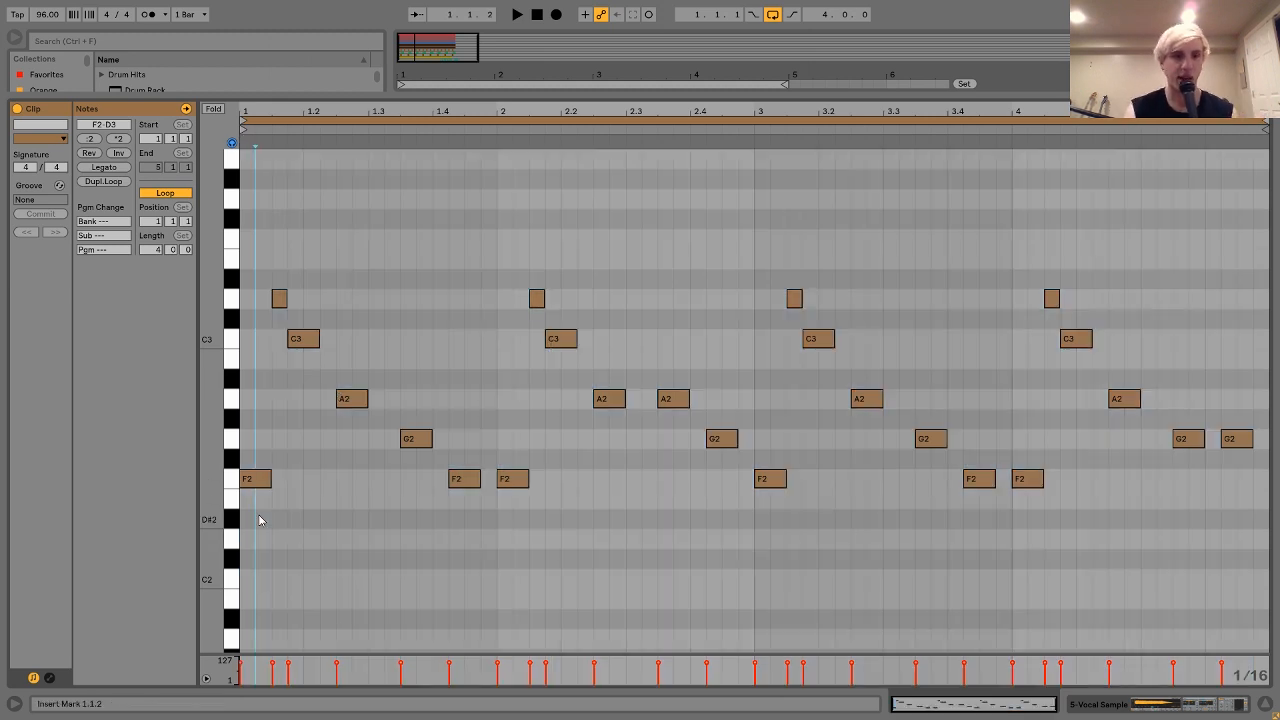
# Return to the Vocal Sample track's devices and listen to that track soloed on its own
pyautogui.click(1157, 710)
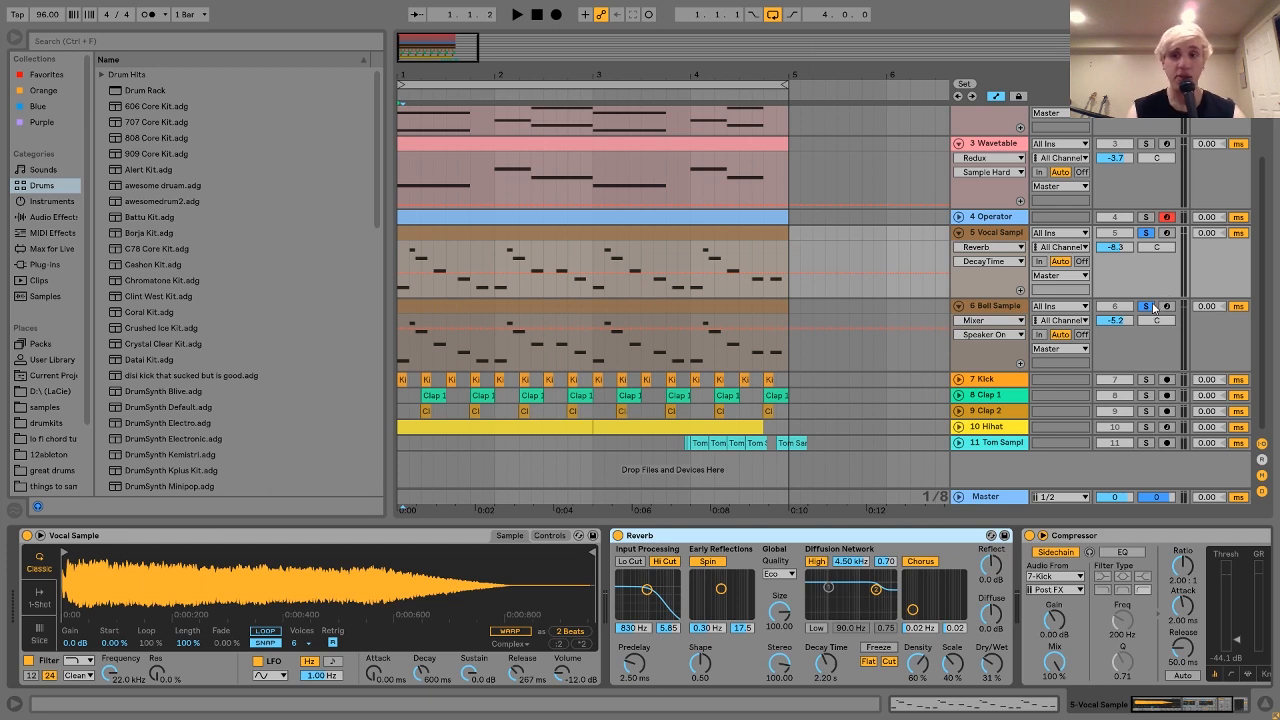
pyautogui.click(998, 235)
pyautogui.press('space')
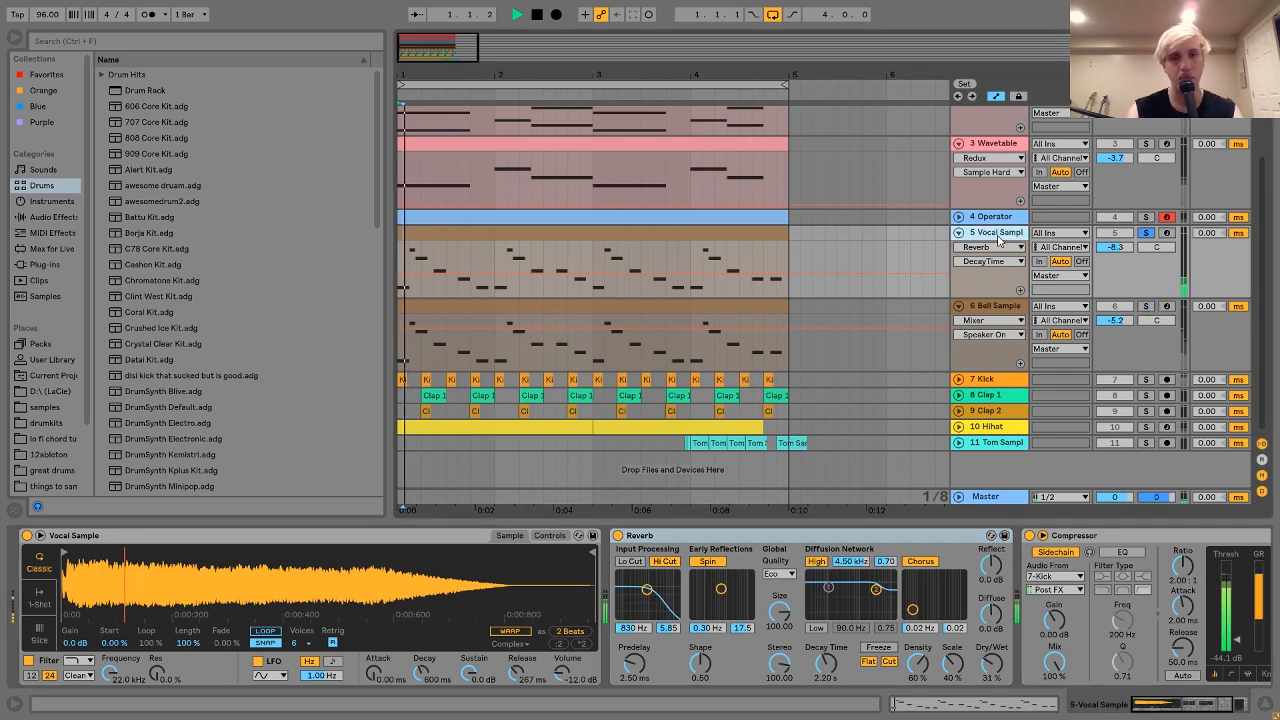
pyautogui.click(680, 270)
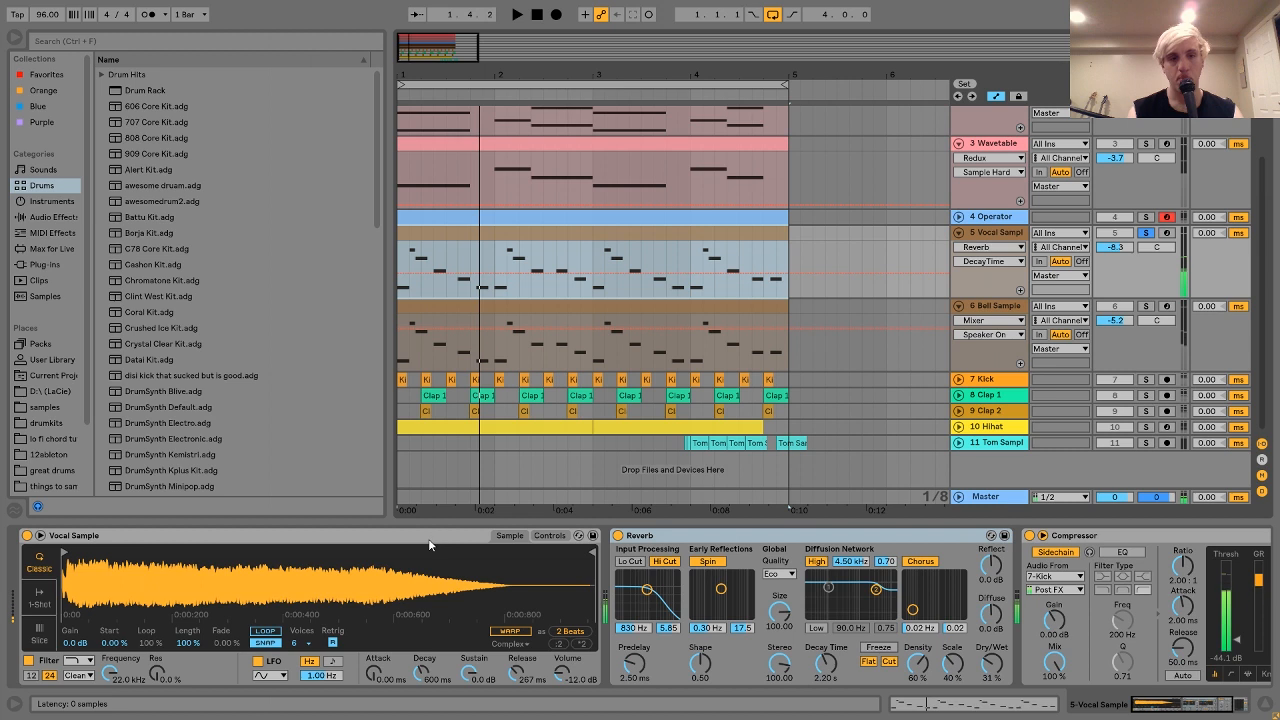
# Locate the sample file loaded in the Vocal Sample instrument in the browser
pyautogui.rightClick(367, 607)
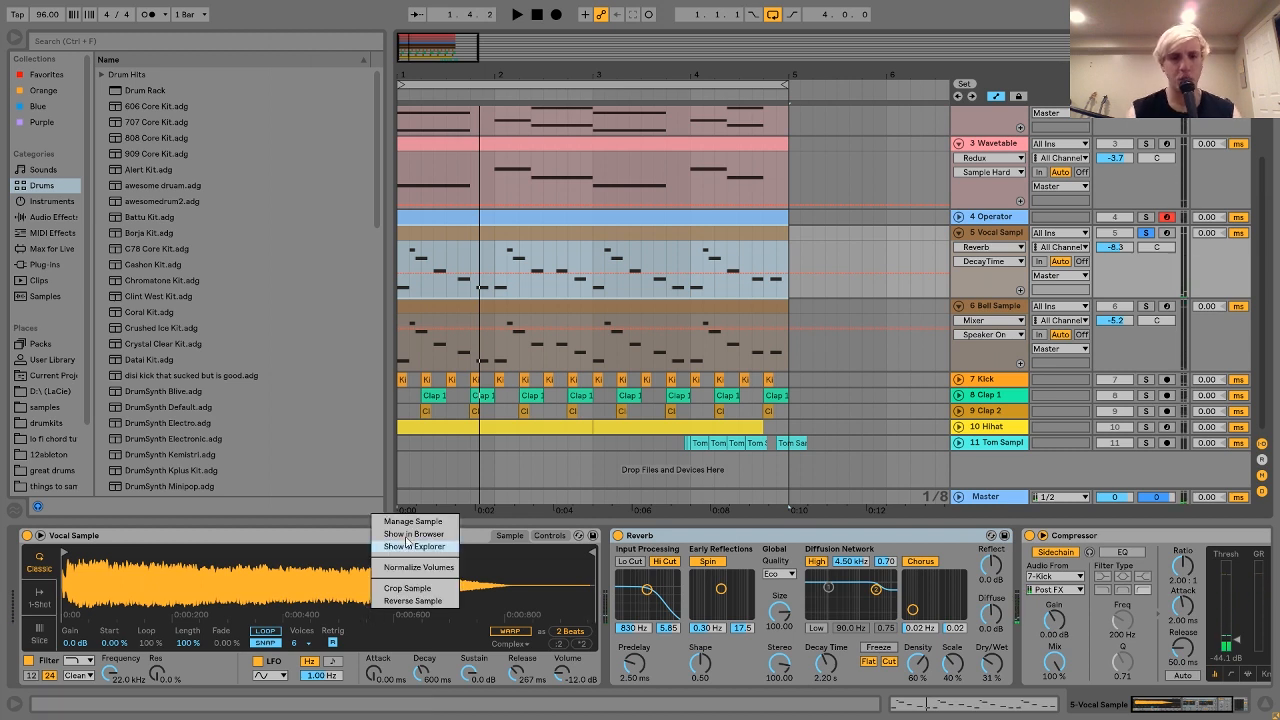
pyautogui.click(408, 560)
pyautogui.rightClick(410, 566)
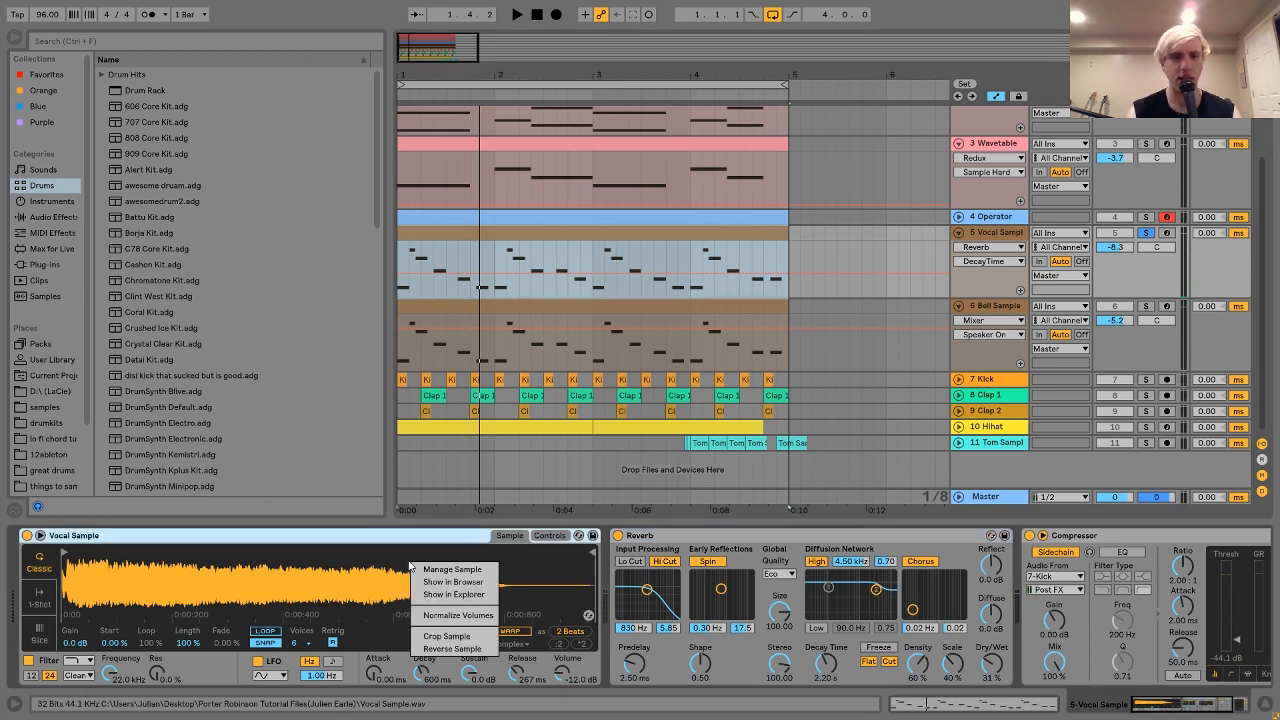
pyautogui.click(430, 590)
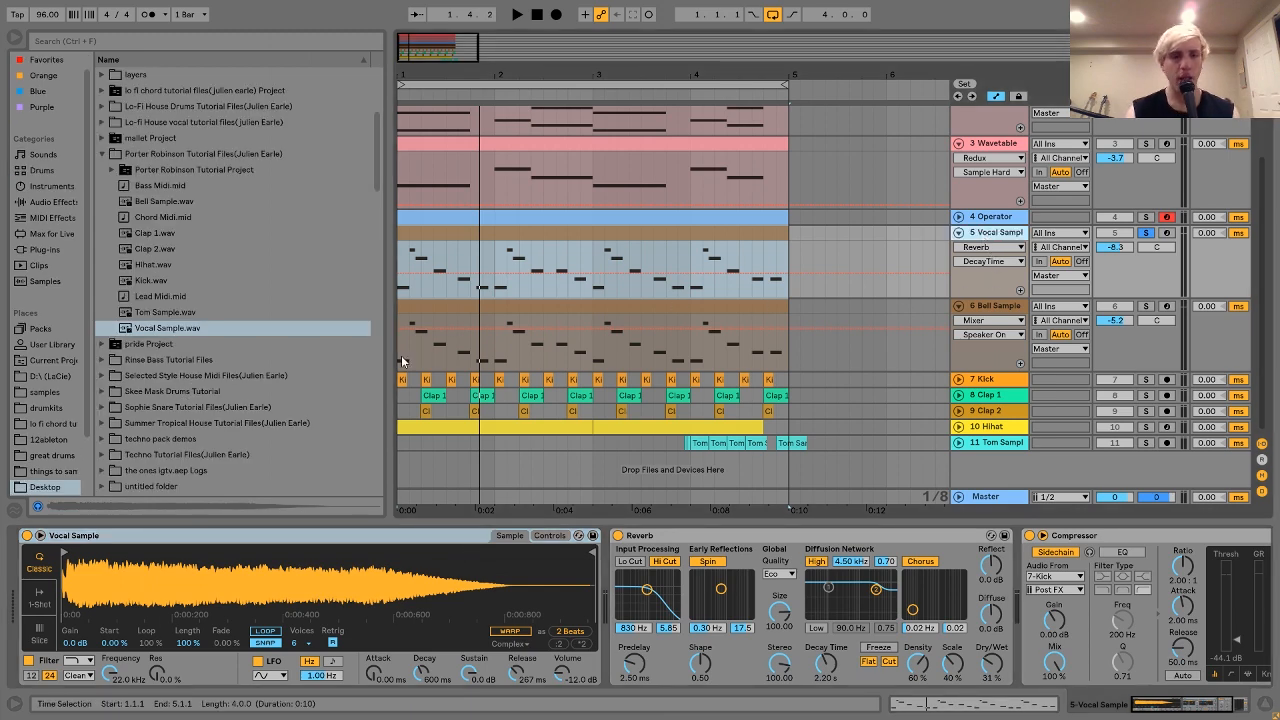
# Examine the Vocal Sample track's effects, then play it with its Reverb bypassed and switched back on
pyautogui.click(268, 538)
pyautogui.hscroll(-2, 498, 537)
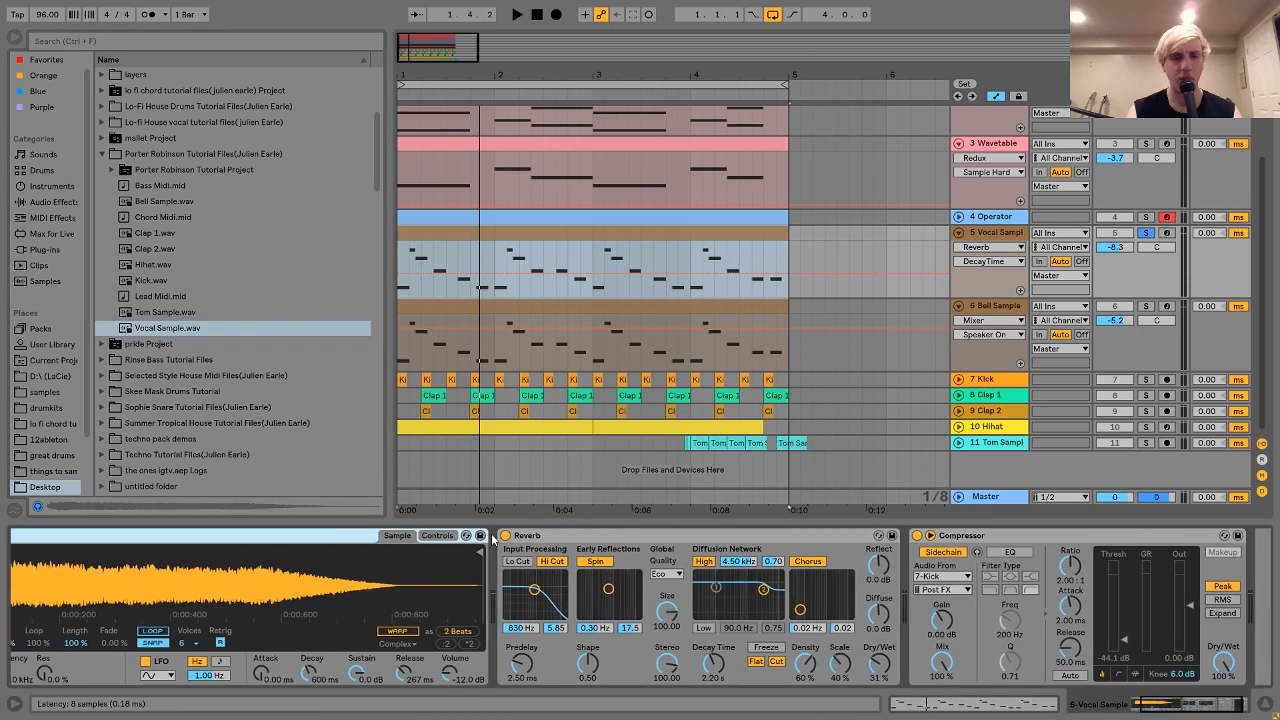
pyautogui.hscroll(2, 576, 545)
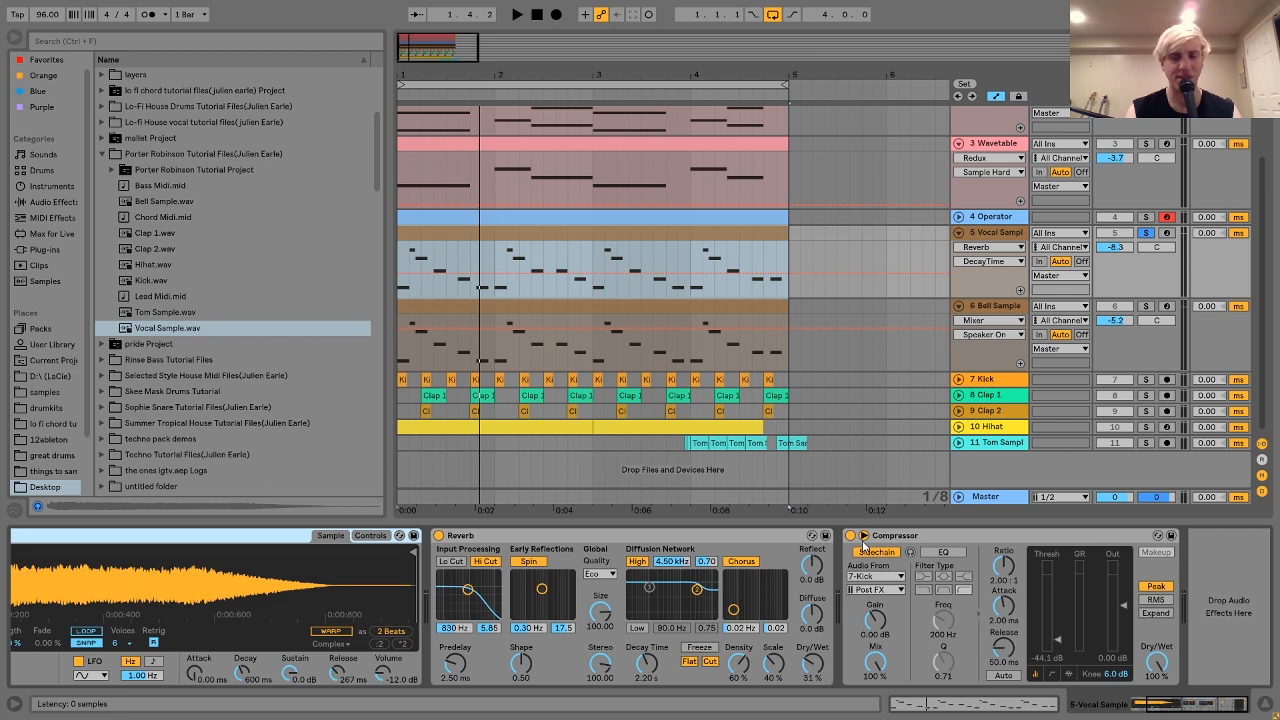
pyautogui.press('space')
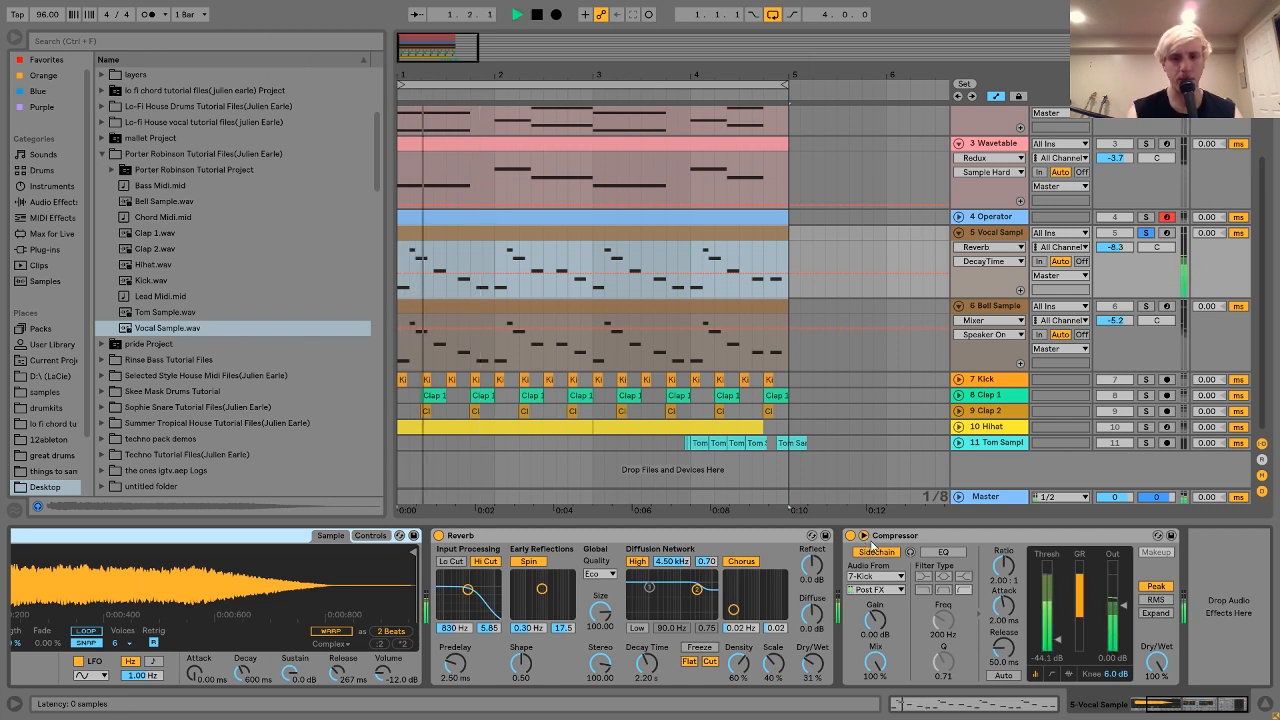
pyautogui.click(438, 535)
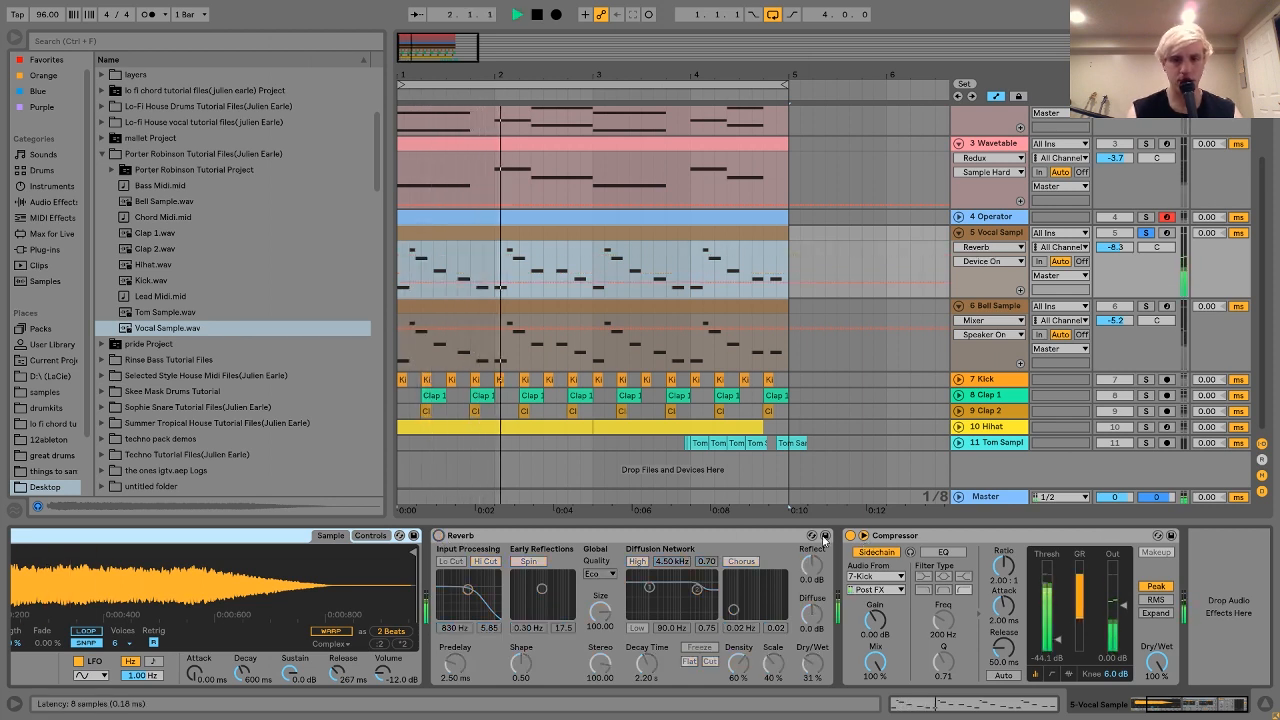
pyautogui.click(438, 535)
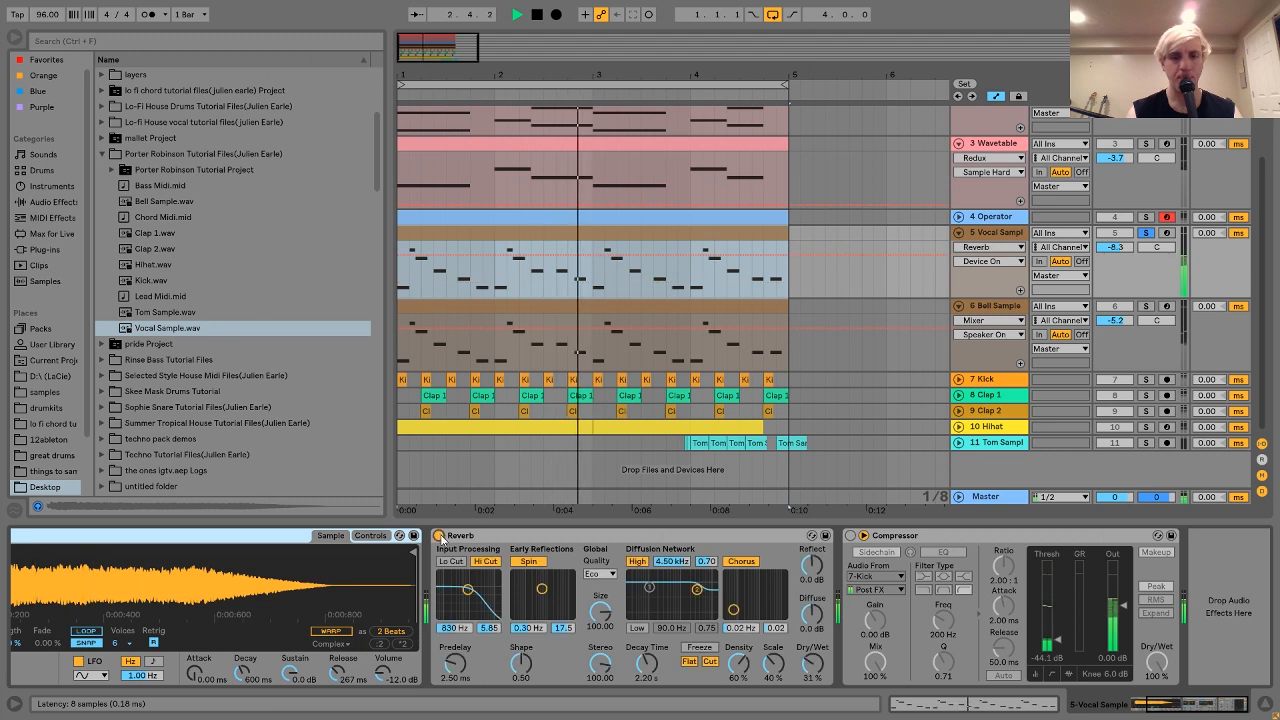
# Listen to the soloed vocal with its sidechain Compressor bypassed and again with it switched back on
pyautogui.press('space')
pyautogui.press('space')
pyautogui.press('space')
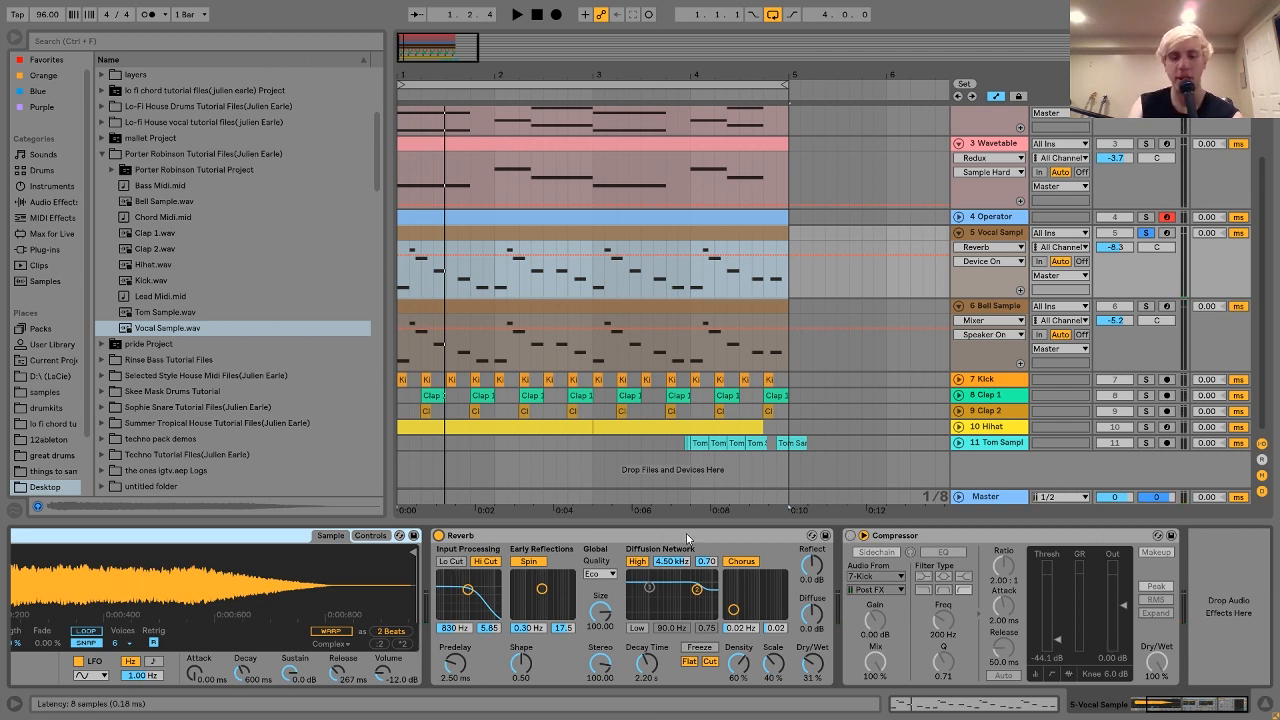
pyautogui.click(850, 536)
pyautogui.press('space')
pyautogui.press('space')
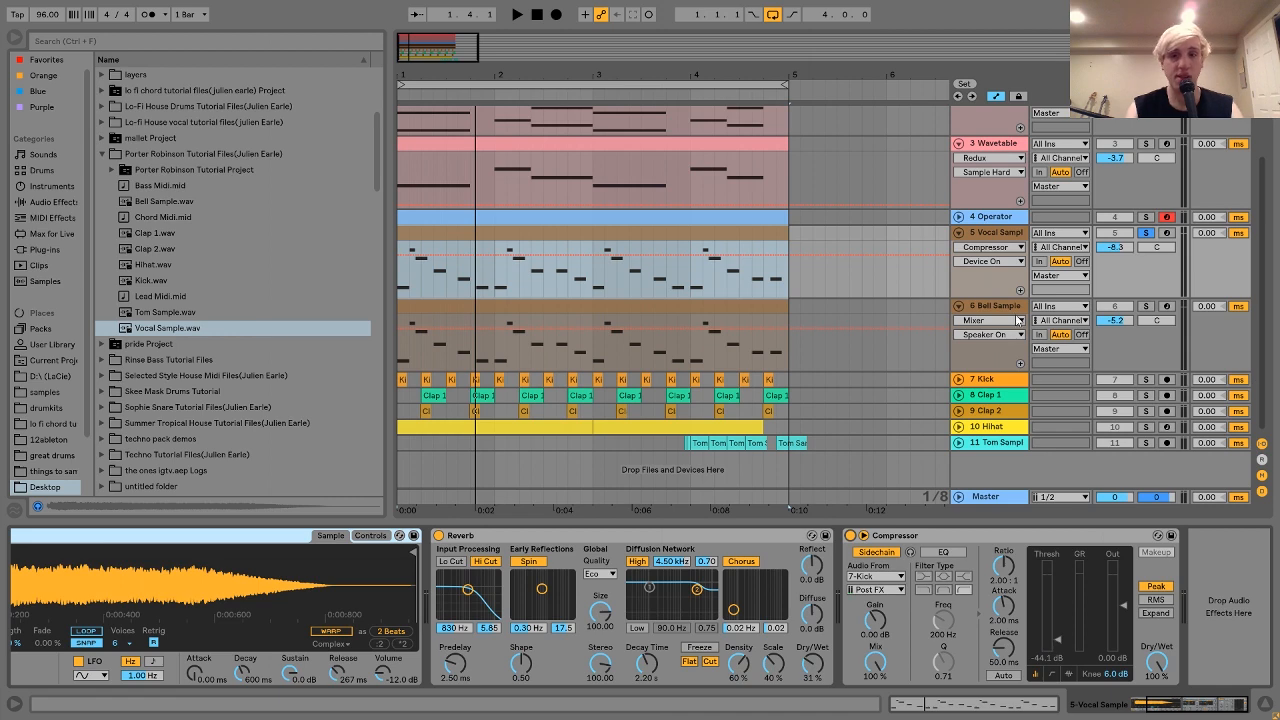
# Solo the Bell Sample track, listen to it and examine its Reverb and Compressor settings
pyautogui.click(1010, 318)
pyautogui.click(1145, 306)
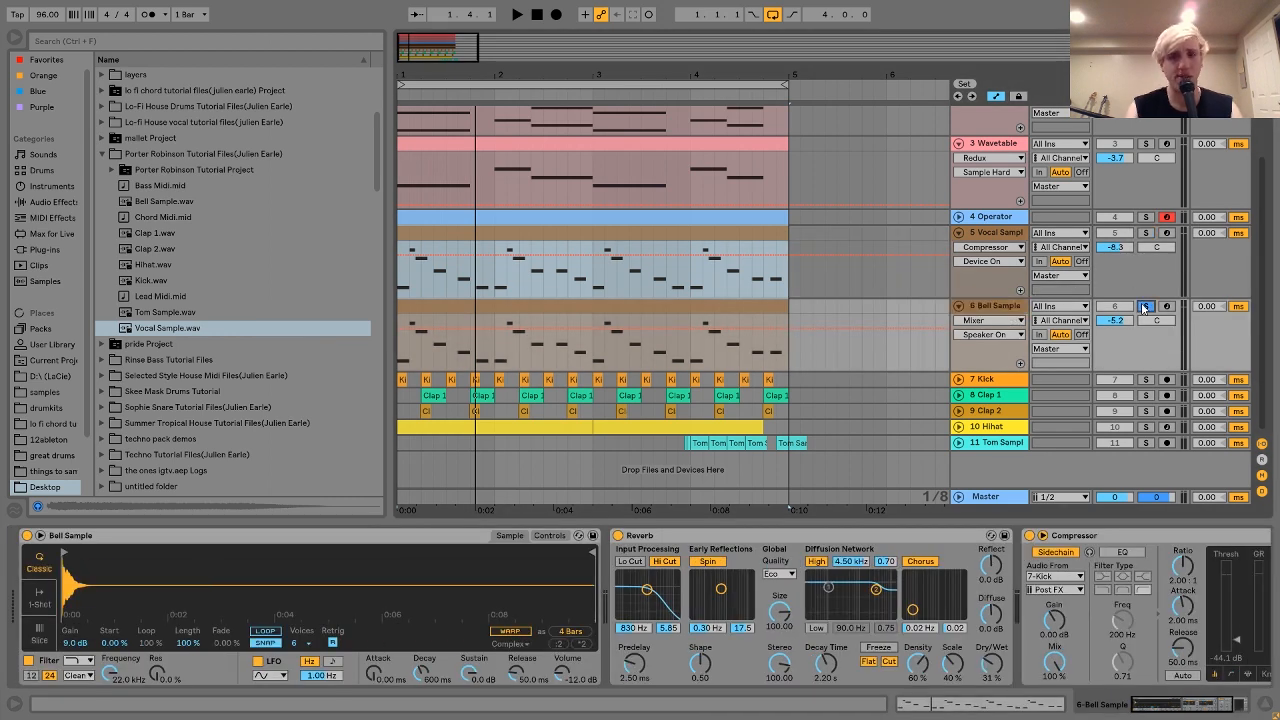
pyautogui.press('space')
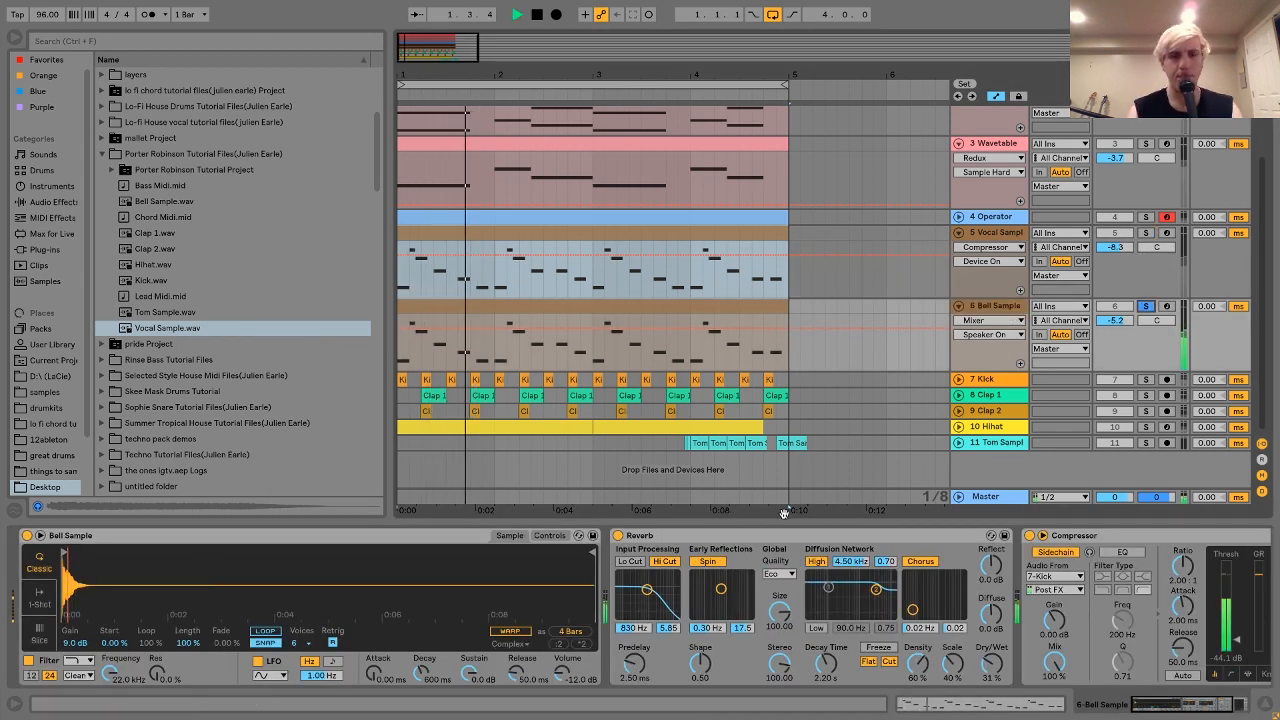
pyautogui.press('space')
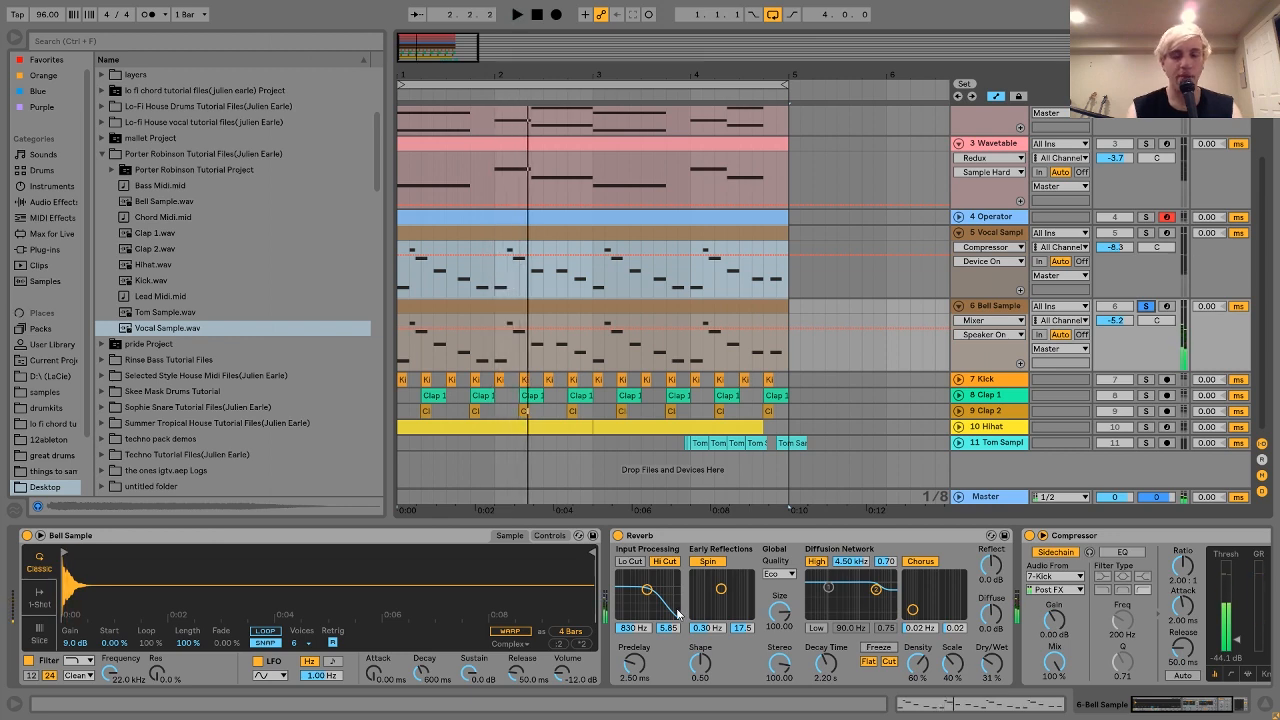
pyautogui.hscroll(3, 678, 614)
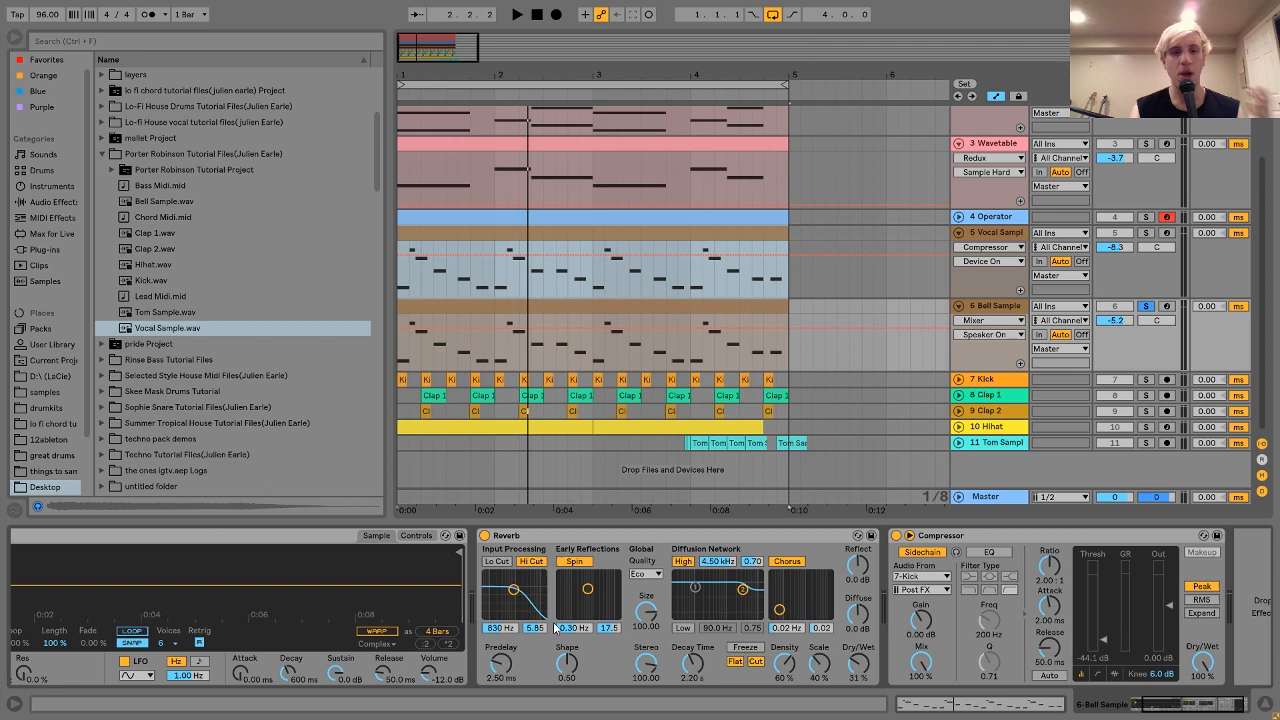
pyautogui.hscroll(-3, 553, 630)
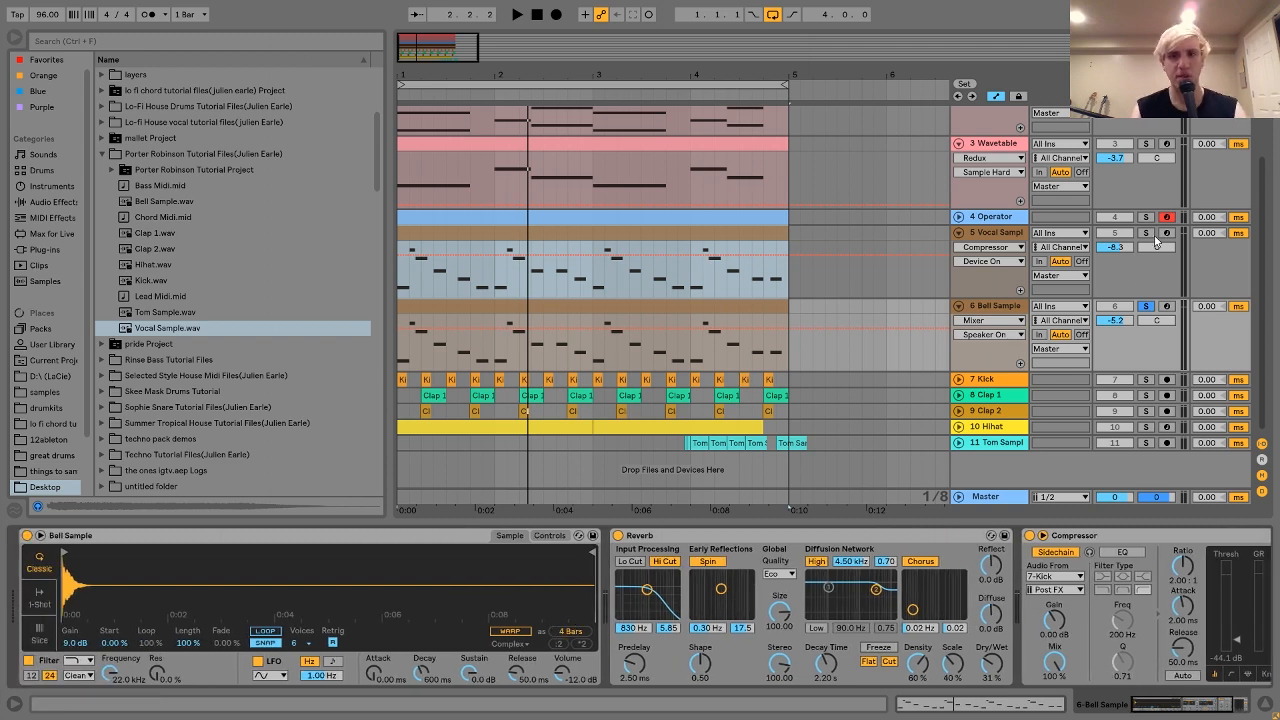
# Unsolo the Bell Sample track and compare the full beat with that track muted and unmuted
pyautogui.click(1146, 307)
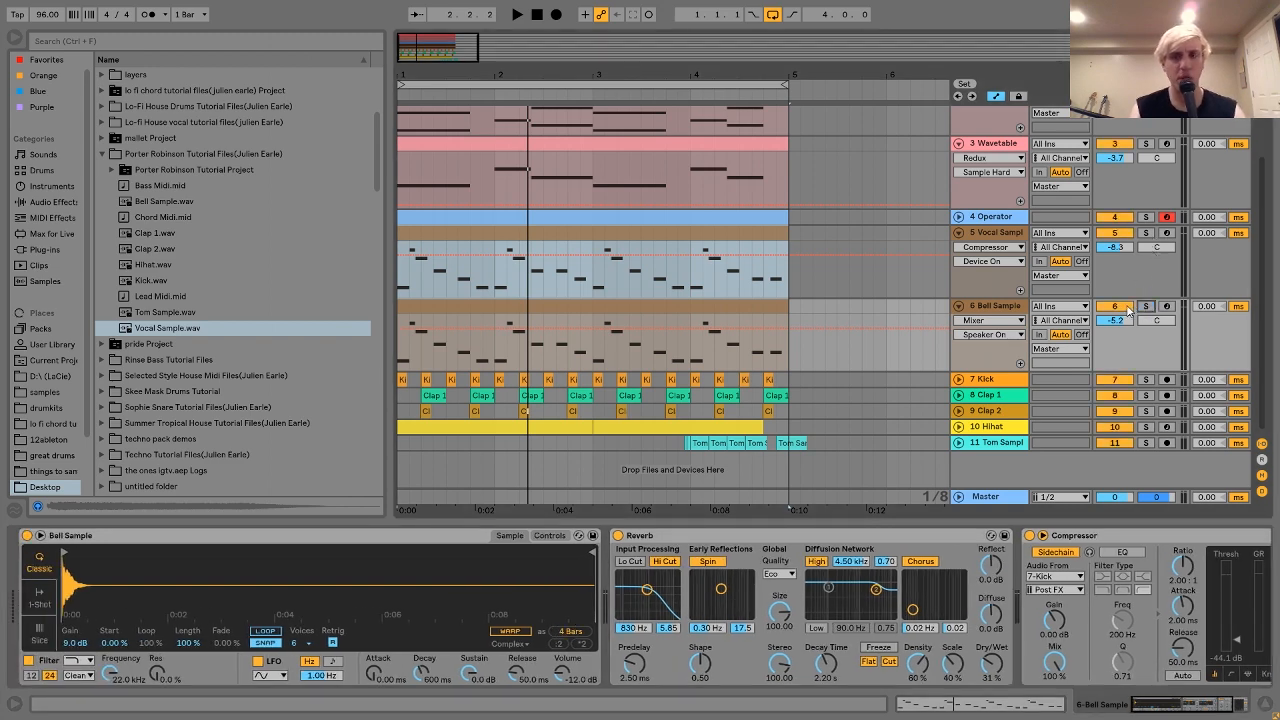
pyautogui.click(1126, 308)
pyautogui.press('space')
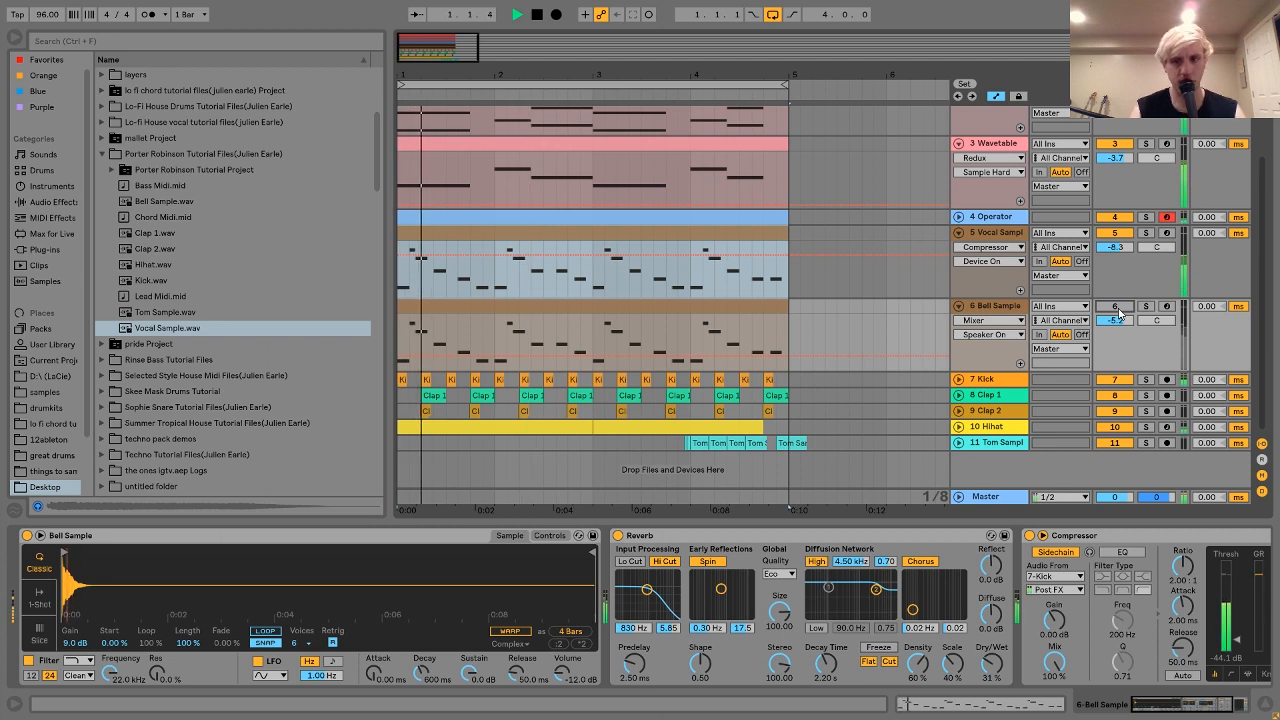
pyautogui.press('space')
pyautogui.click(1116, 310)
pyautogui.press('space')
pyautogui.press('space')
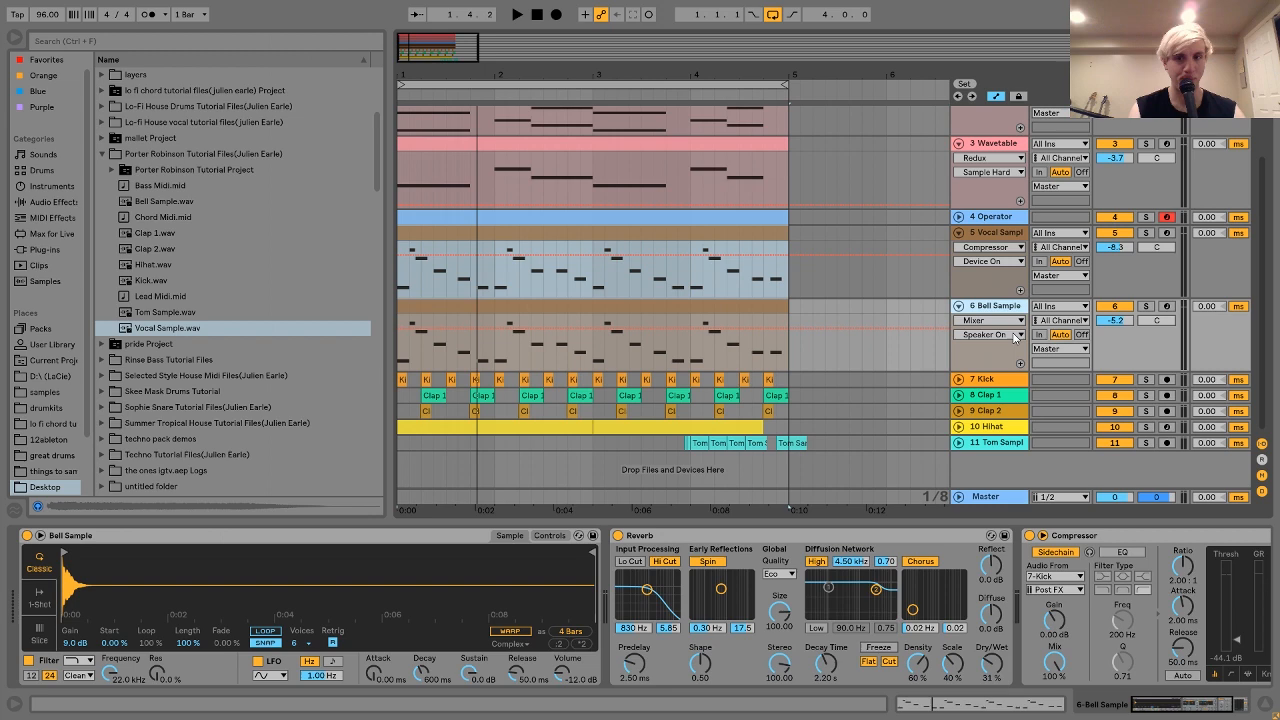
# Solo the Kick, Clap 1, Clap 2, Hihat and Tom Sample tracks together and play them
pyautogui.click(993, 381)
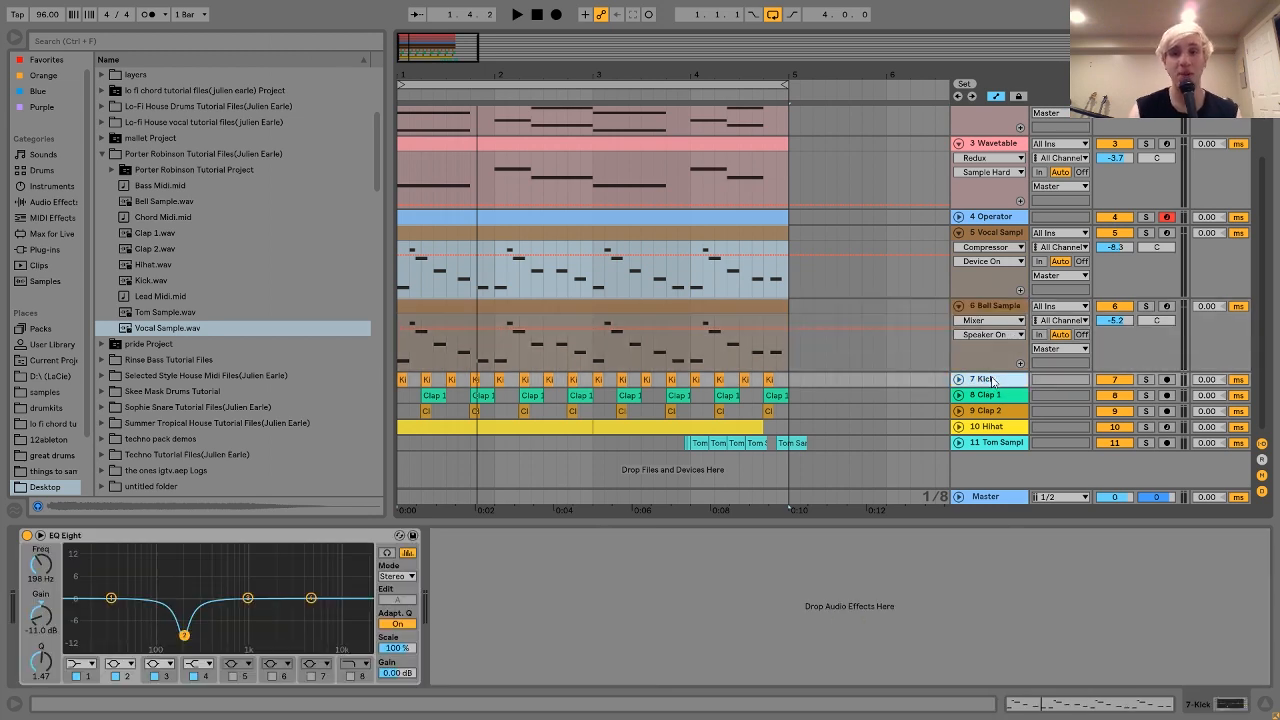
pyautogui.click(1145, 380)
pyautogui.keyDown('ctrl'); pyautogui.click(1145, 395); pyautogui.keyUp('ctrl')
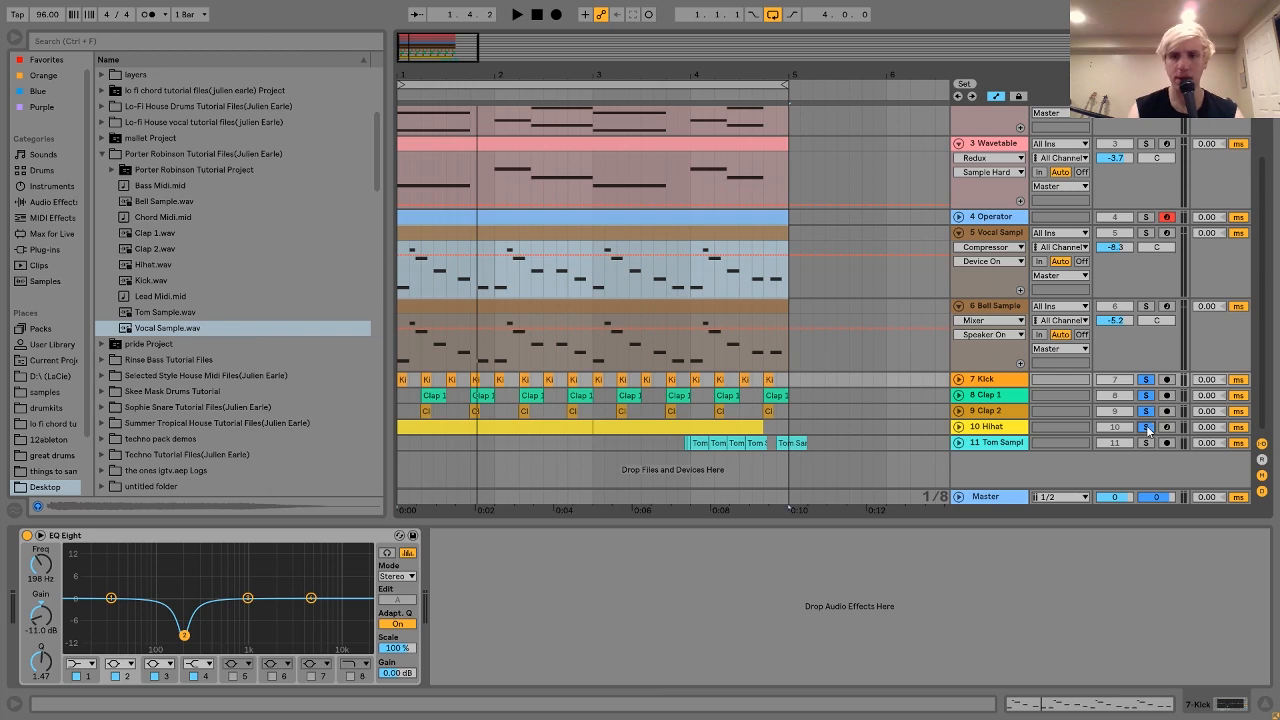
pyautogui.keyDown('ctrl'); pyautogui.click(1146, 443); pyautogui.keyUp('ctrl')
pyautogui.press('space')
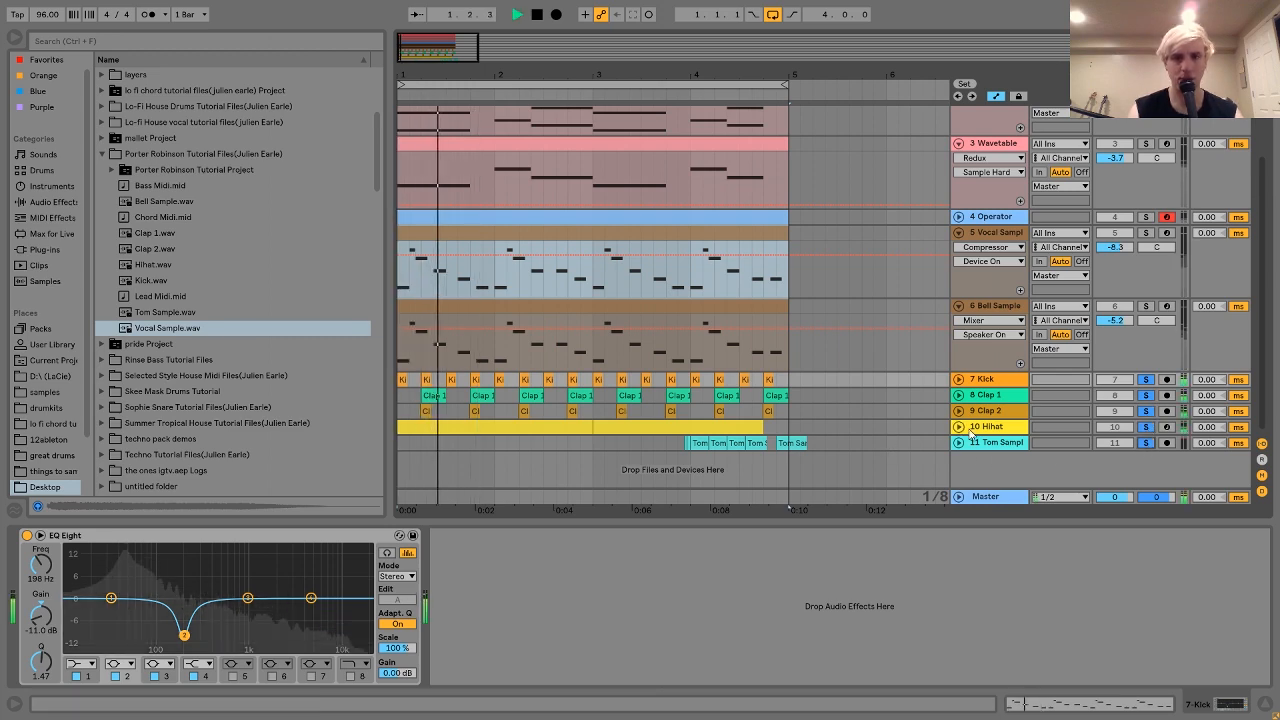
# Unfold the Kick through Tom Sample tracks and play the soloed drums with their clips in view
pyautogui.click(982, 443)
pyautogui.keyDown('shift'); pyautogui.click(980, 379); pyautogui.keyUp('shift')
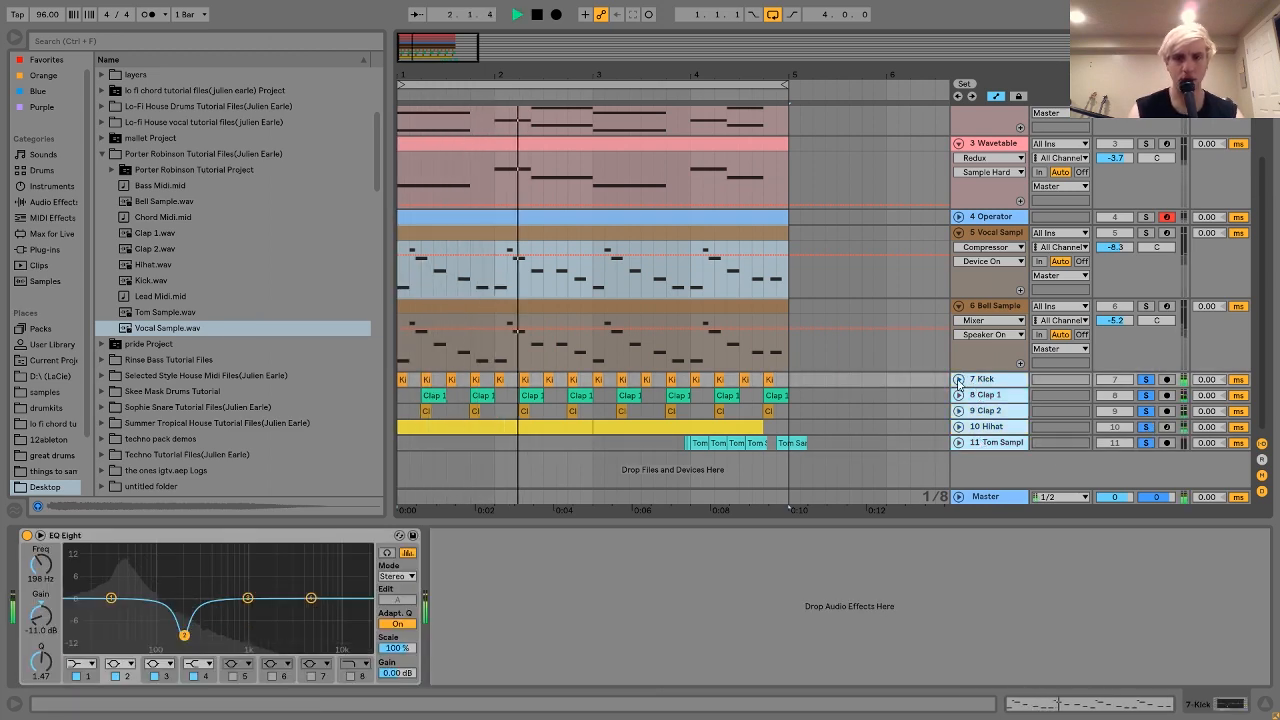
pyautogui.click(958, 381)
pyautogui.scroll(-3, 922, 381)
pyautogui.press('space')
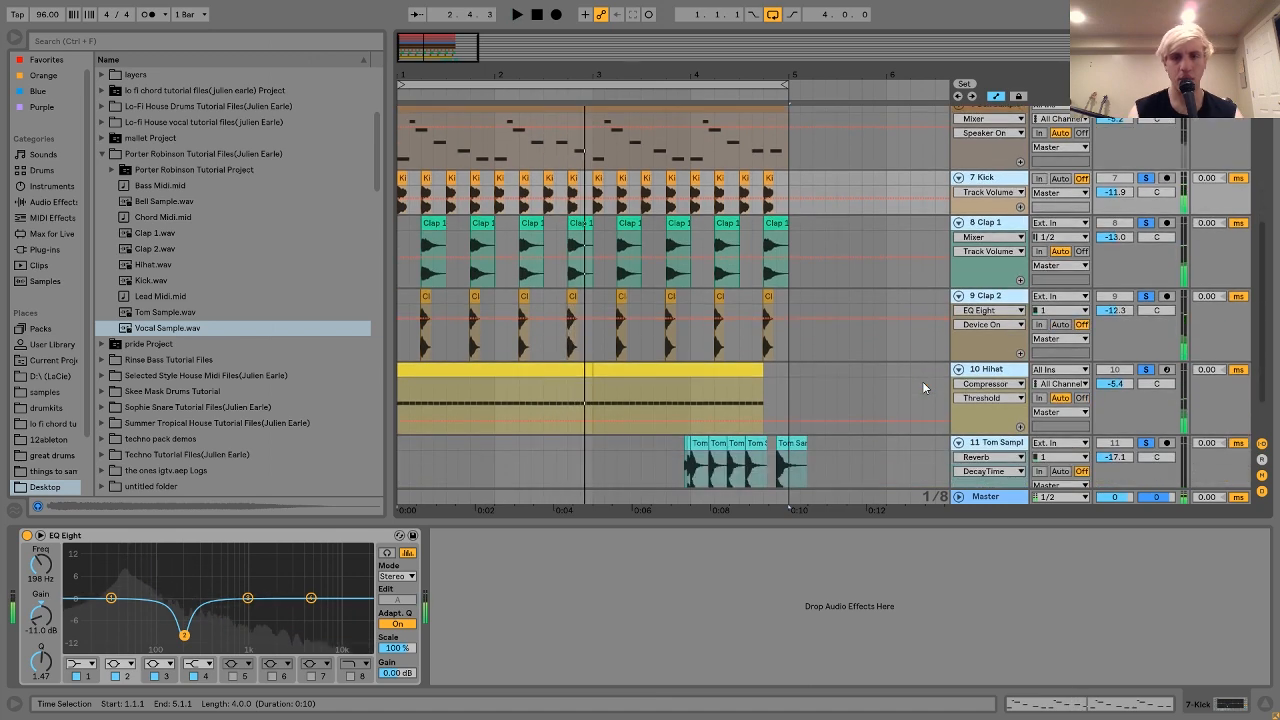
pyautogui.click(659, 399)
pyautogui.press('space')
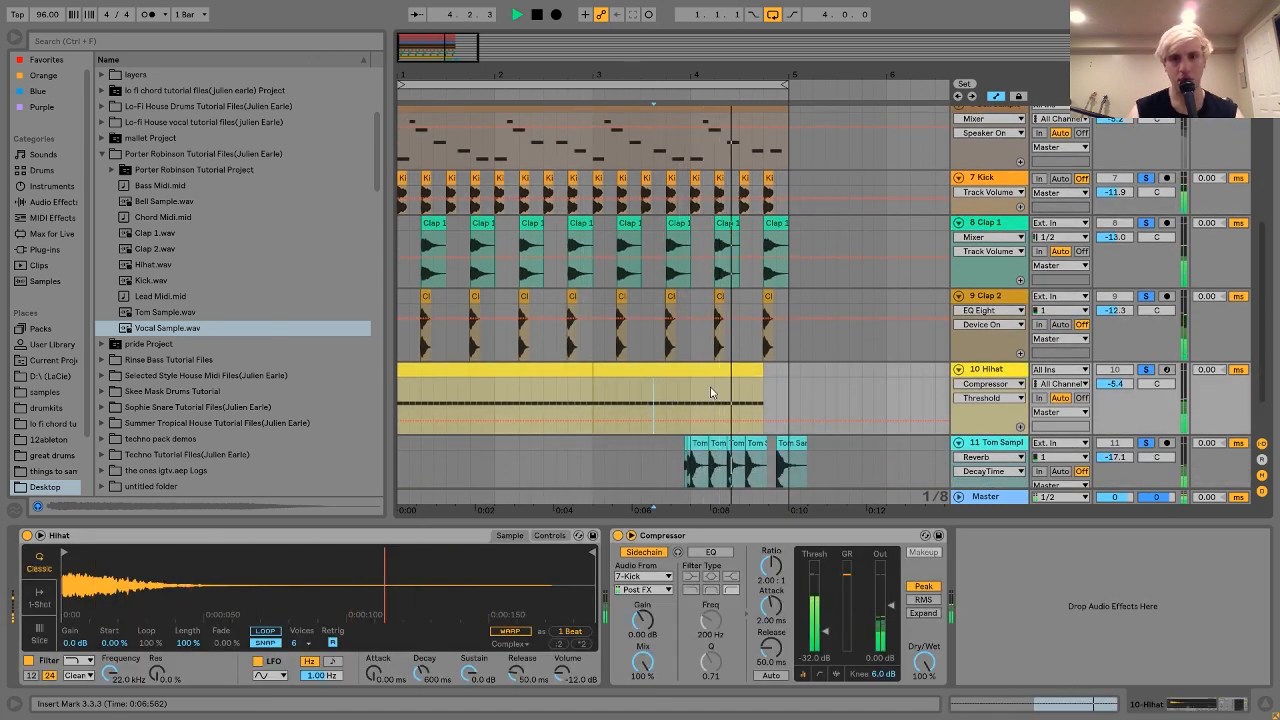
pyautogui.press('space')
# Solo only the Kick track and listen to its pattern
pyautogui.click(1003, 178)
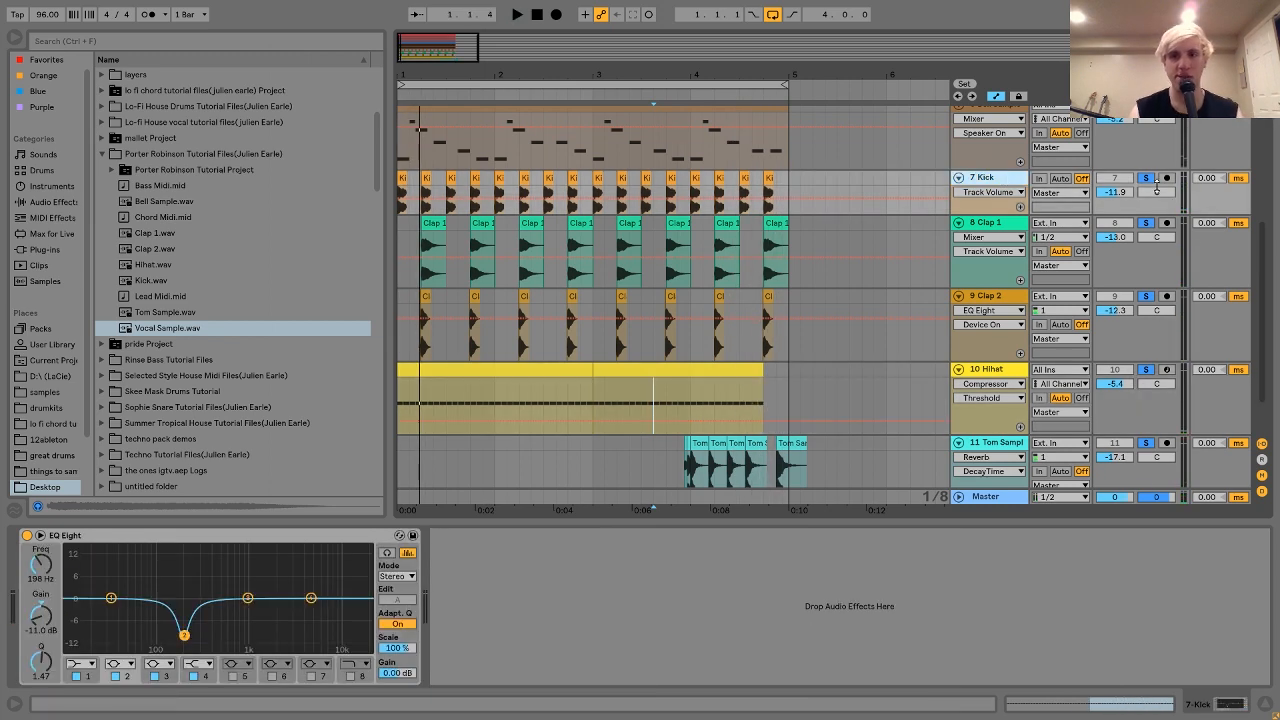
pyautogui.press('space')
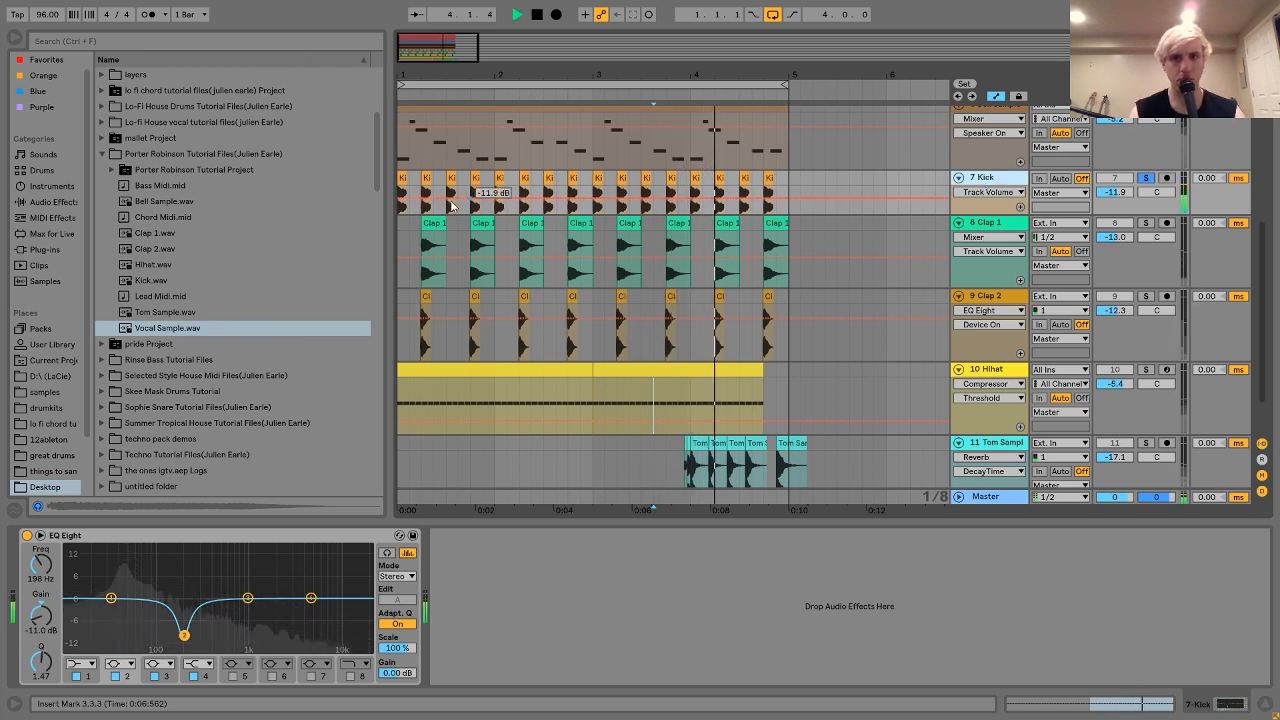
pyautogui.press('space')
# Select the first Kick clip, show the Drums category in the browser and play the kick again
pyautogui.click(401, 178)
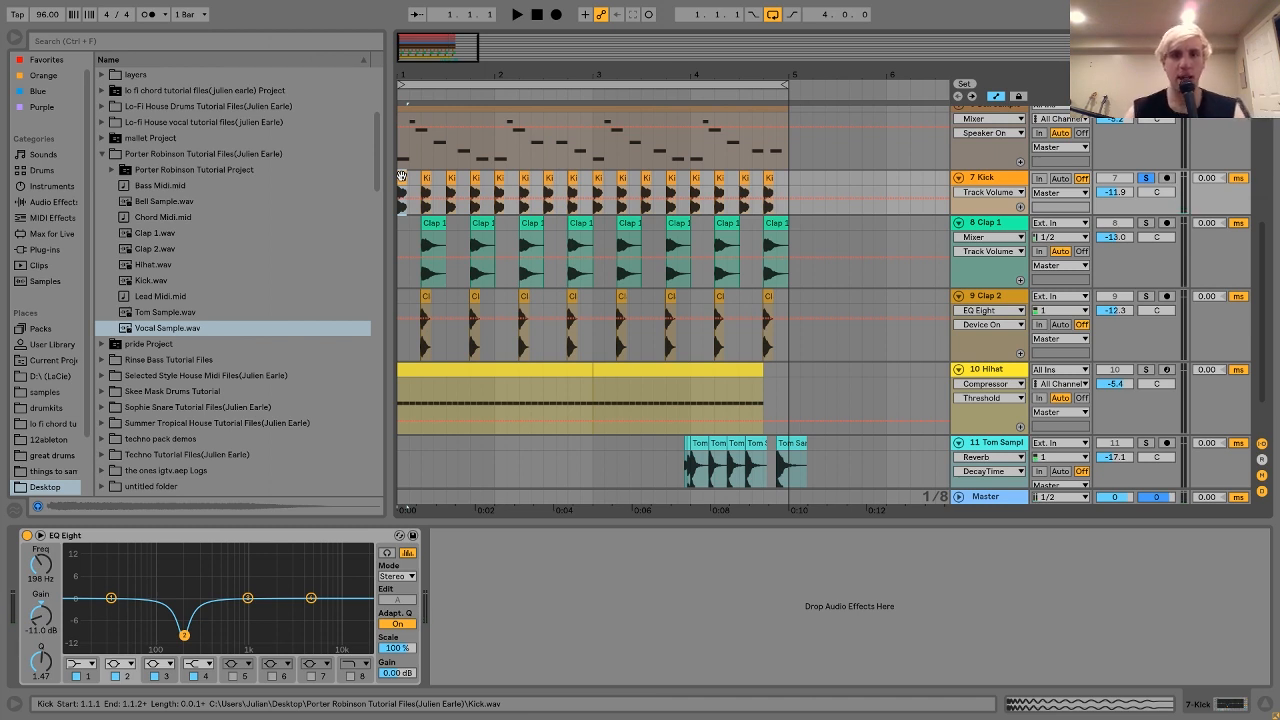
pyautogui.click(36, 169)
pyautogui.press('space')
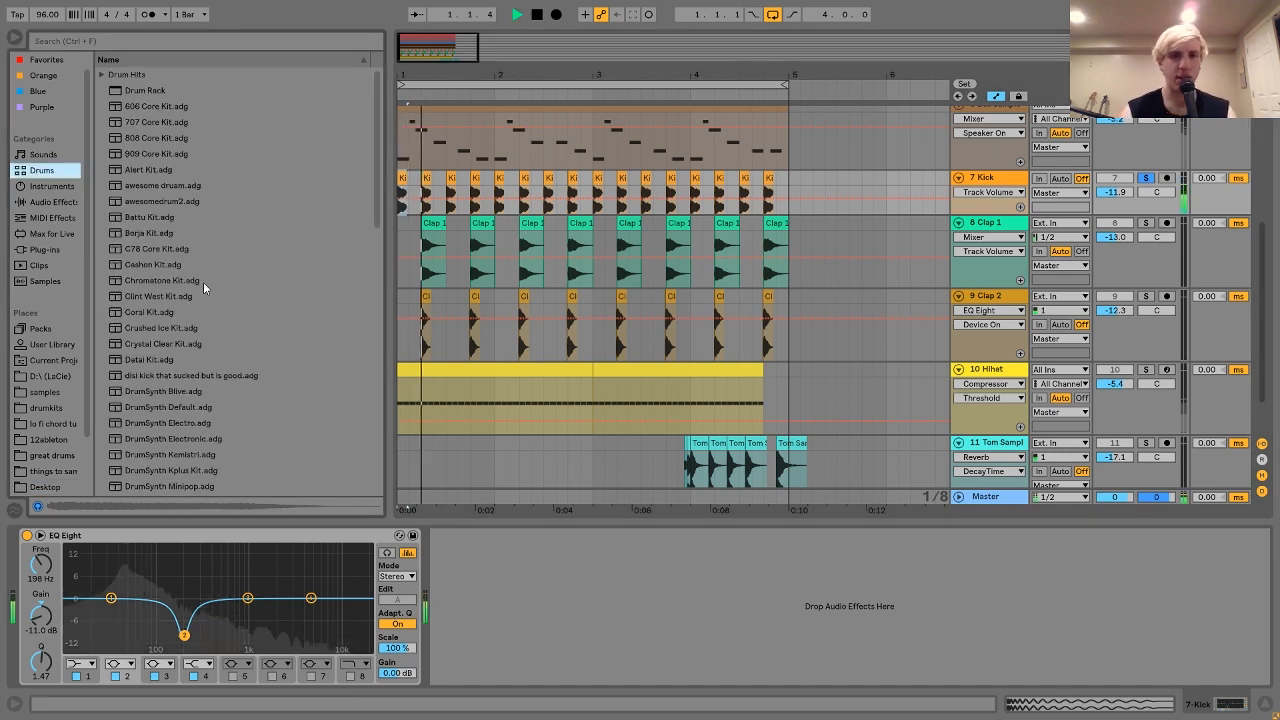
pyautogui.press('space')
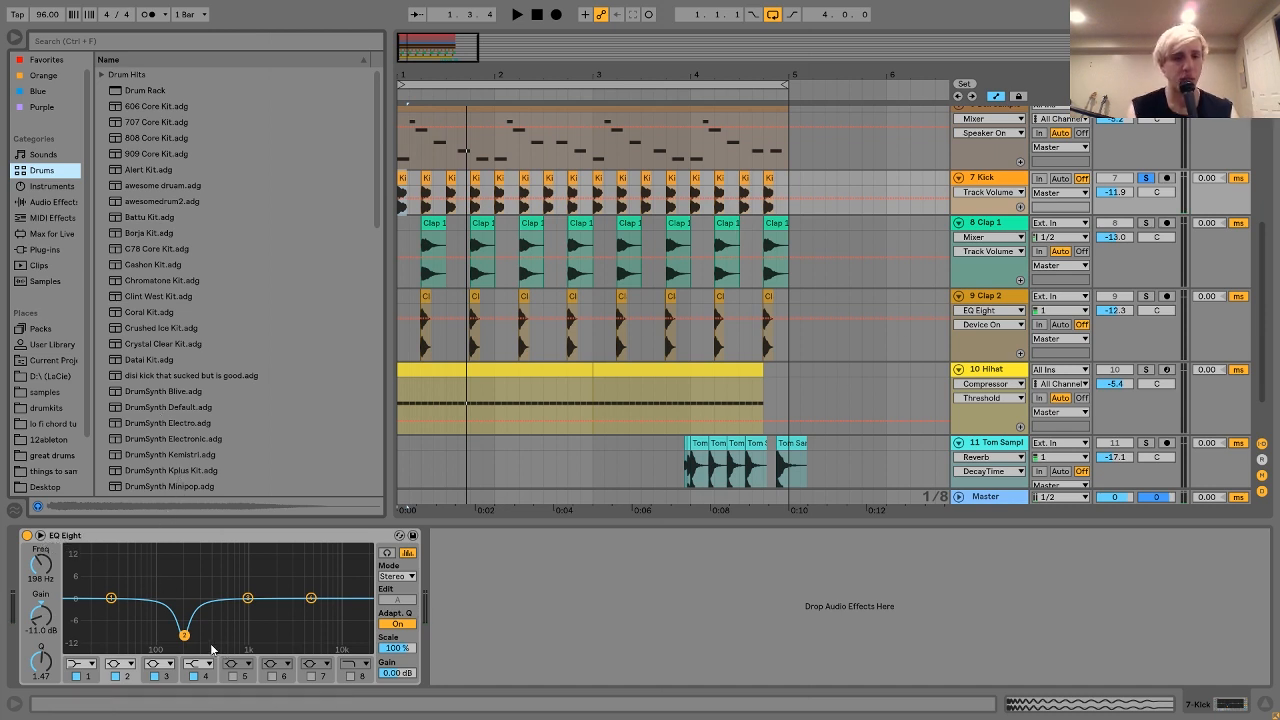
# Compare the kick with its EQ Eight bypassed and switched on while it plays
pyautogui.press('space')
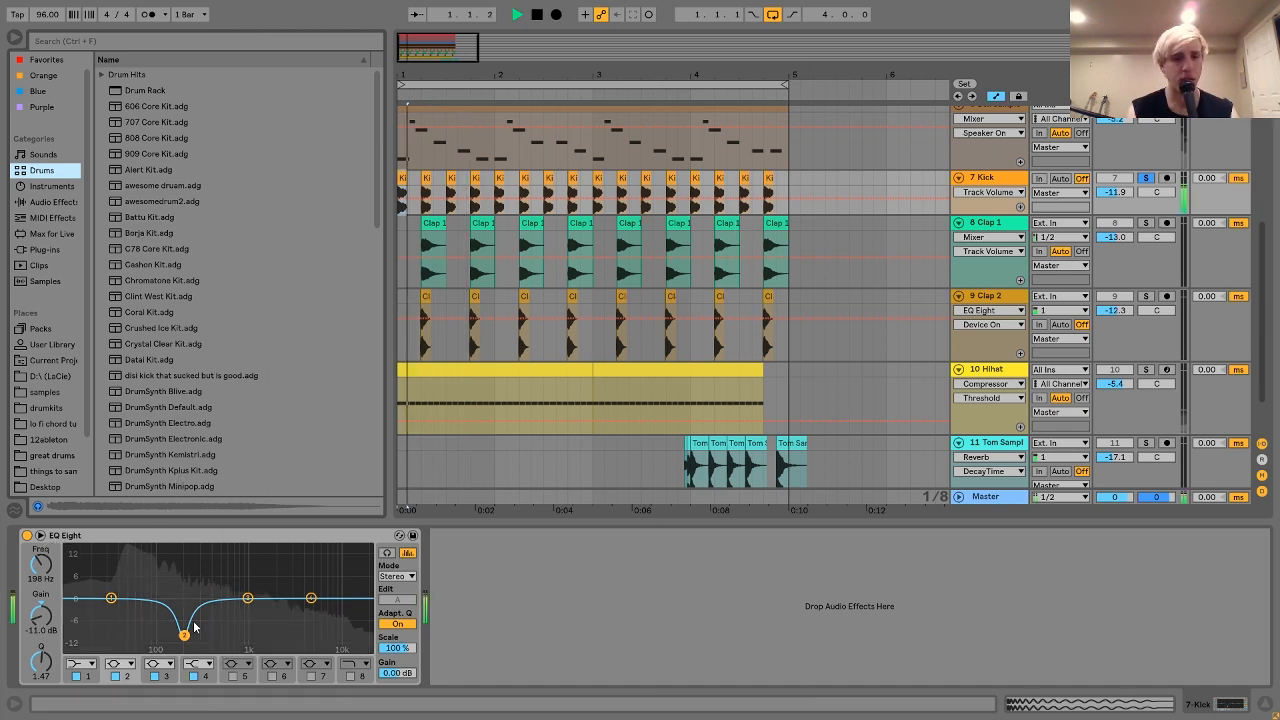
pyautogui.click(26, 535)
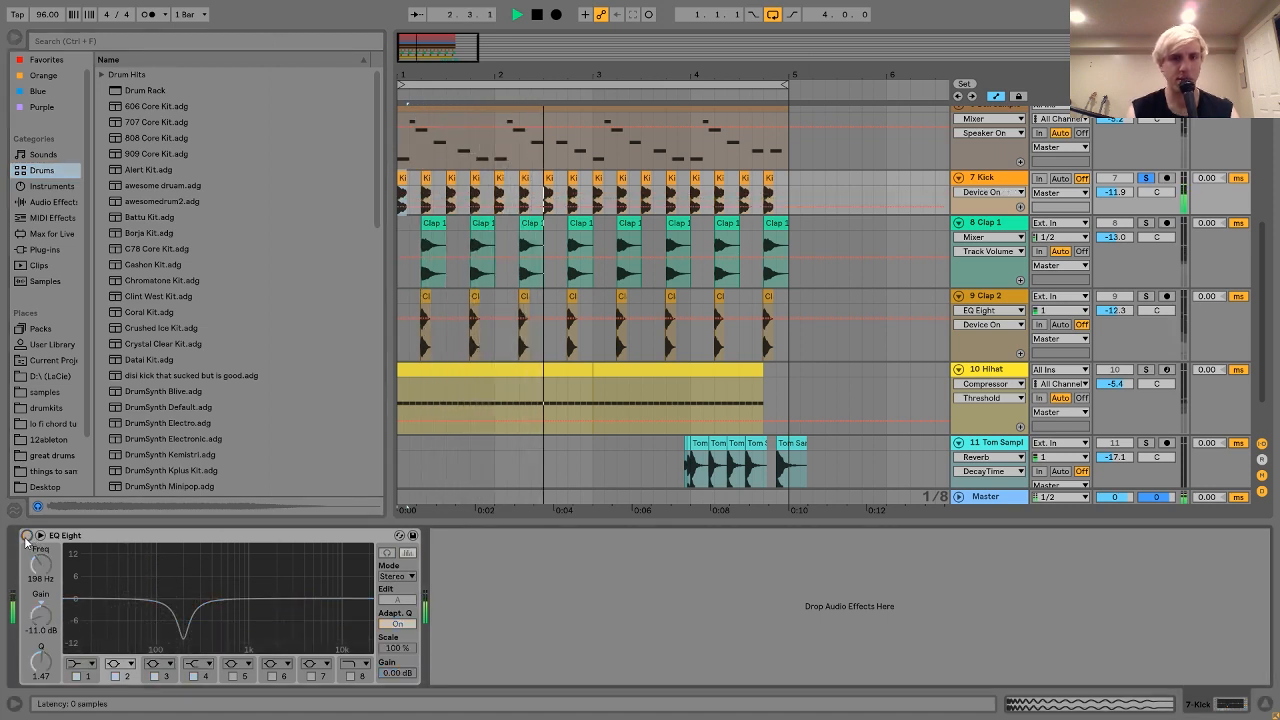
pyautogui.click(26, 535)
pyautogui.click(26, 535)
pyautogui.click(26, 535)
pyautogui.press('space')
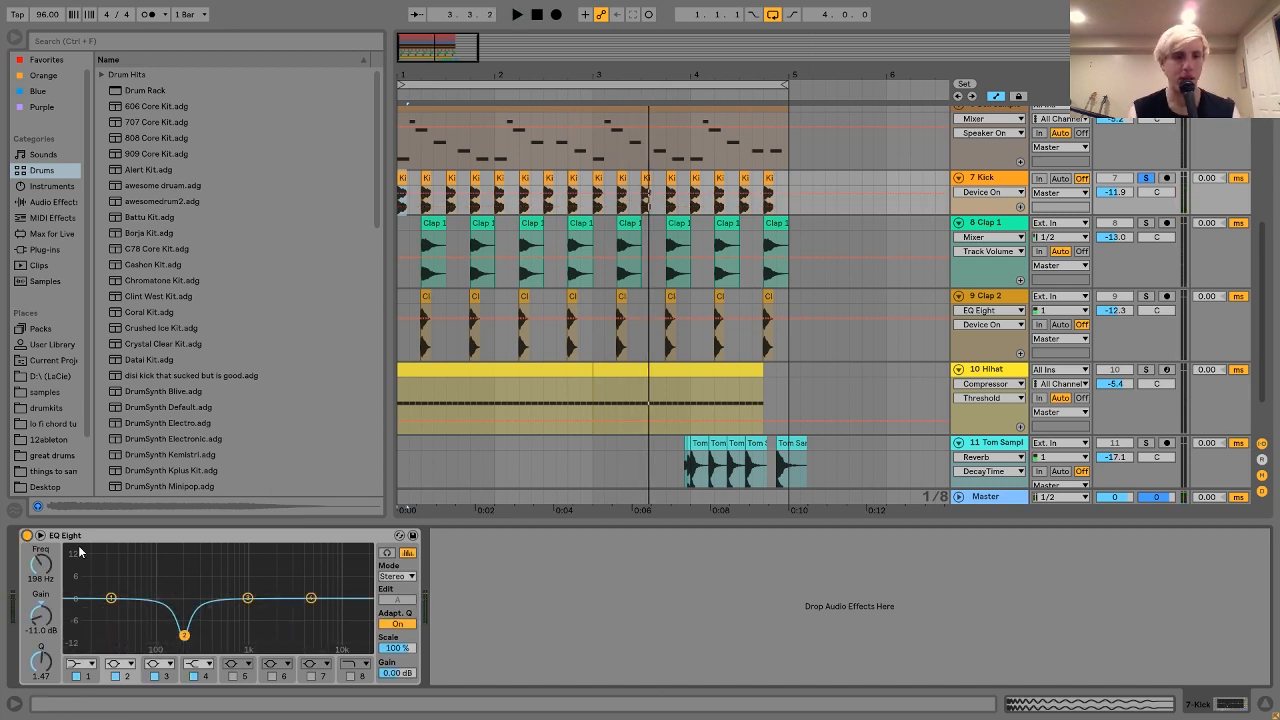
# Examine the Kick's EQ Eight curve in the expanded view, collapse it and briefly play the kick
pyautogui.click(40, 535)
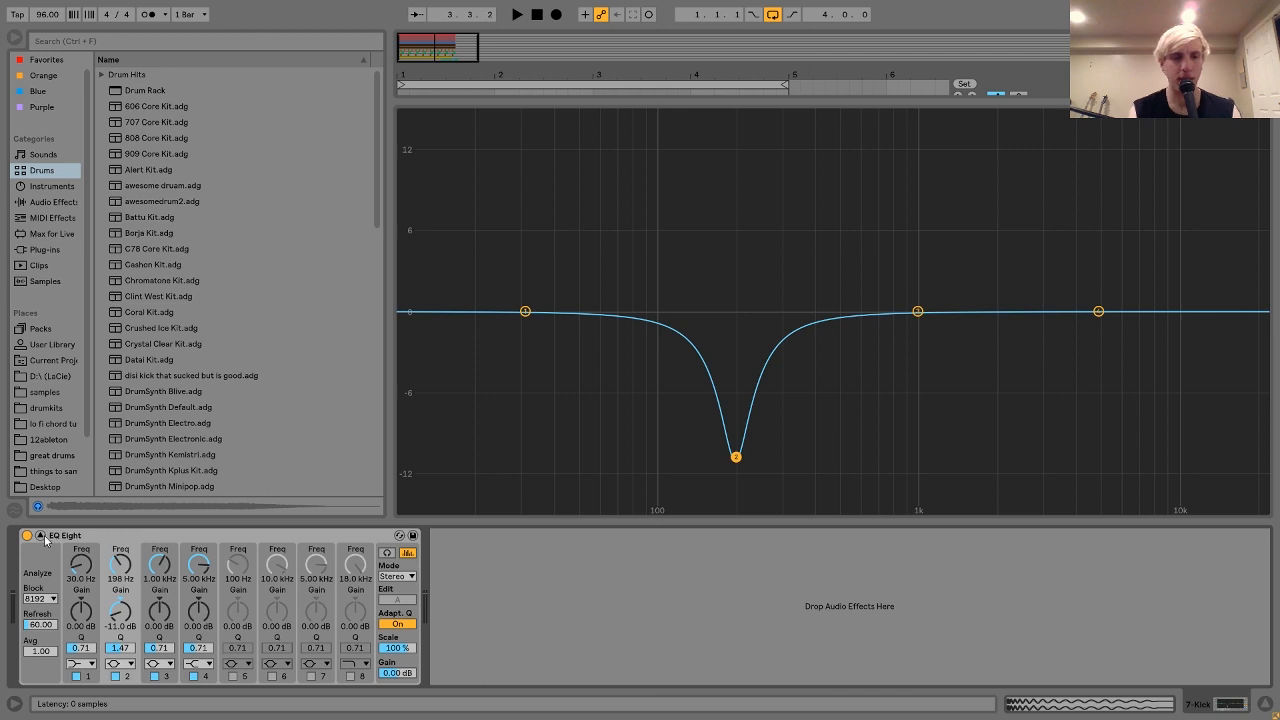
pyautogui.click(40, 535)
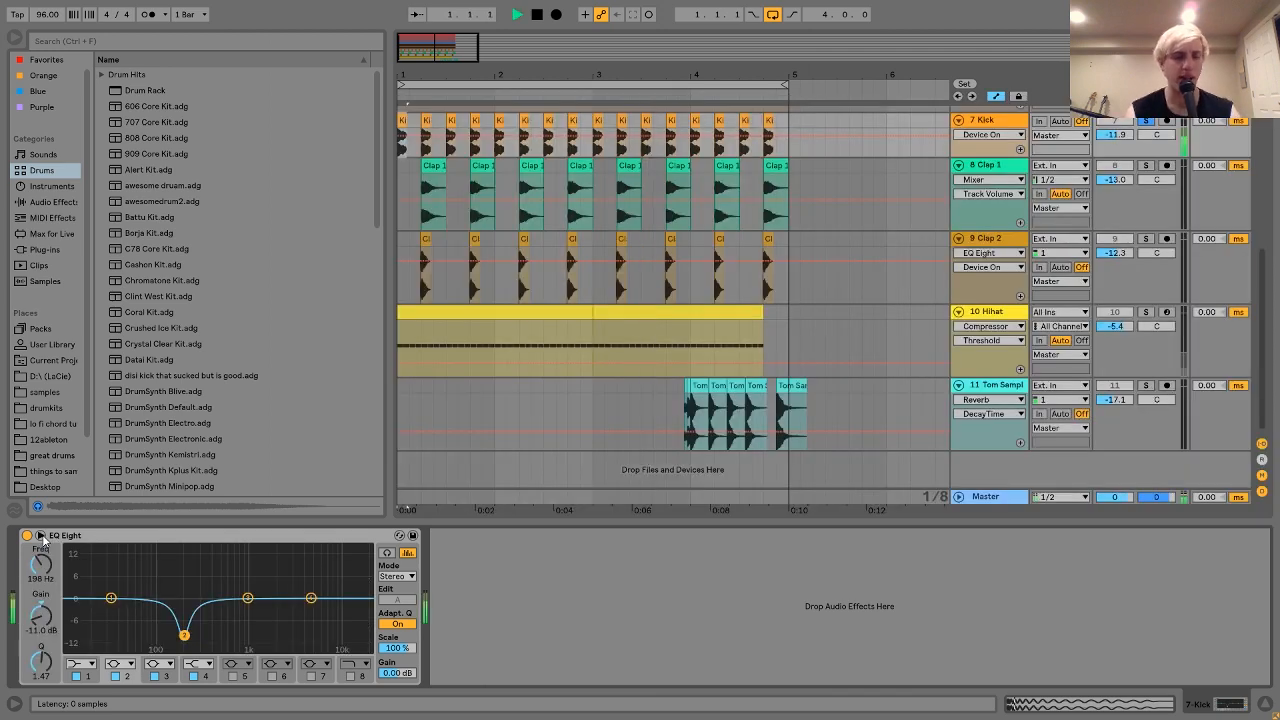
pyautogui.press('space')
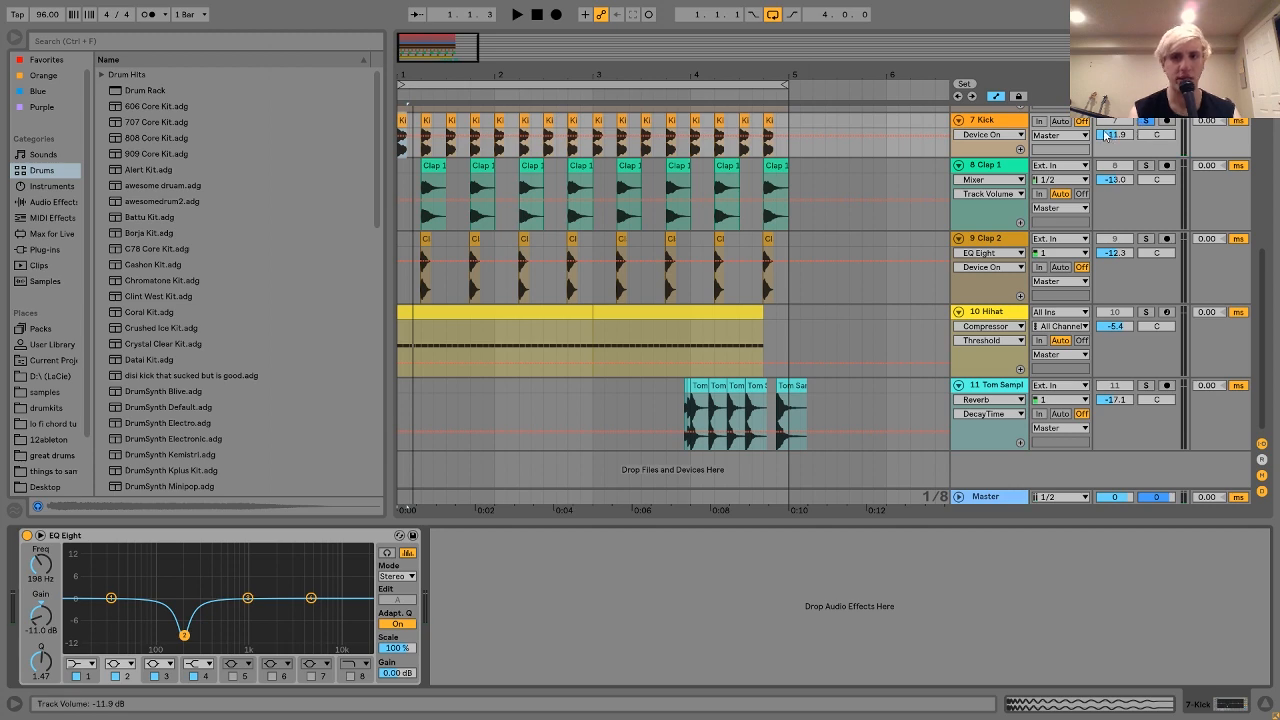
# Select the Clap 1 track, solo Clap 1 and Clap 2 alongside the Kick, and play them together
pyautogui.scroll(4, 880, 260)
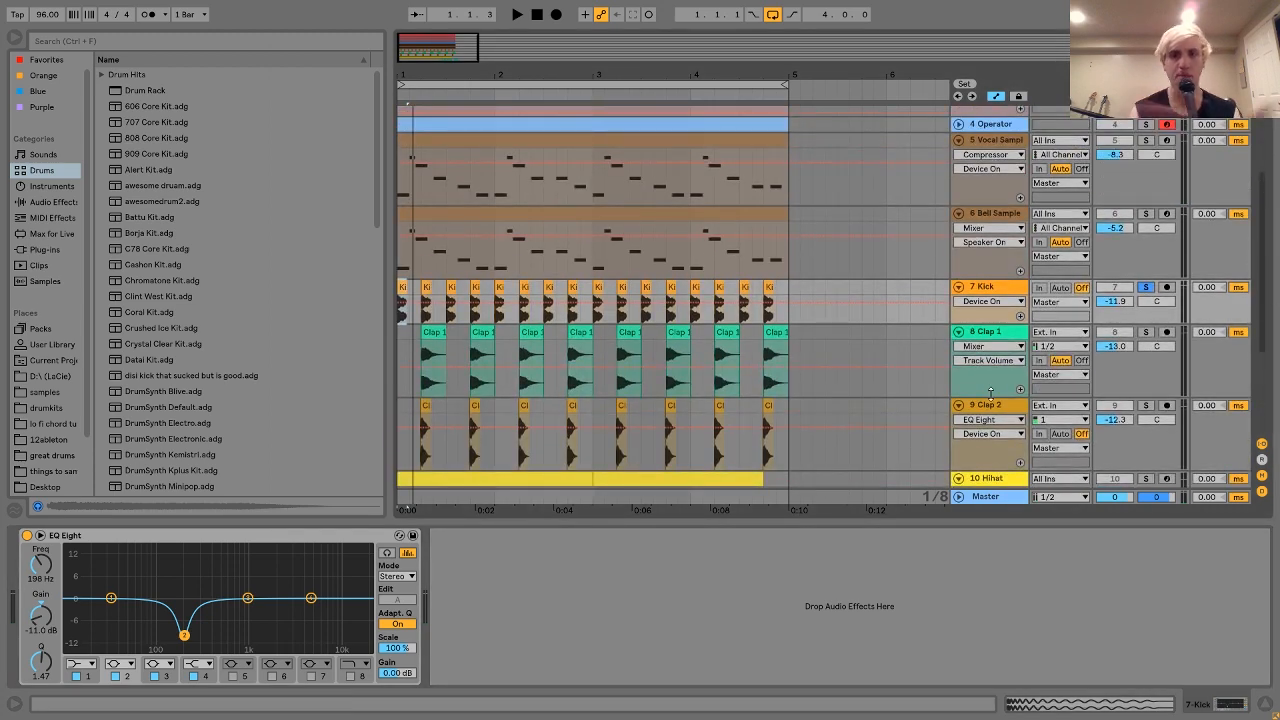
pyautogui.click(985, 332)
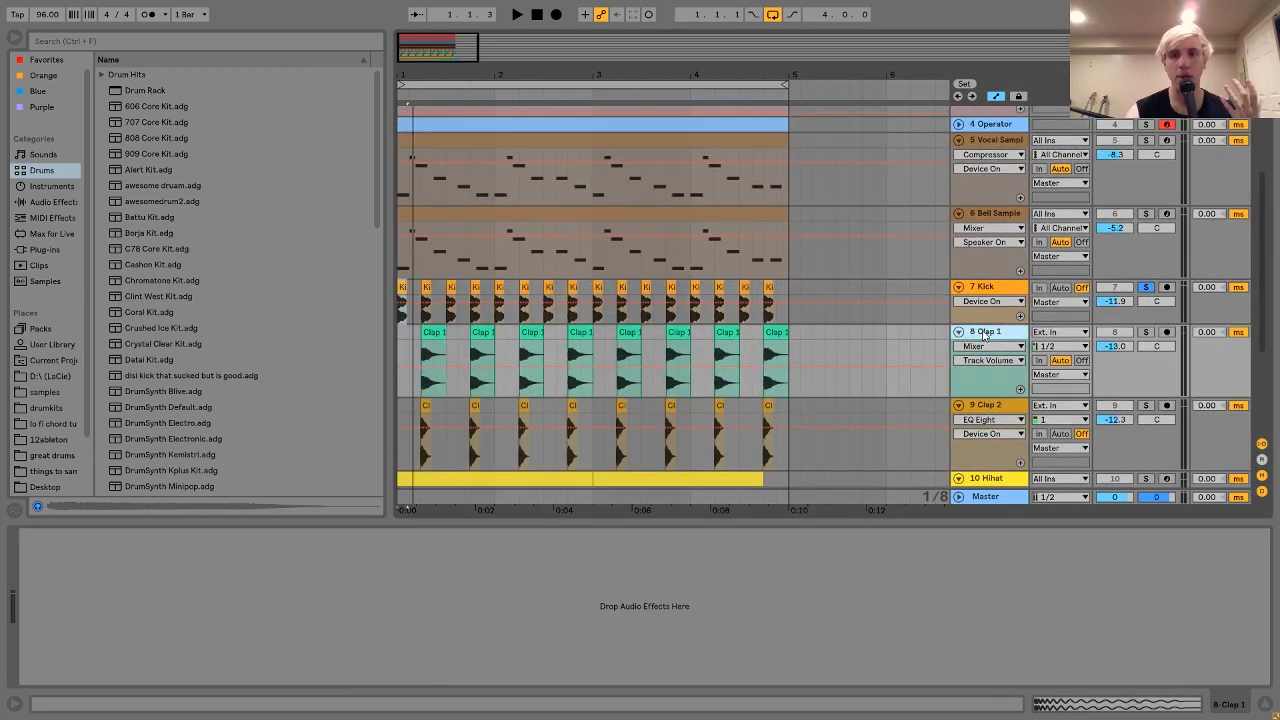
pyautogui.keyDown('ctrl'); pyautogui.click(1145, 406); pyautogui.keyUp('ctrl')
pyautogui.press('space')
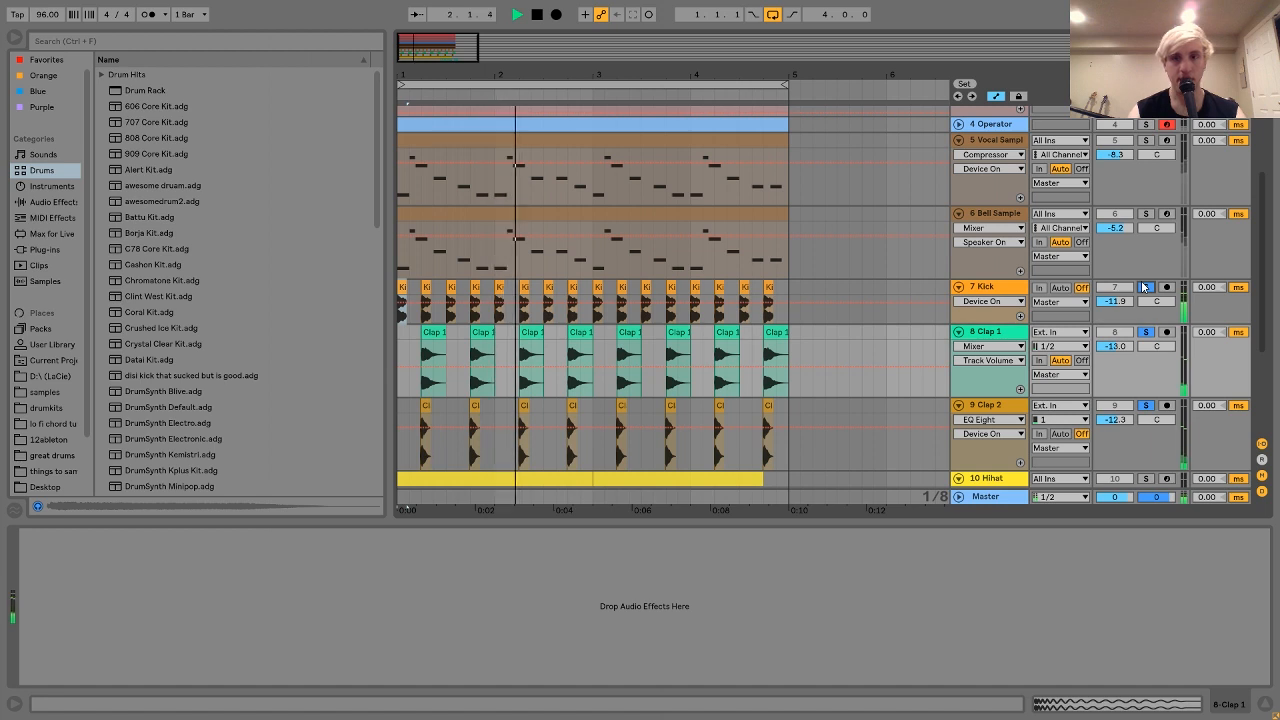
# Stop playback, solo only the Clap 1 track and play its first clip
pyautogui.press('space')
pyautogui.click(1147, 406)
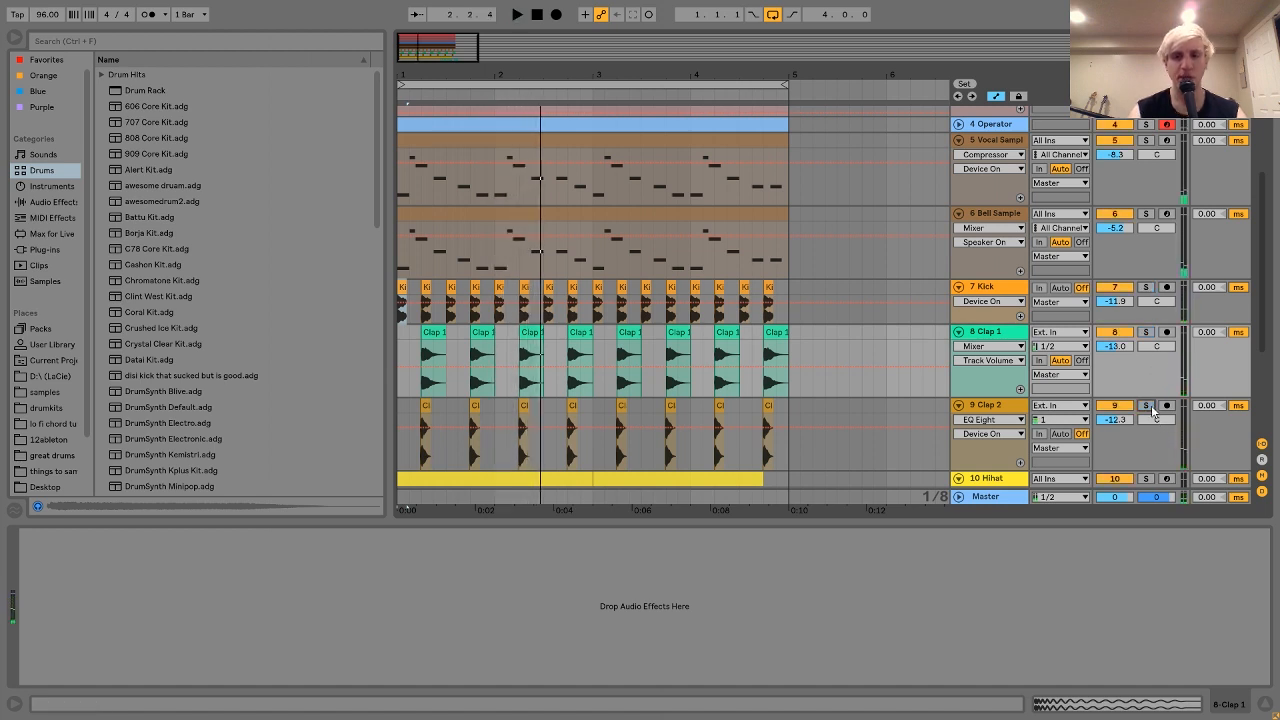
pyautogui.click(1146, 332)
pyautogui.click(430, 336)
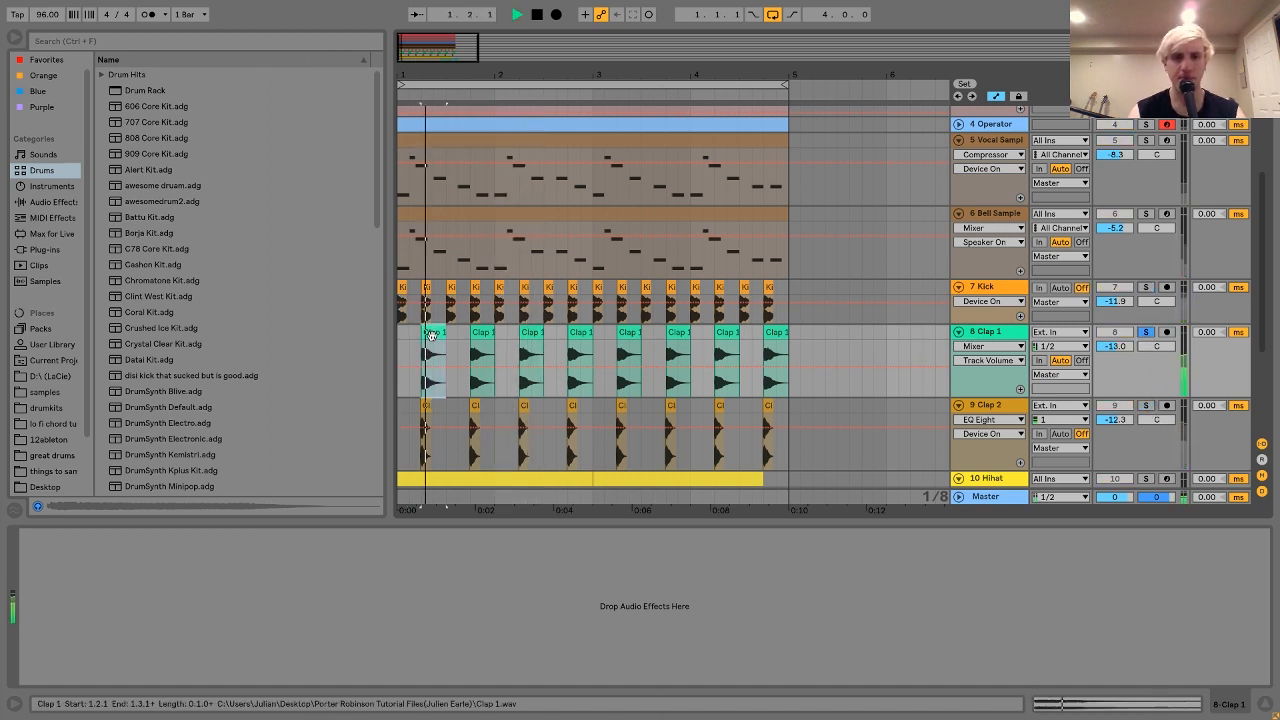
# Select the first Clap 2 clip, solo Clap 2 and play it alone
pyautogui.click(432, 418)
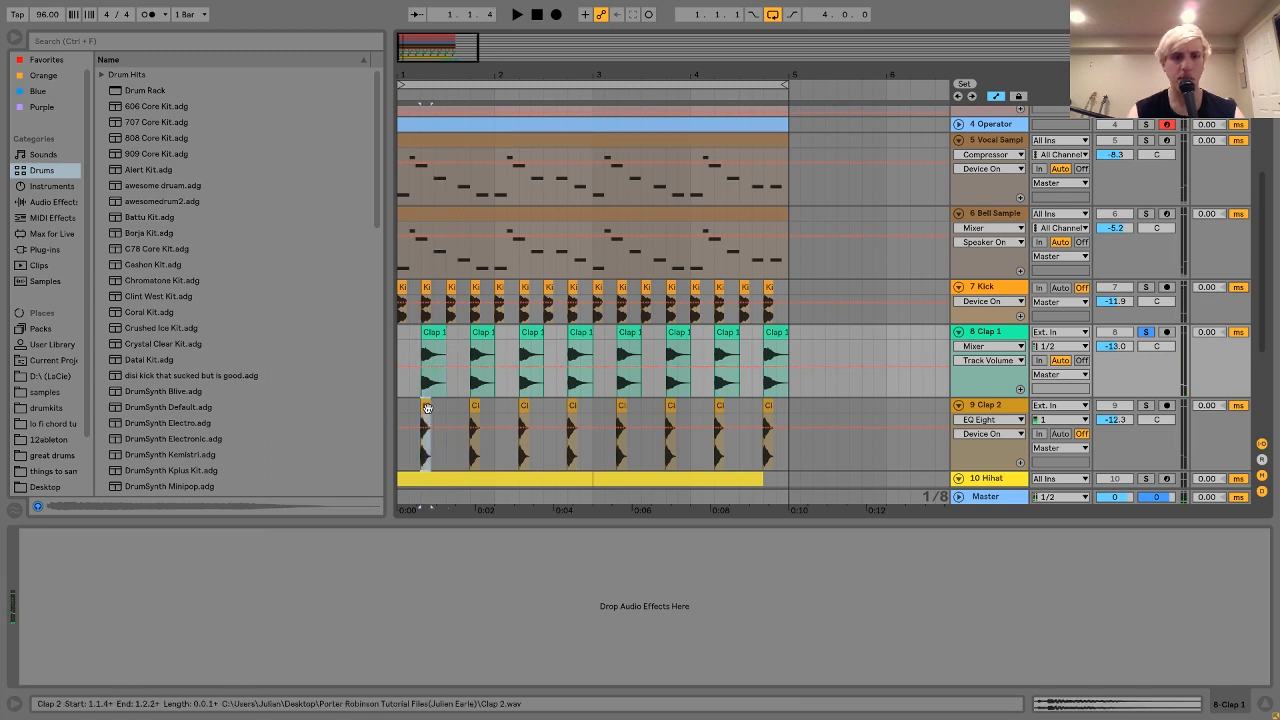
pyautogui.click(1146, 405)
pyautogui.press('space')
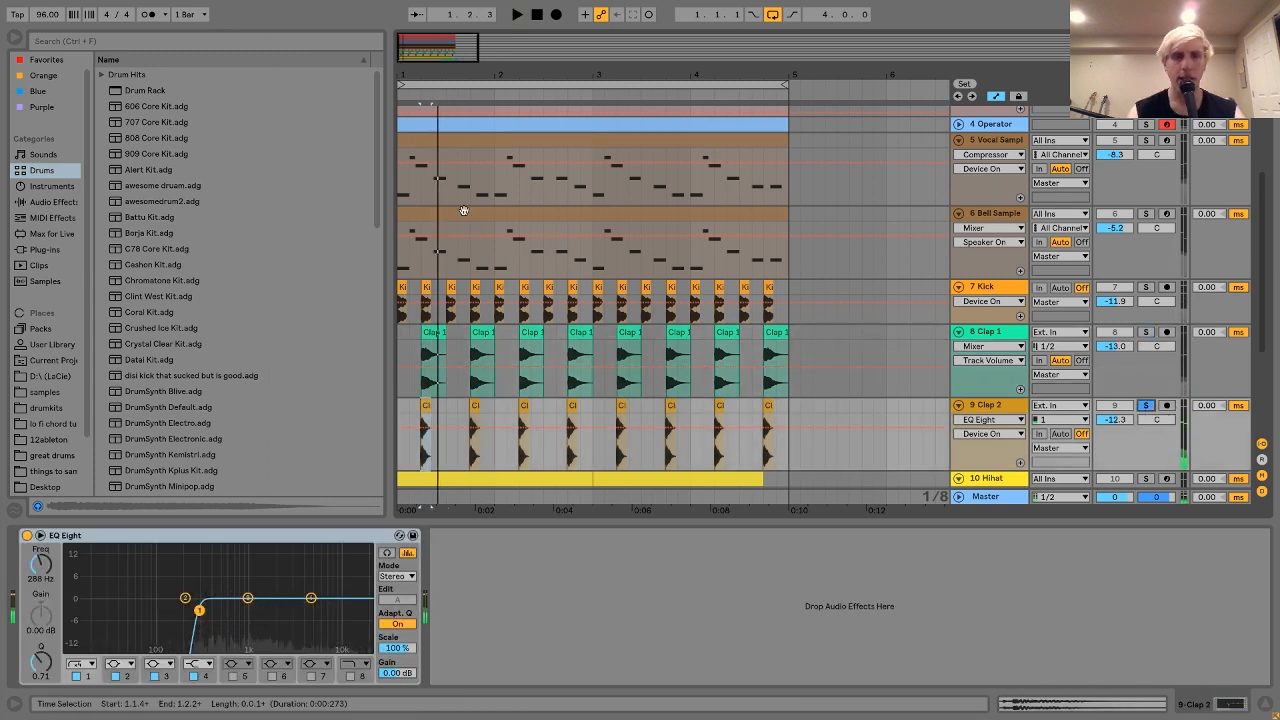
pyautogui.moveTo(412, 76); pyautogui.dragTo(415, 150)
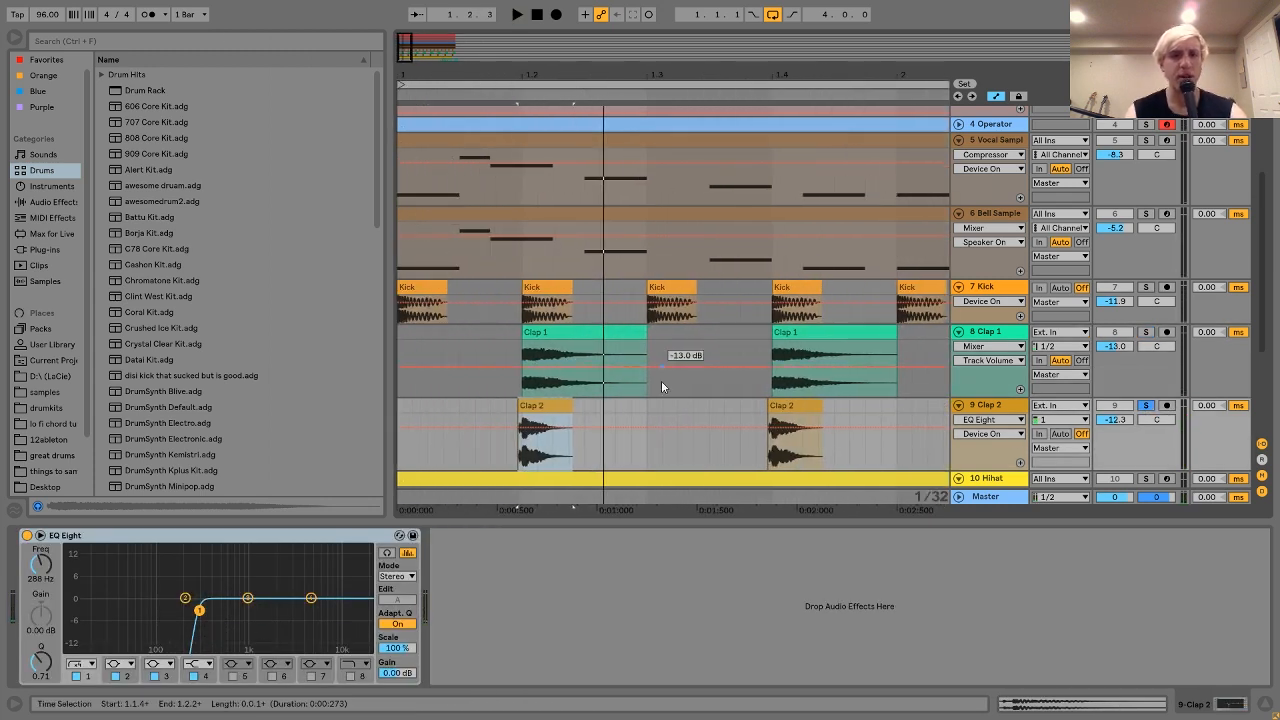
# Return to the first Clap 1 clip, solo its track and play it, inspecting its waveform and track
pyautogui.click(576, 336)
pyautogui.click(1146, 332)
pyautogui.click(958, 331)
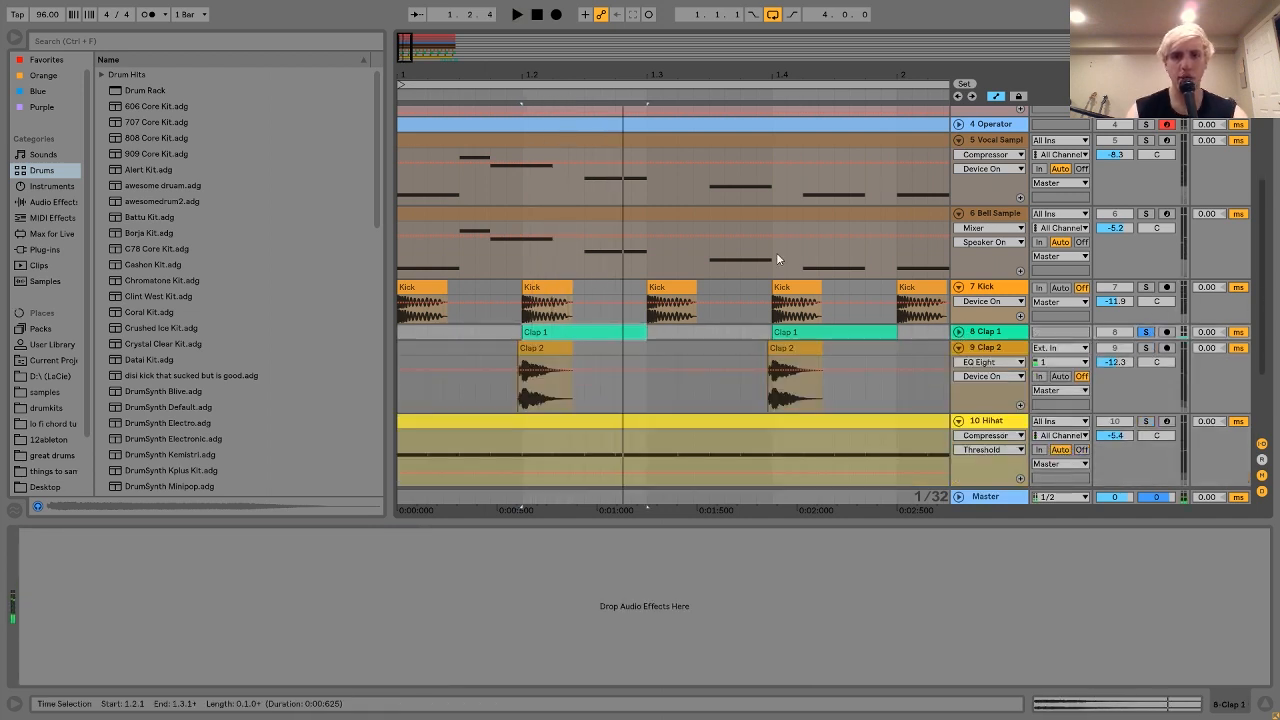
pyautogui.click(958, 331)
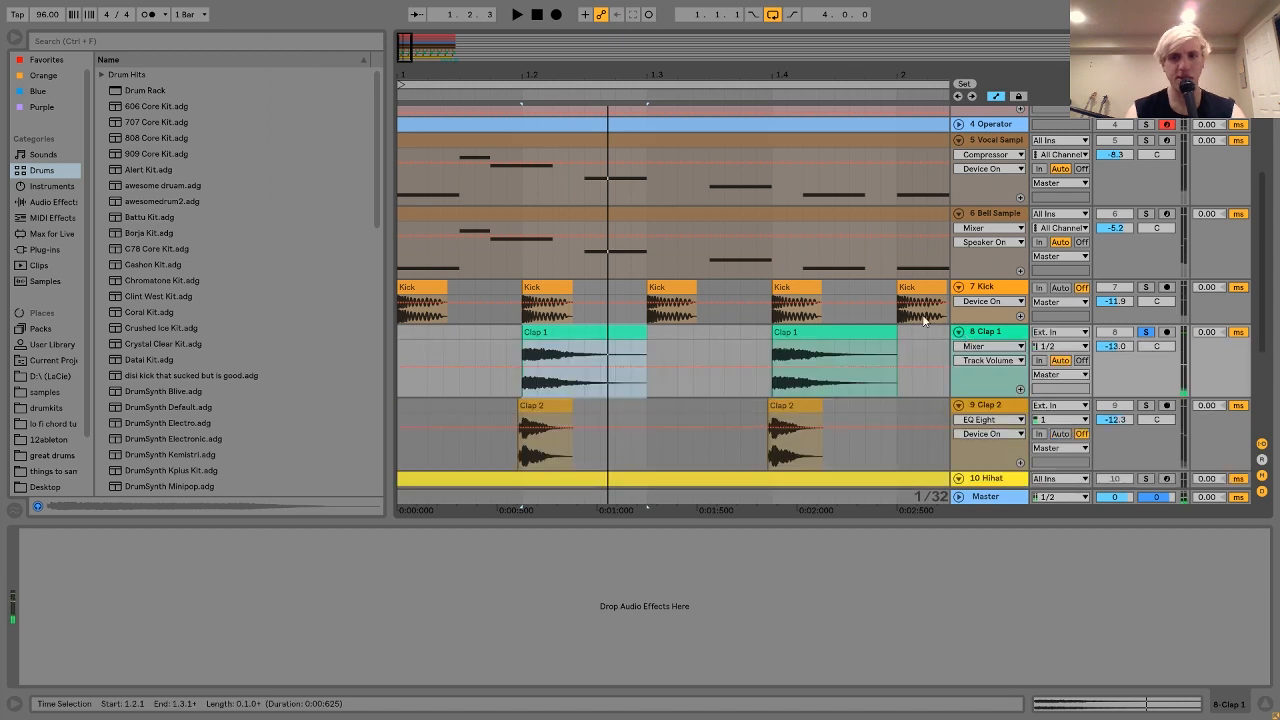
pyautogui.click(988, 334)
pyautogui.press('space')
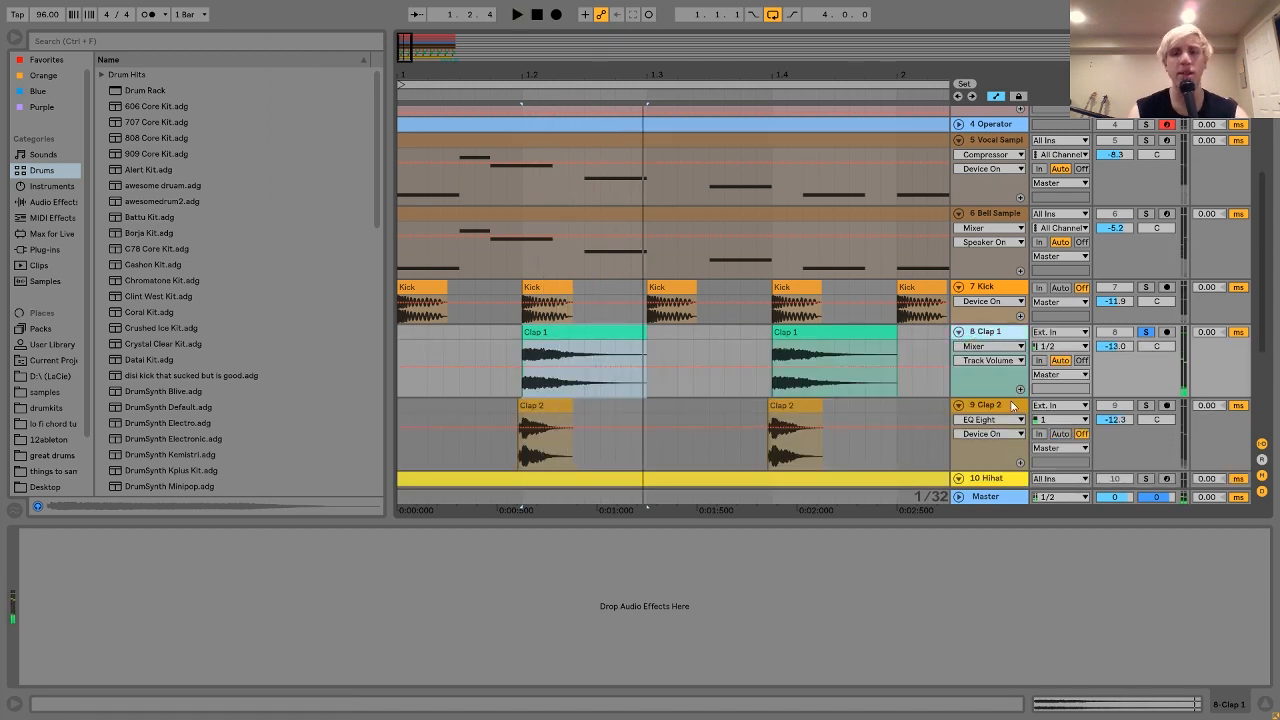
# Select the Clap 2 track, solo it and play from its first clip
pyautogui.click(994, 406)
pyautogui.click(1150, 406)
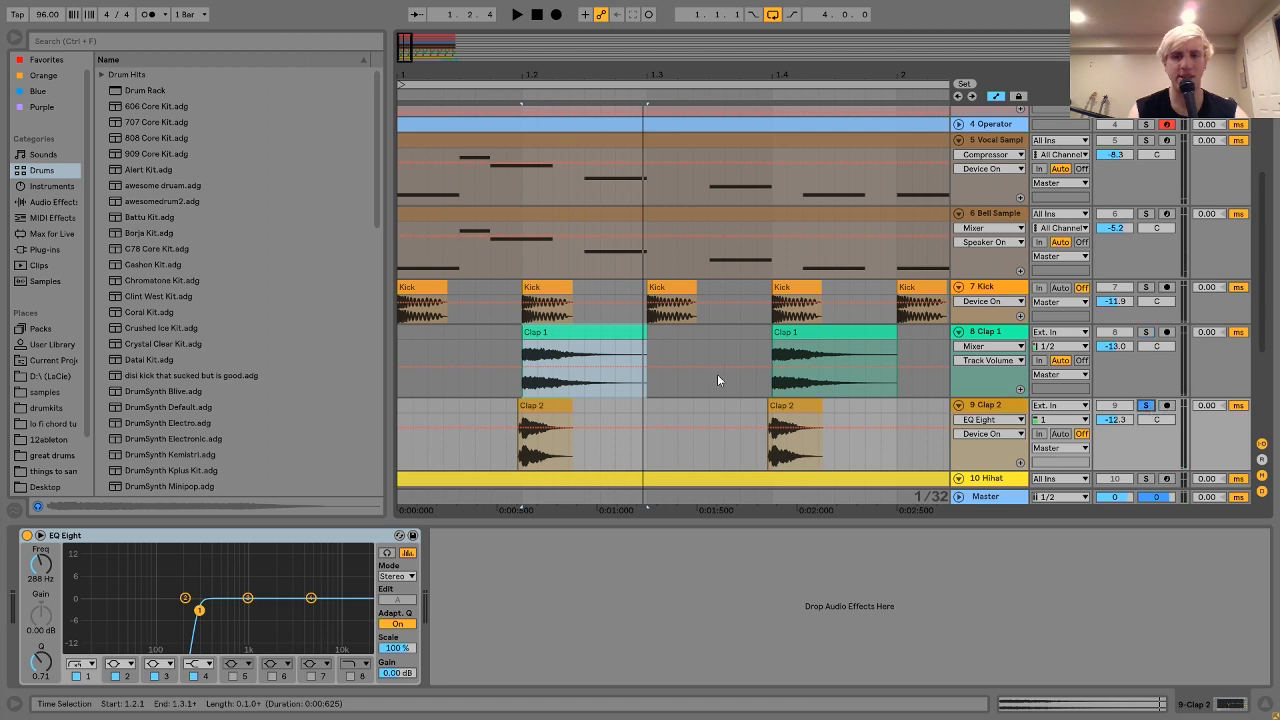
pyautogui.click(535, 408)
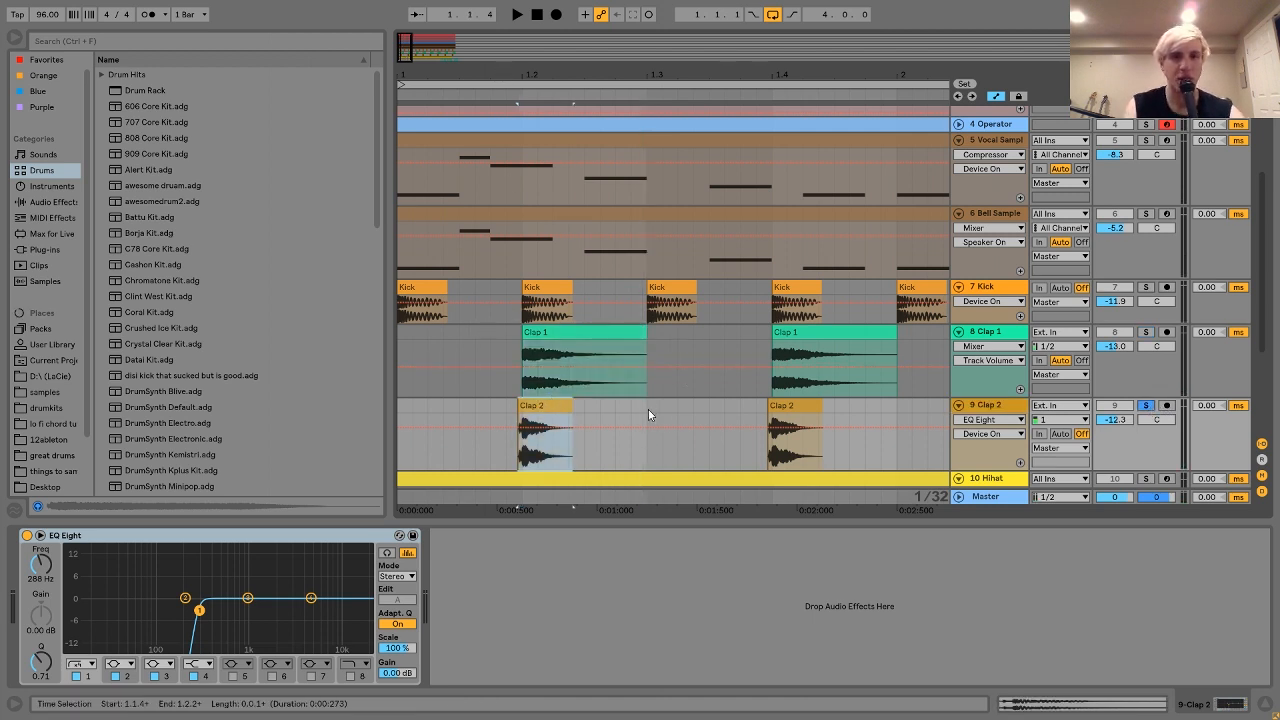
pyautogui.press('space')
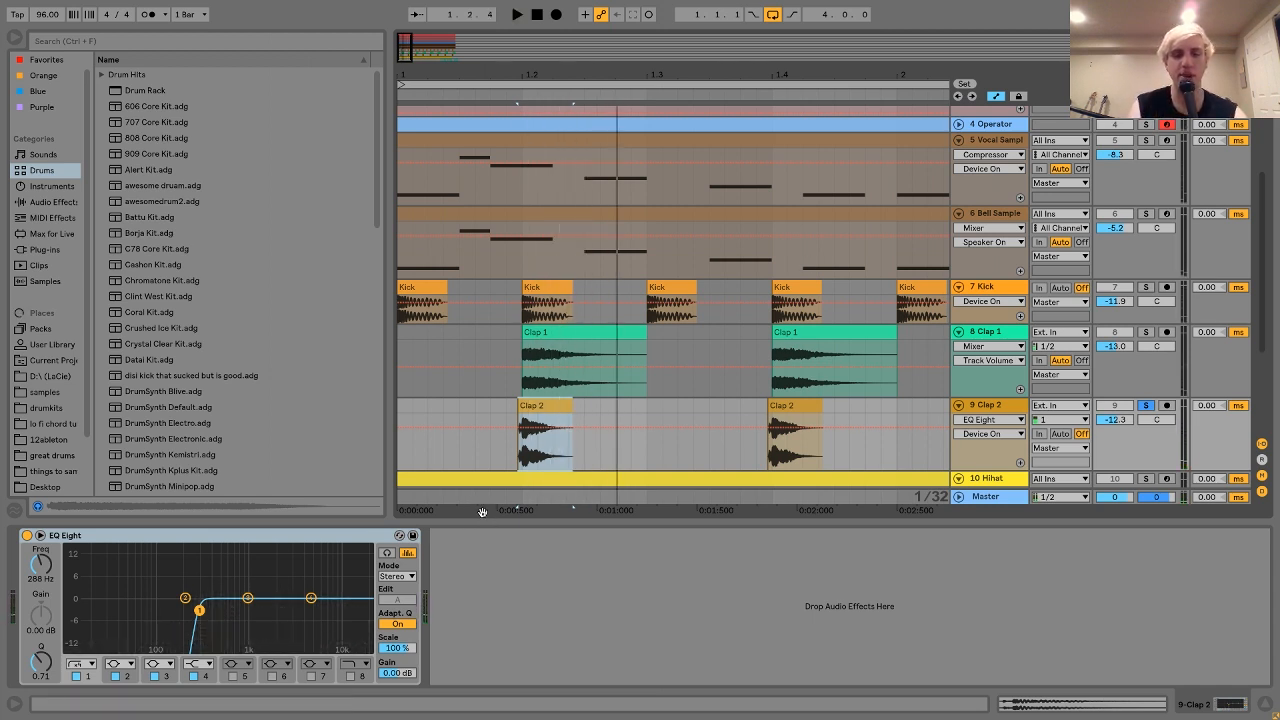
# Solo Clap 1 together with Clap 2 and examine closely how their first clips line up in time
pyautogui.keyDown('ctrl'); pyautogui.click(1147, 332); pyautogui.keyUp('ctrl')
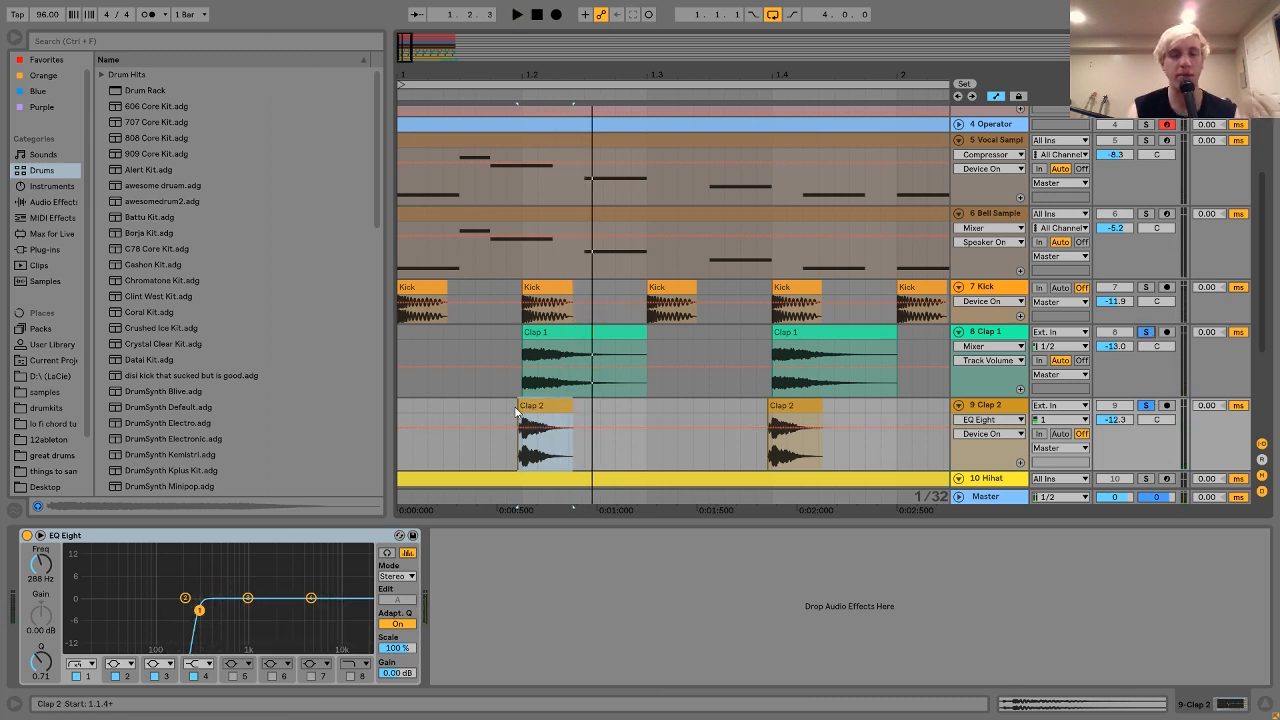
pyautogui.moveTo(510, 99); pyautogui.dragTo(428, 320)
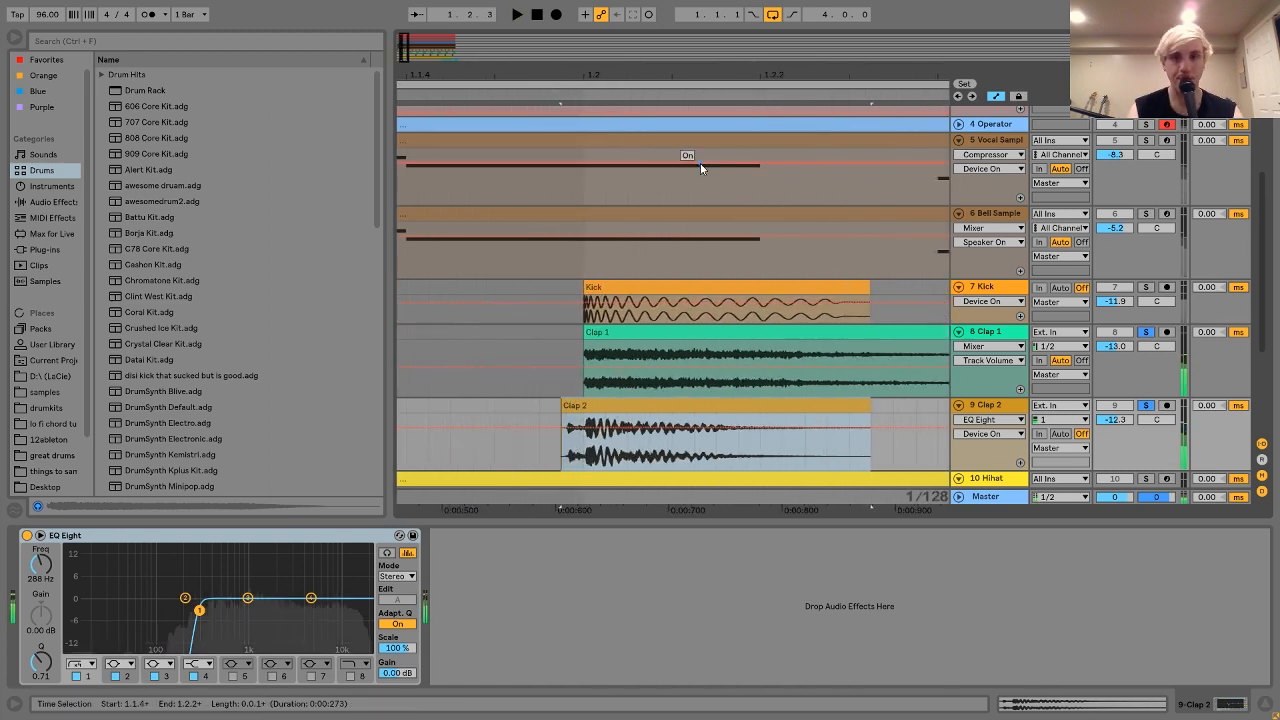
pyautogui.moveTo(608, 82); pyautogui.dragTo(608, 70)
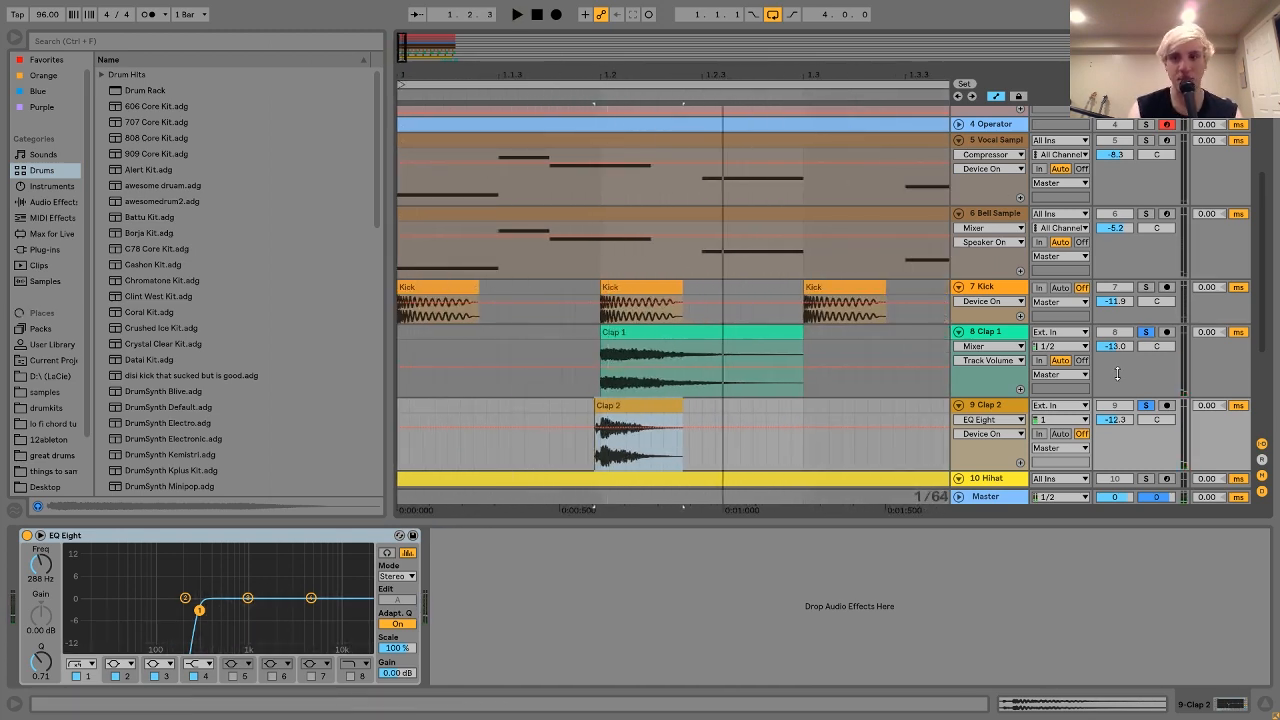
# Solo Clap 2 alone and compare its sound with EQ Eight bypassed and switched on
pyautogui.click(1145, 334)
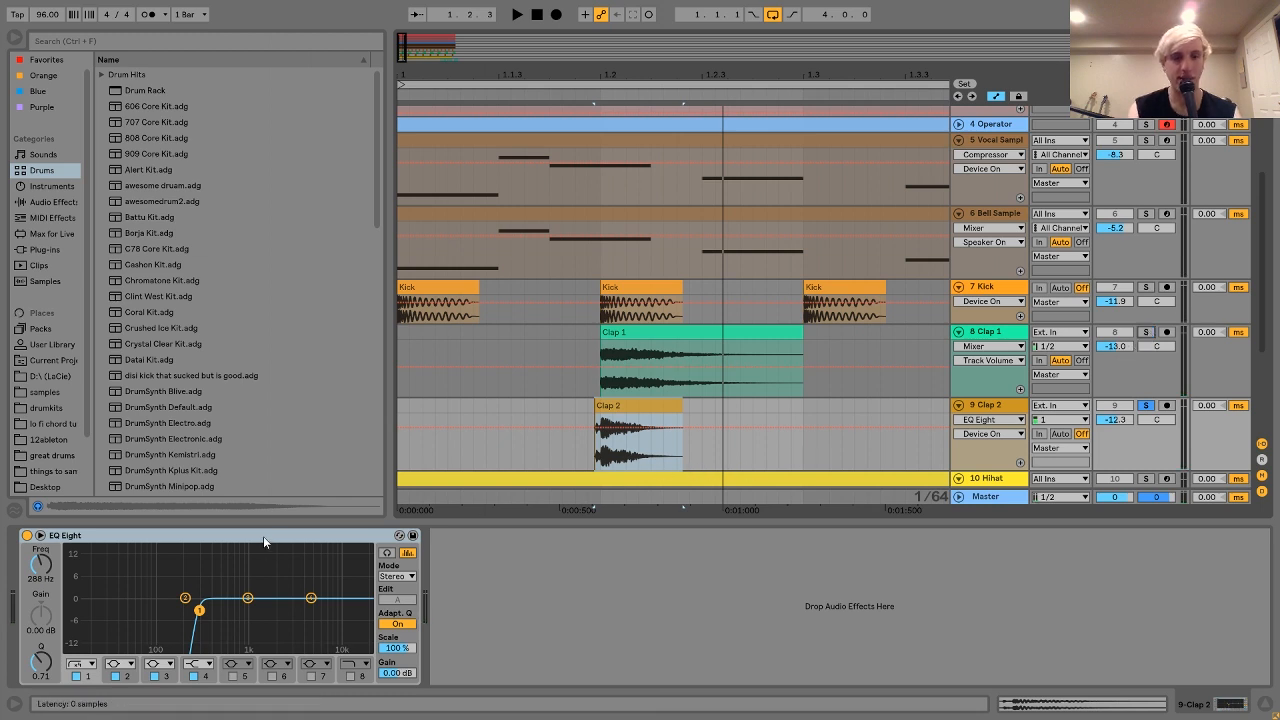
pyautogui.press('space')
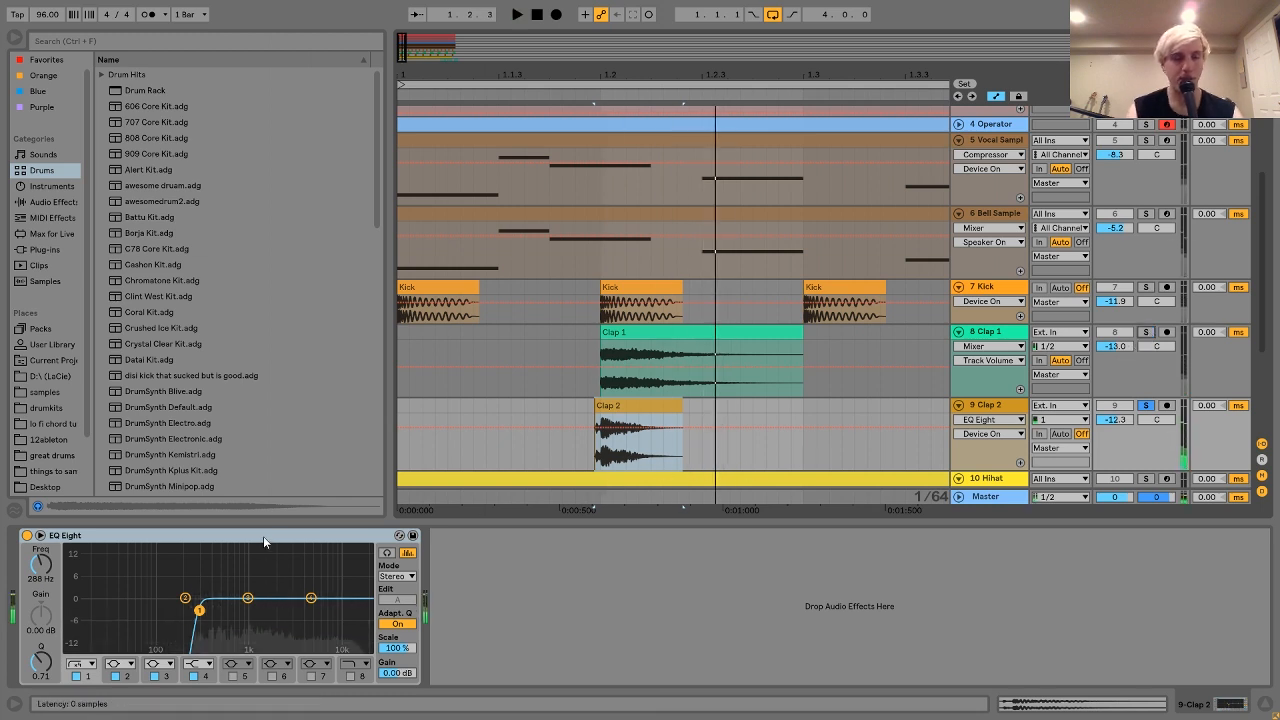
pyautogui.click(26, 535)
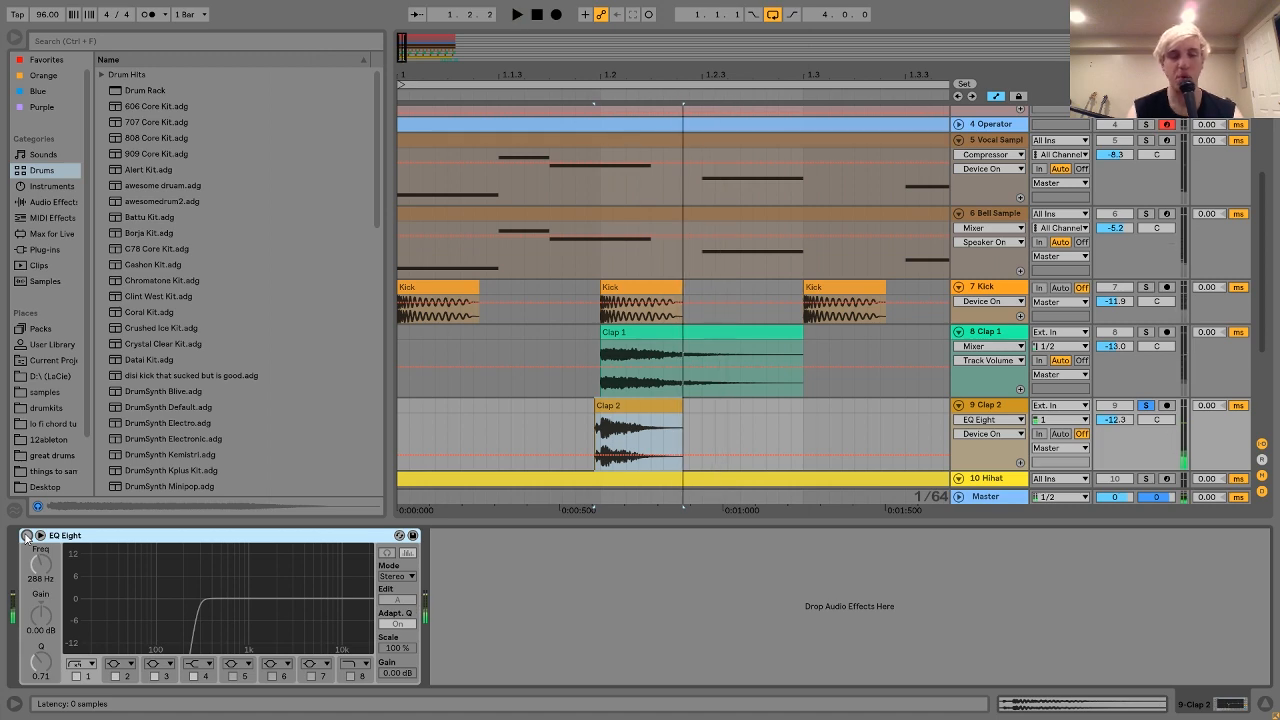
pyautogui.click(26, 535)
# Add Clap 1 to the soloed Clap 2 and play both claps from 1.1.3
pyautogui.scroll(5, 796, 310)
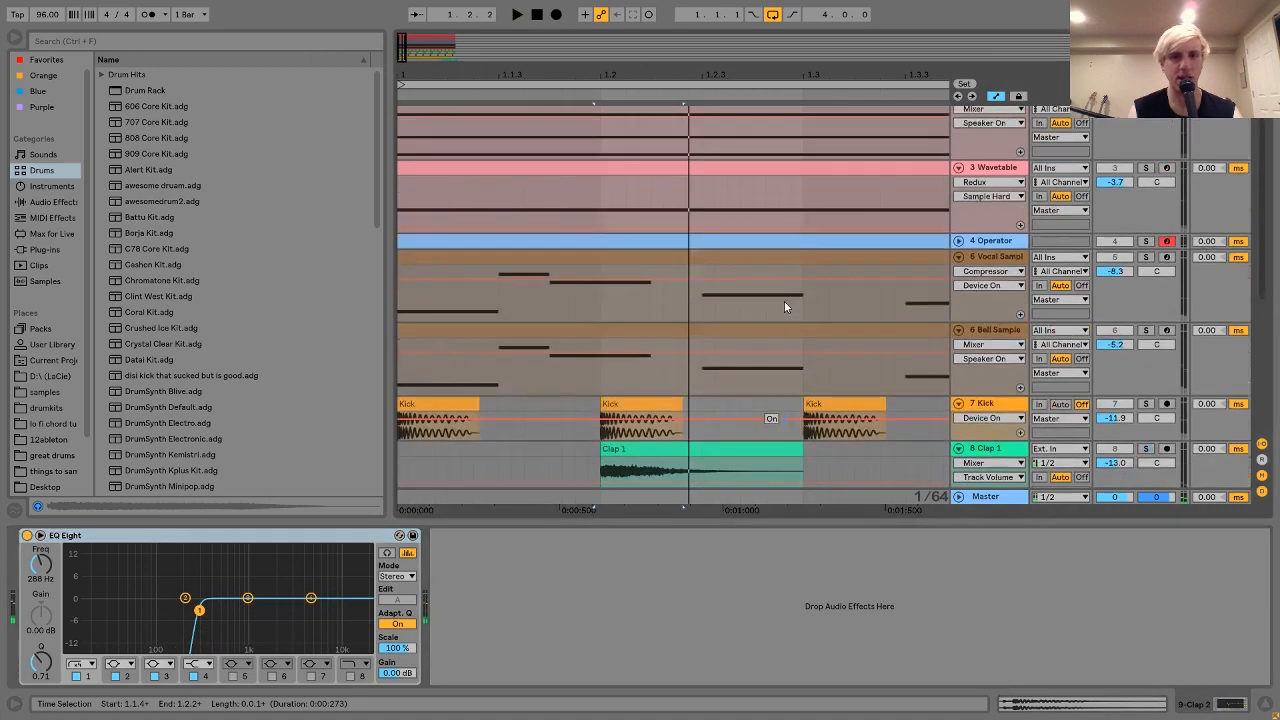
pyautogui.press('-')
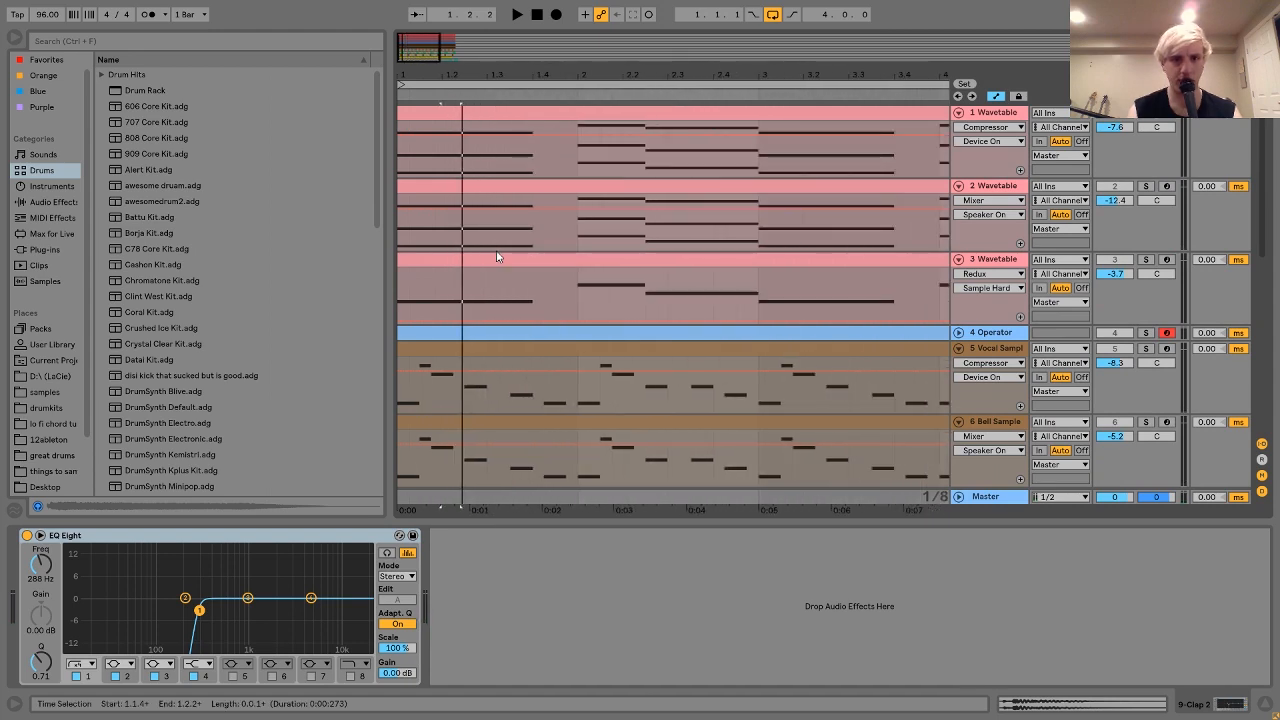
pyautogui.scroll(-6, 496, 257)
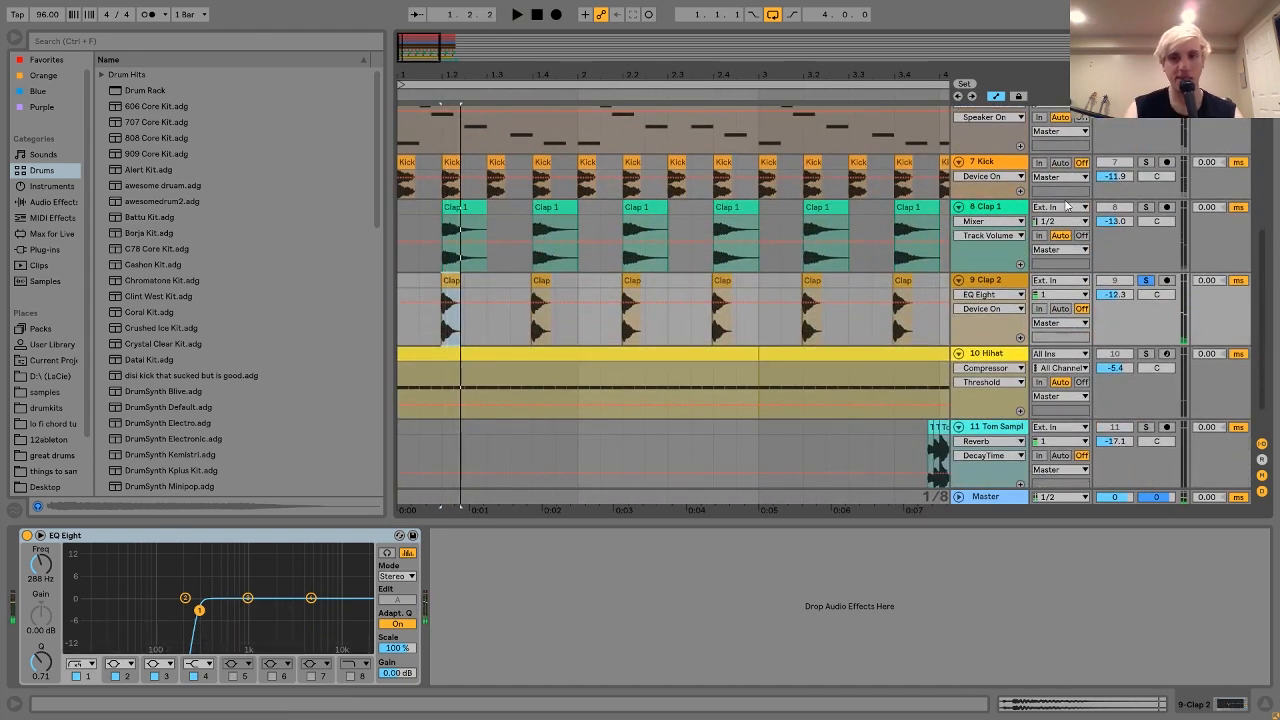
pyautogui.click(1146, 207)
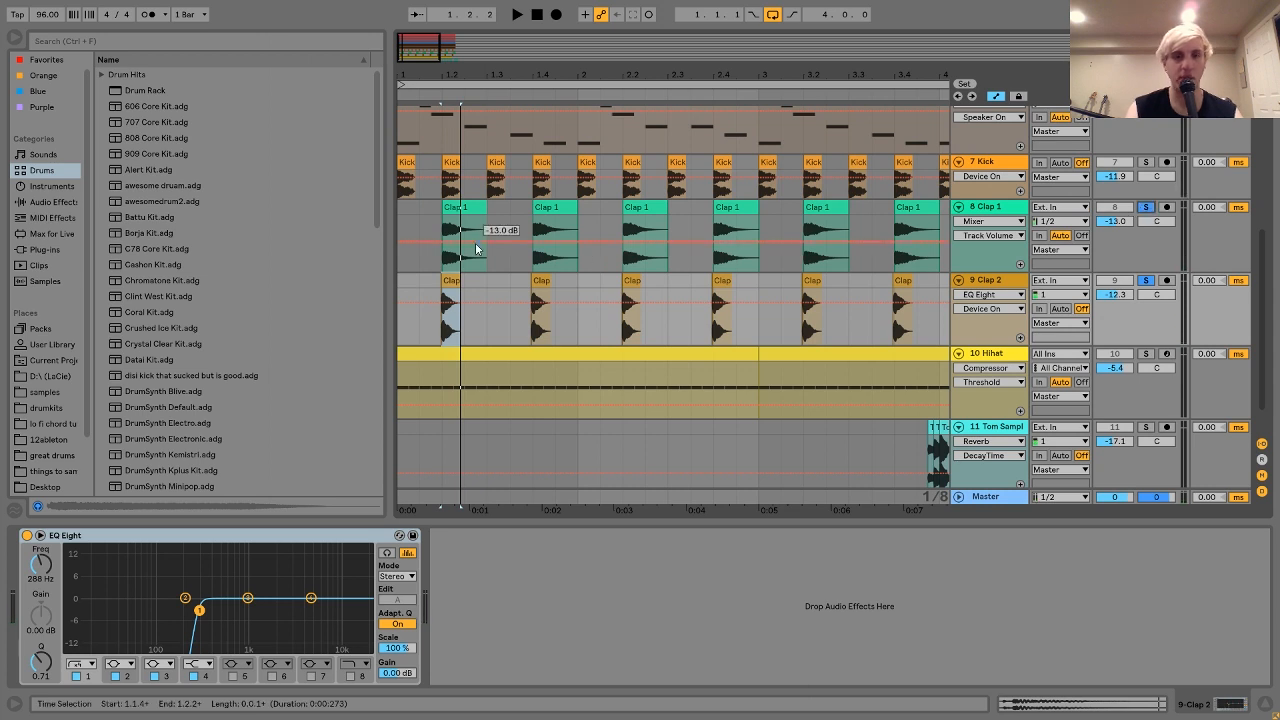
pyautogui.click(419, 216)
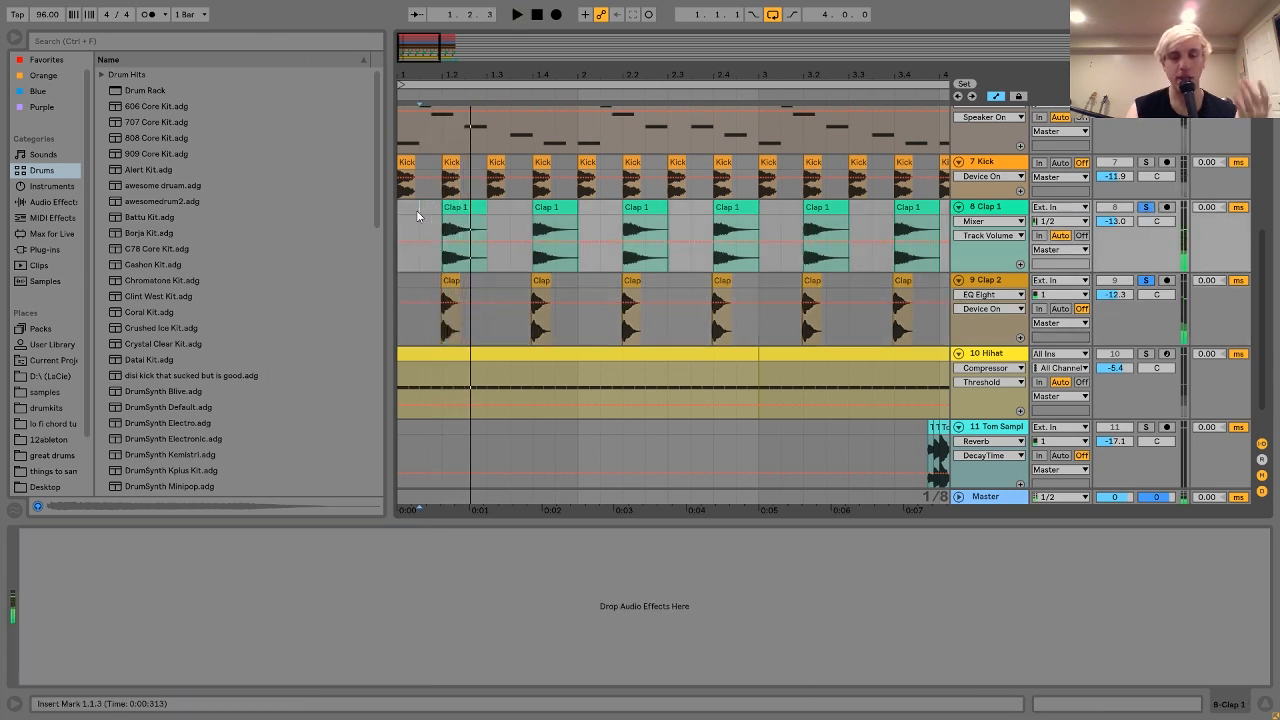
# Select the first Hihat clip, solo the Hihat track and play it with its sampler and sidechained Compressor shown
pyautogui.moveTo(530, 77); pyautogui.dragTo(530, 30)
pyautogui.click(531, 354)
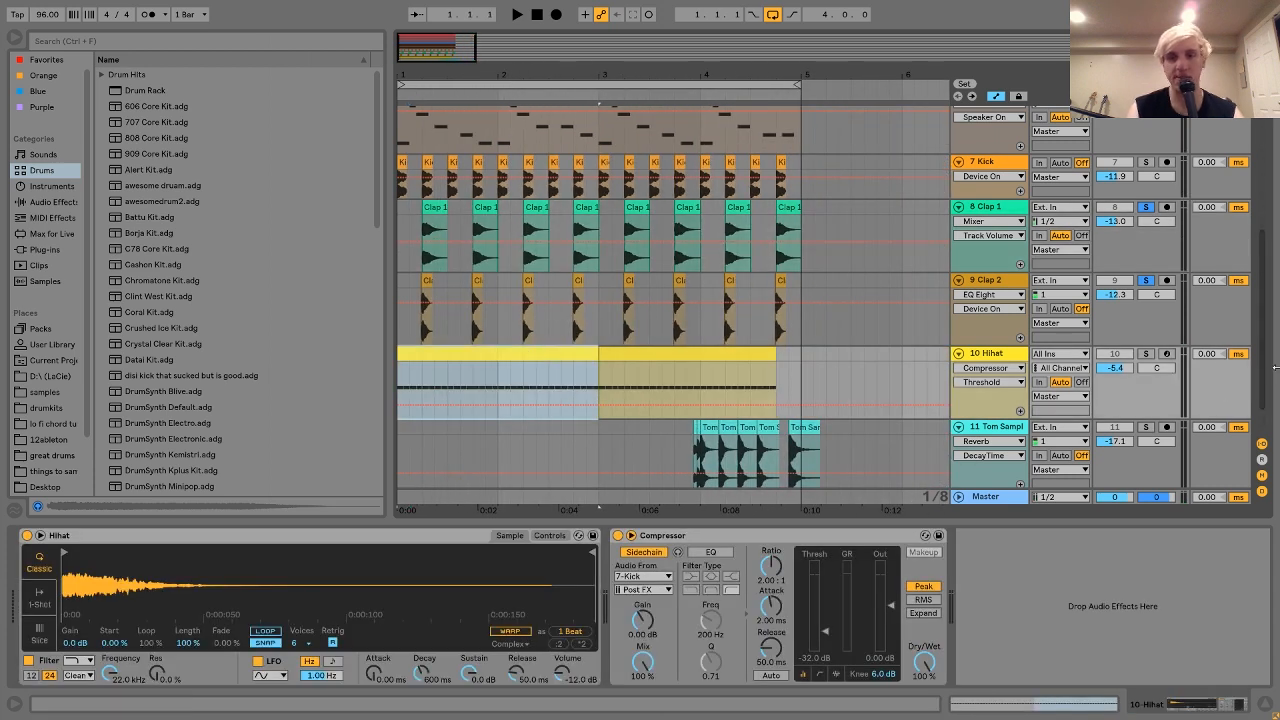
pyautogui.click(1146, 354)
pyautogui.press('space')
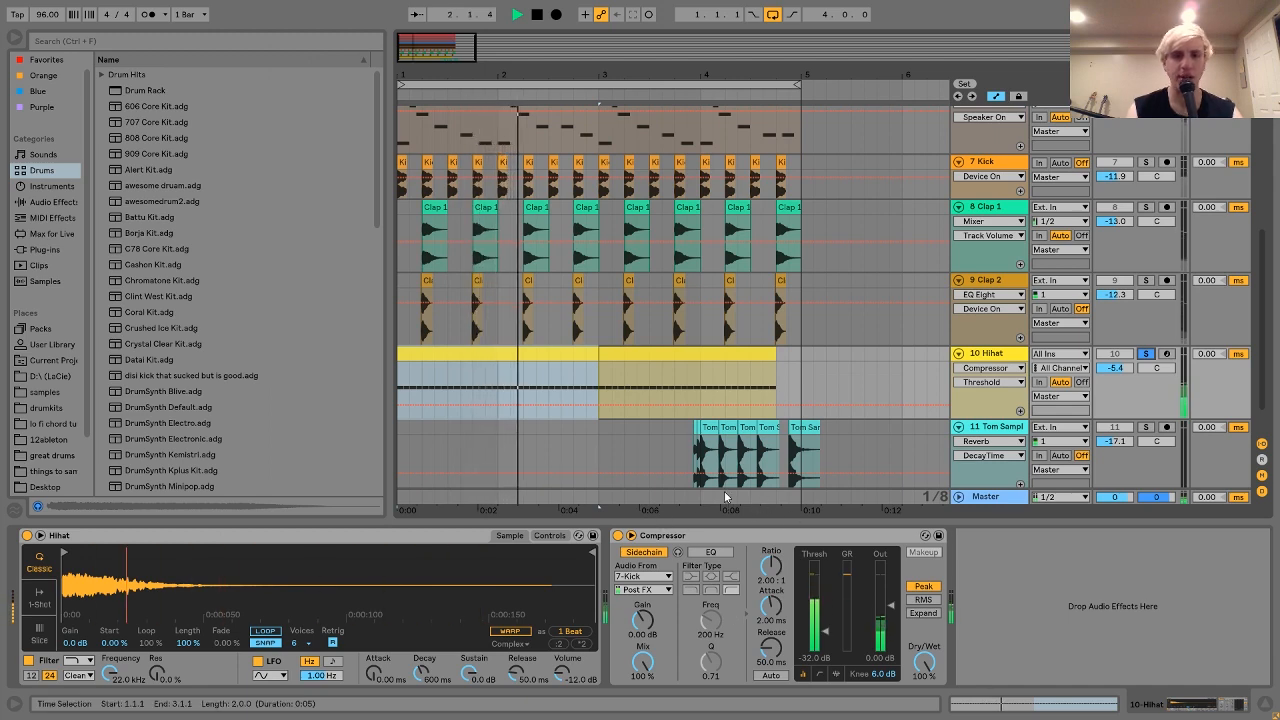
pyautogui.scroll(5, 689, 293)
pyautogui.press('space')
pyautogui.scroll(-5, 689, 293)
pyautogui.scroll(8, 689, 293)
pyautogui.scroll(-7, 689, 293)
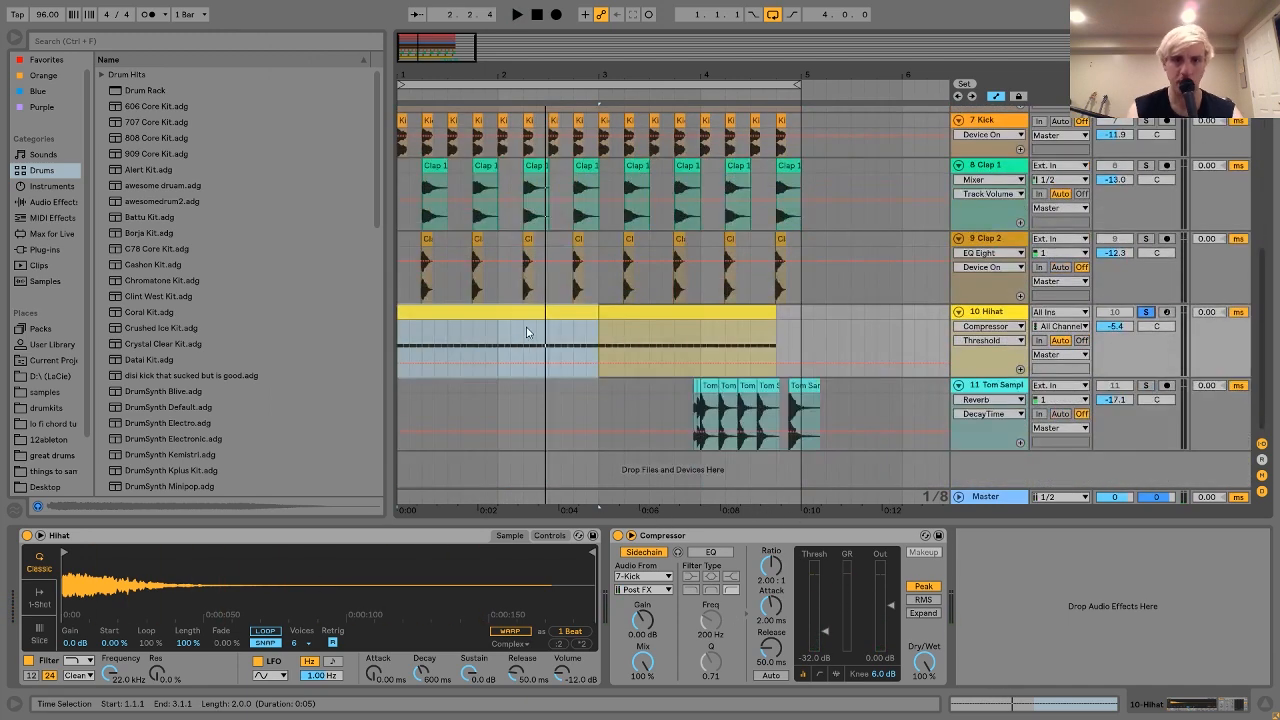
pyautogui.scroll(2, 527, 320)
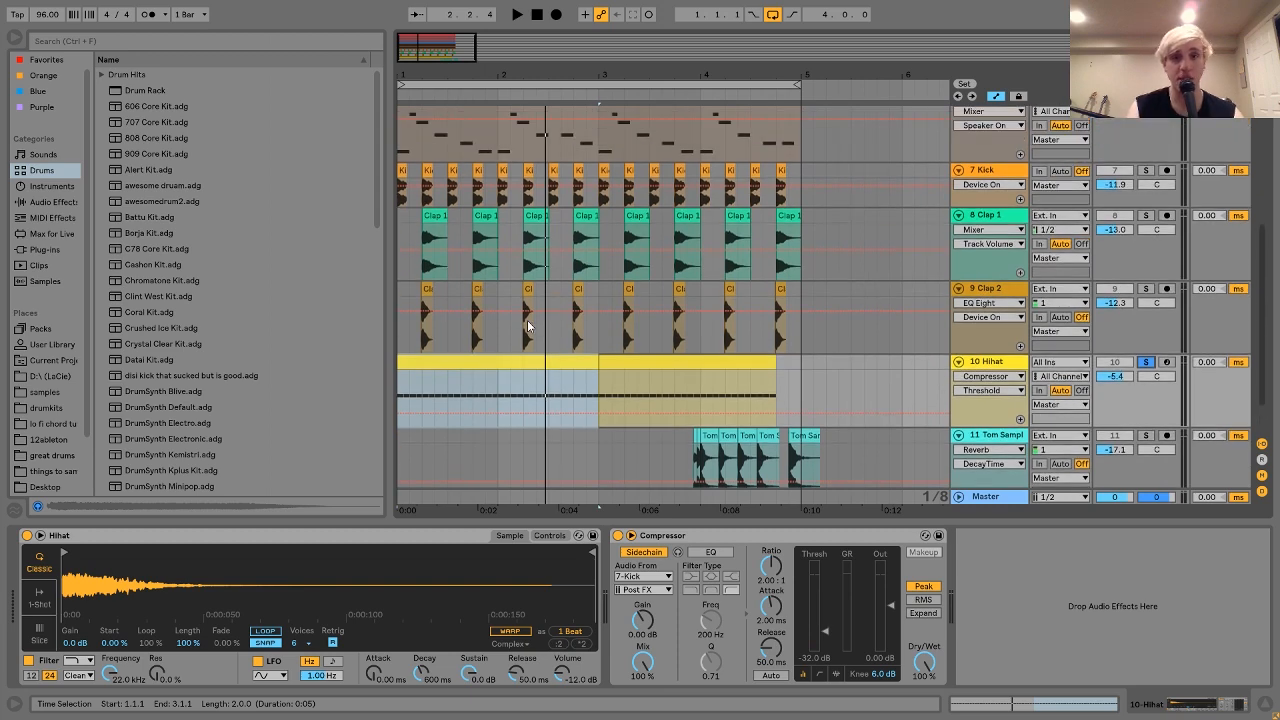
pyautogui.scroll(-2, 527, 325)
# Open the Hihat clip, examine its C3 notes and velocities during playback, and return to the device chain
pyautogui.doubleClick(500, 314)
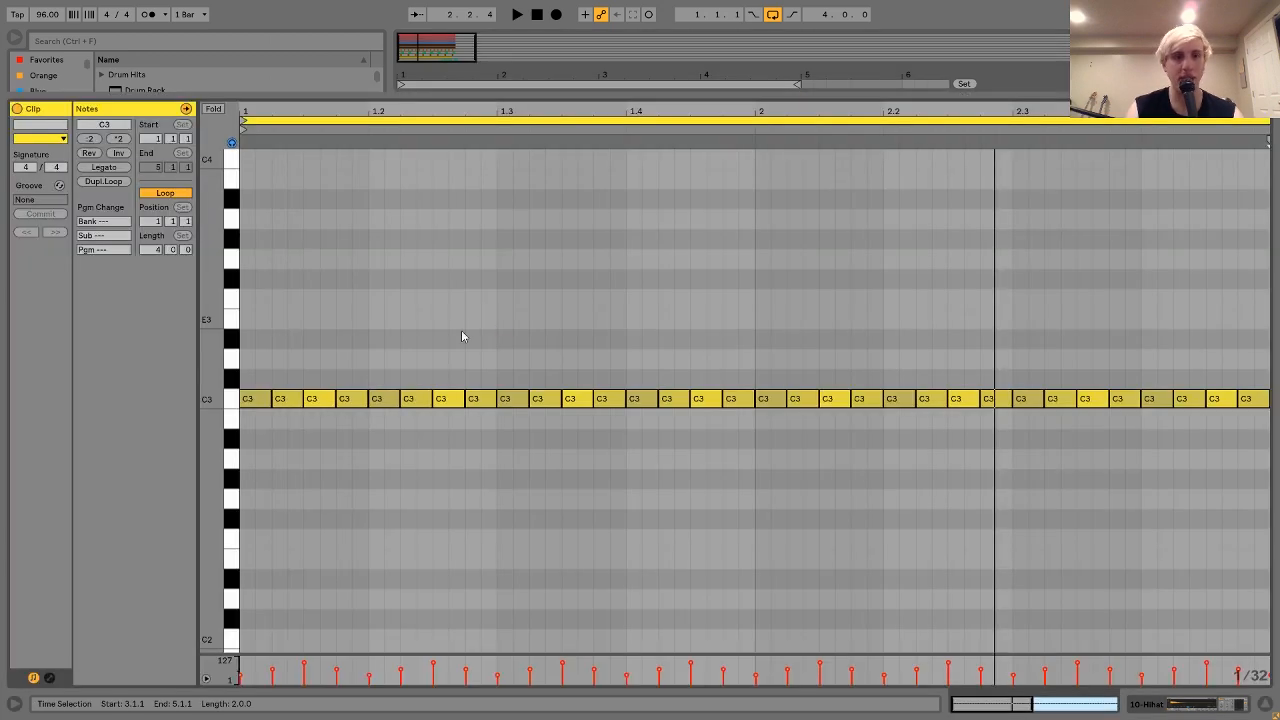
pyautogui.click(262, 402)
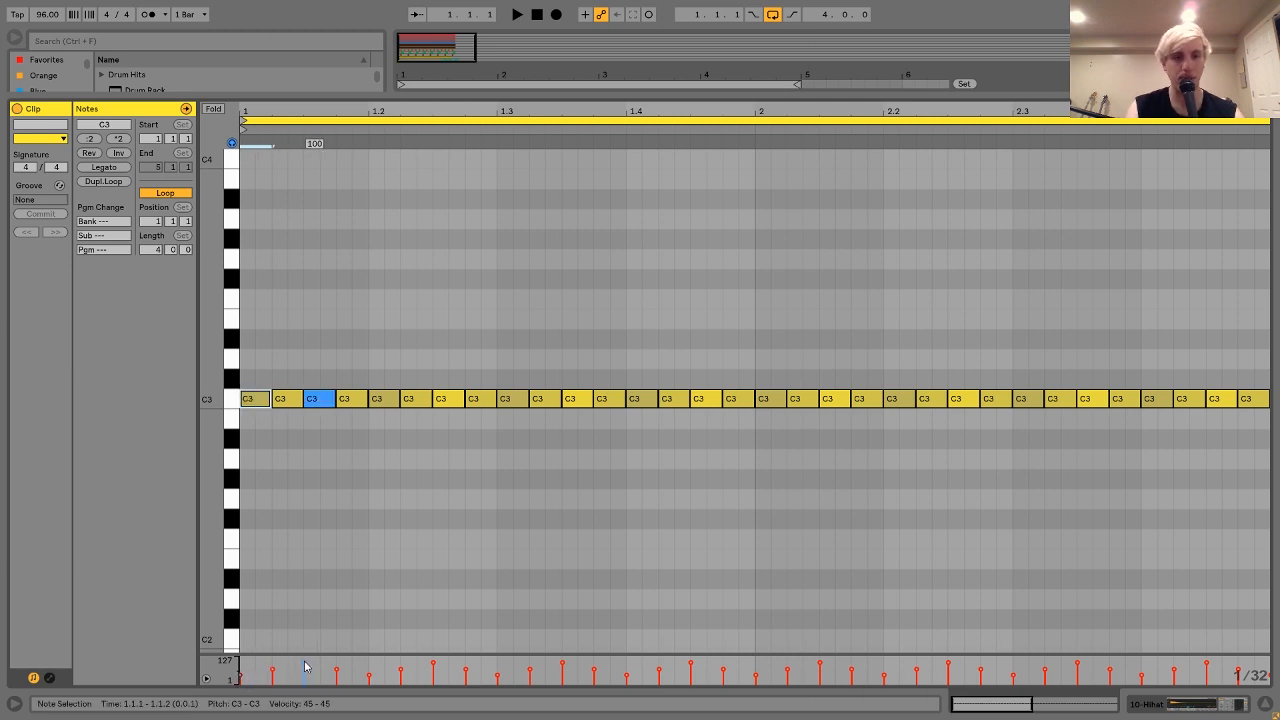
pyautogui.press('space')
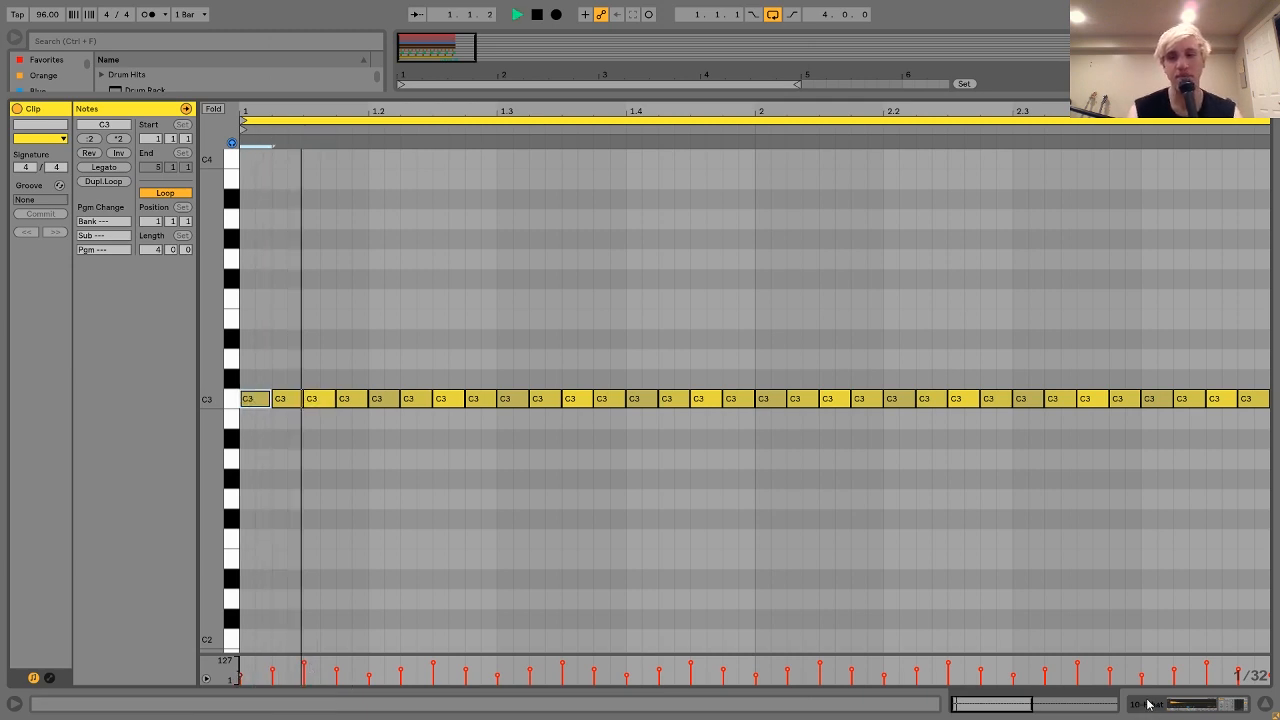
pyautogui.click(1154, 704)
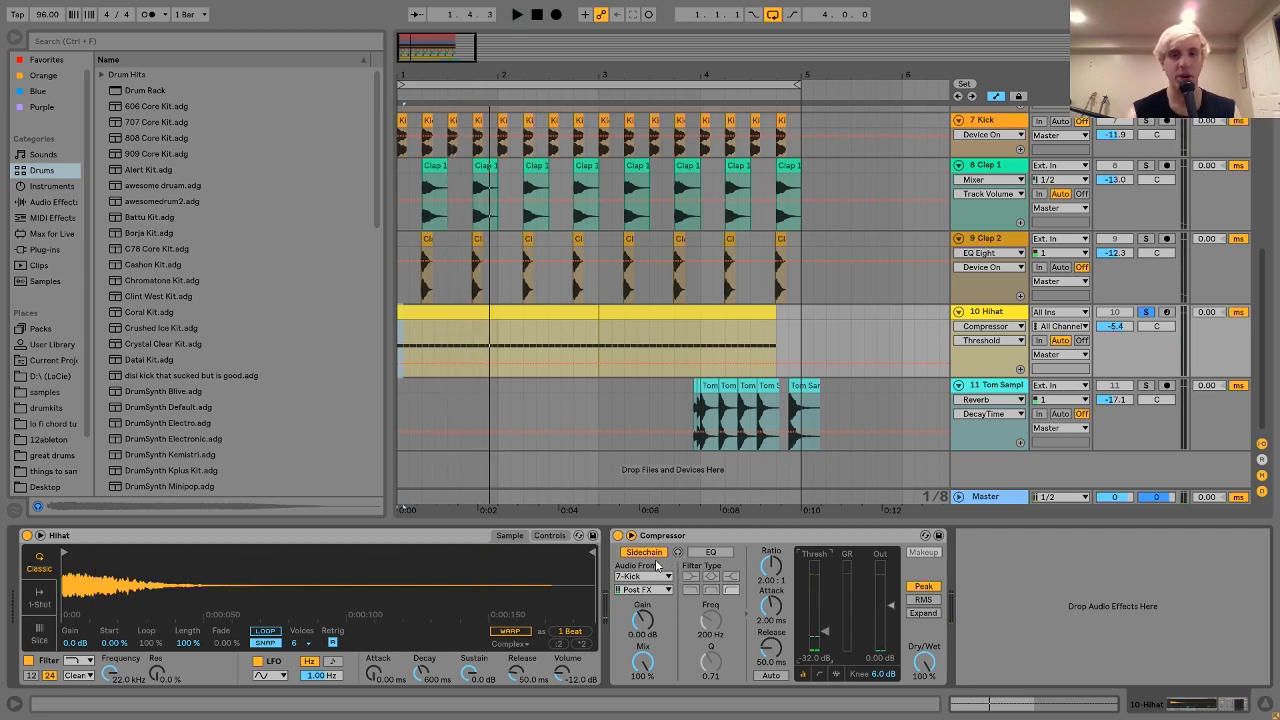
# Solo the Tom Sample track and play its fill from 3.4.3 with its Reverb shown
pyautogui.click(1147, 390)
pyautogui.click(681, 389)
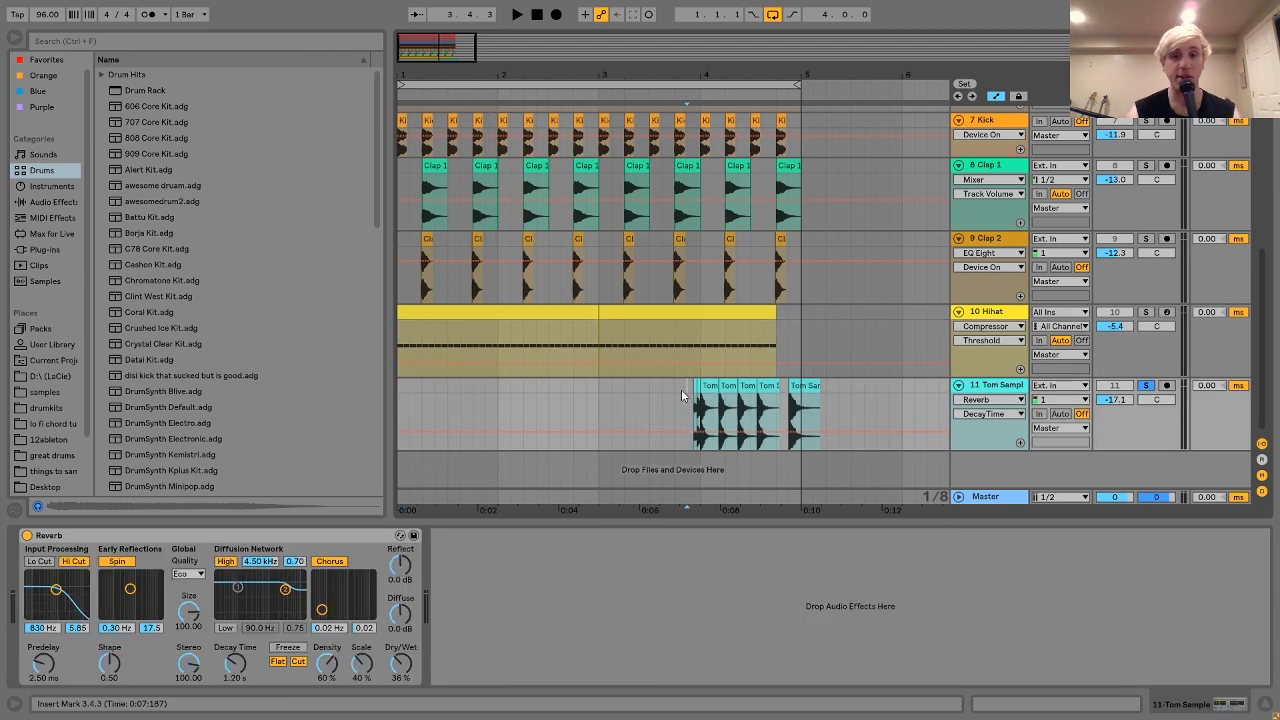
pyautogui.press('space')
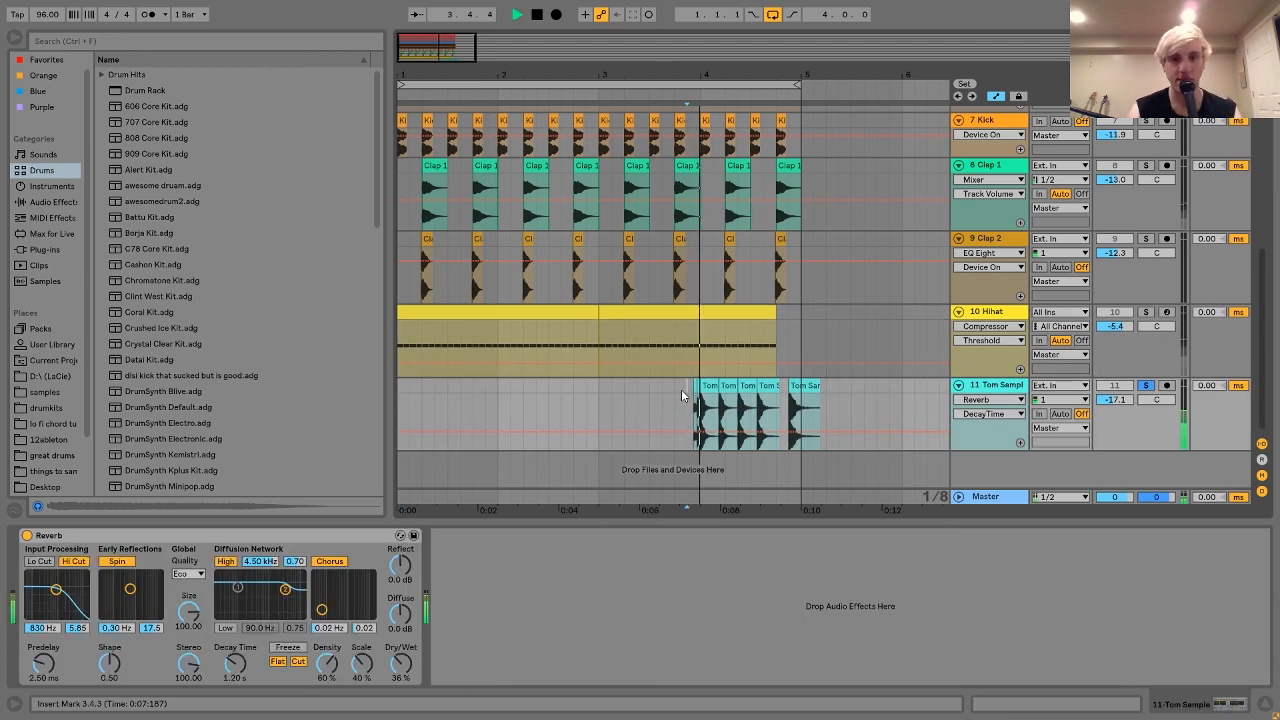
# Examine the individual Tom Sample clips up close and select the last one at 4.4.3
pyautogui.moveTo(818, 63); pyautogui.dragTo(804, 72)
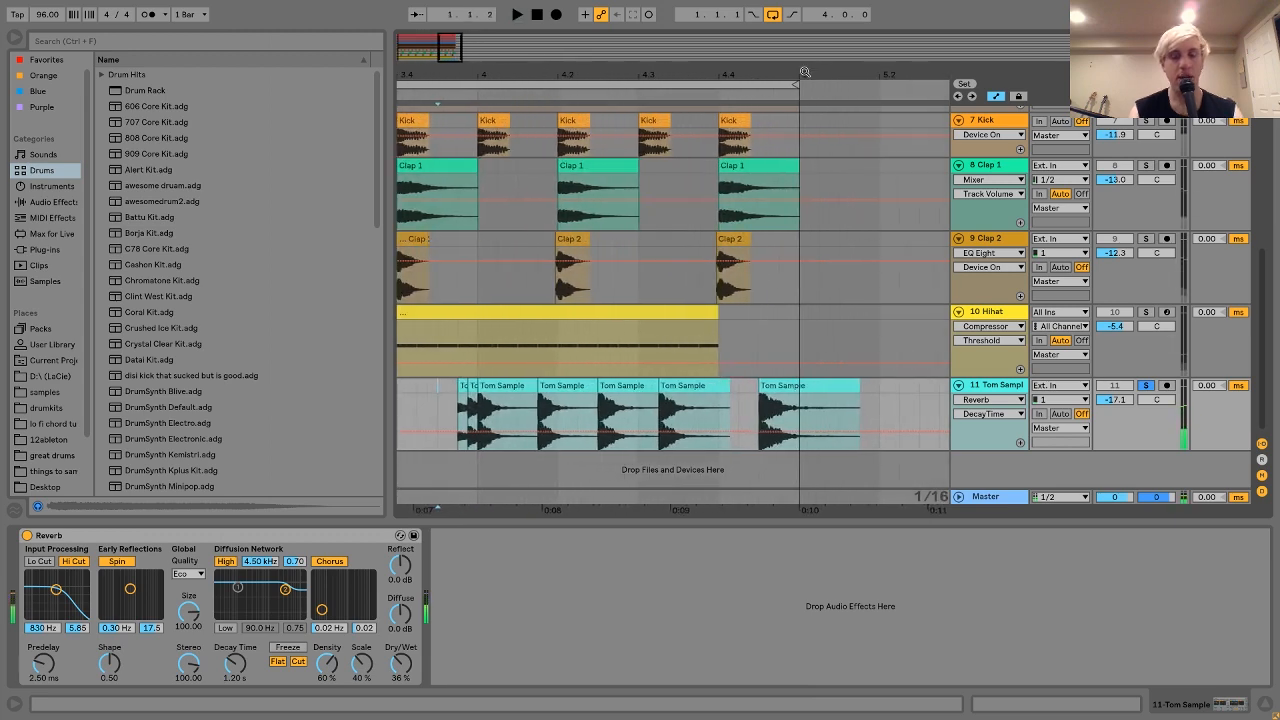
pyautogui.click(958, 386)
pyautogui.click(958, 386)
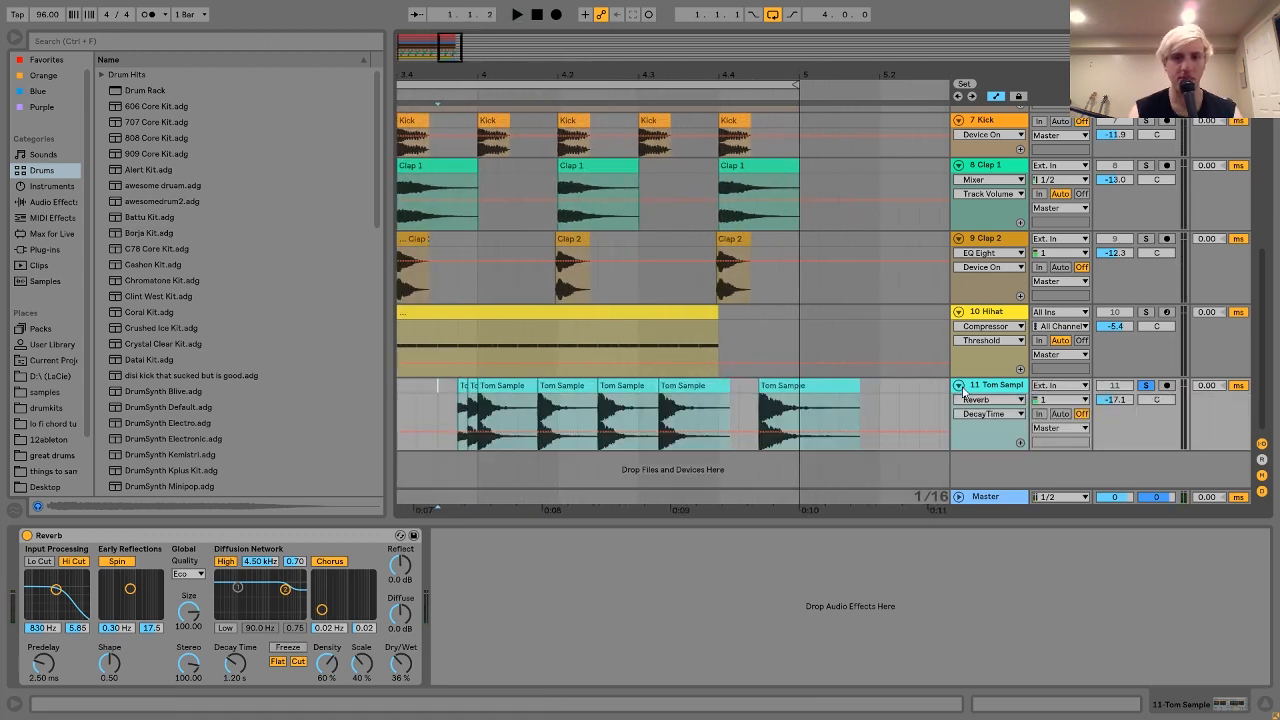
pyautogui.doubleClick(520, 390)
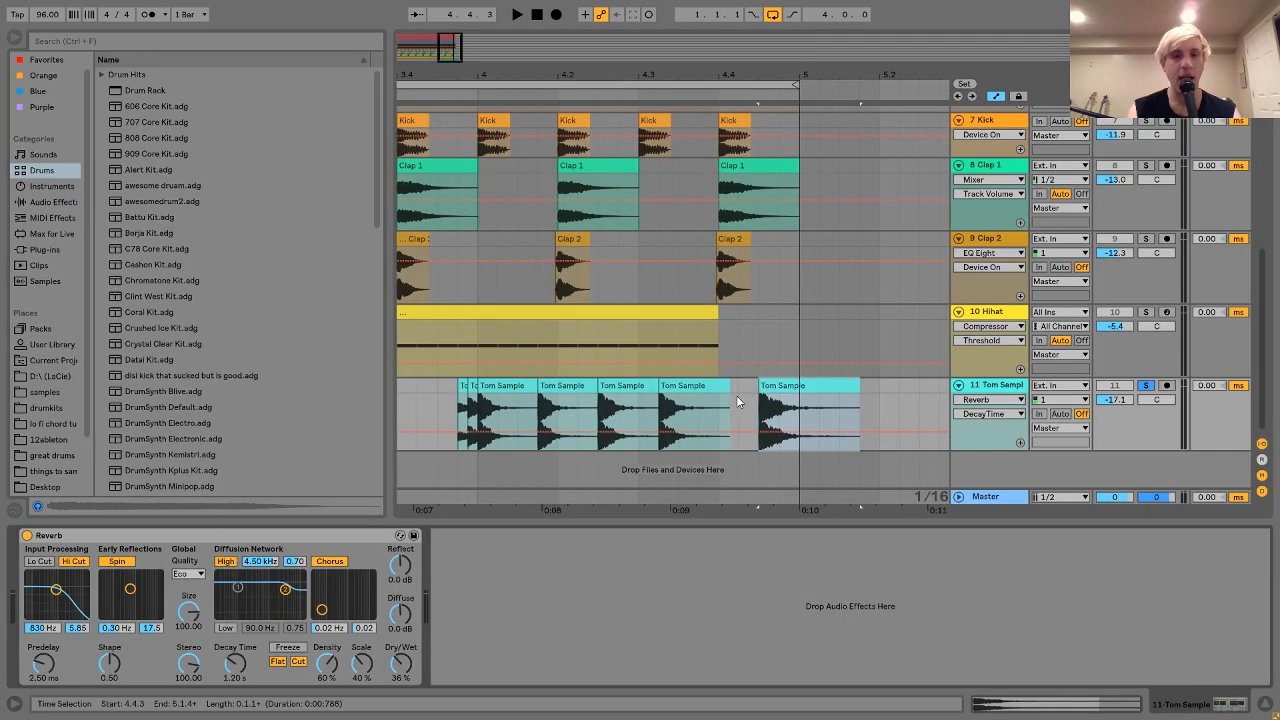
# Play the Tom Sample track, try moving the fill's first short clip earlier, and undo the move
pyautogui.press('space')
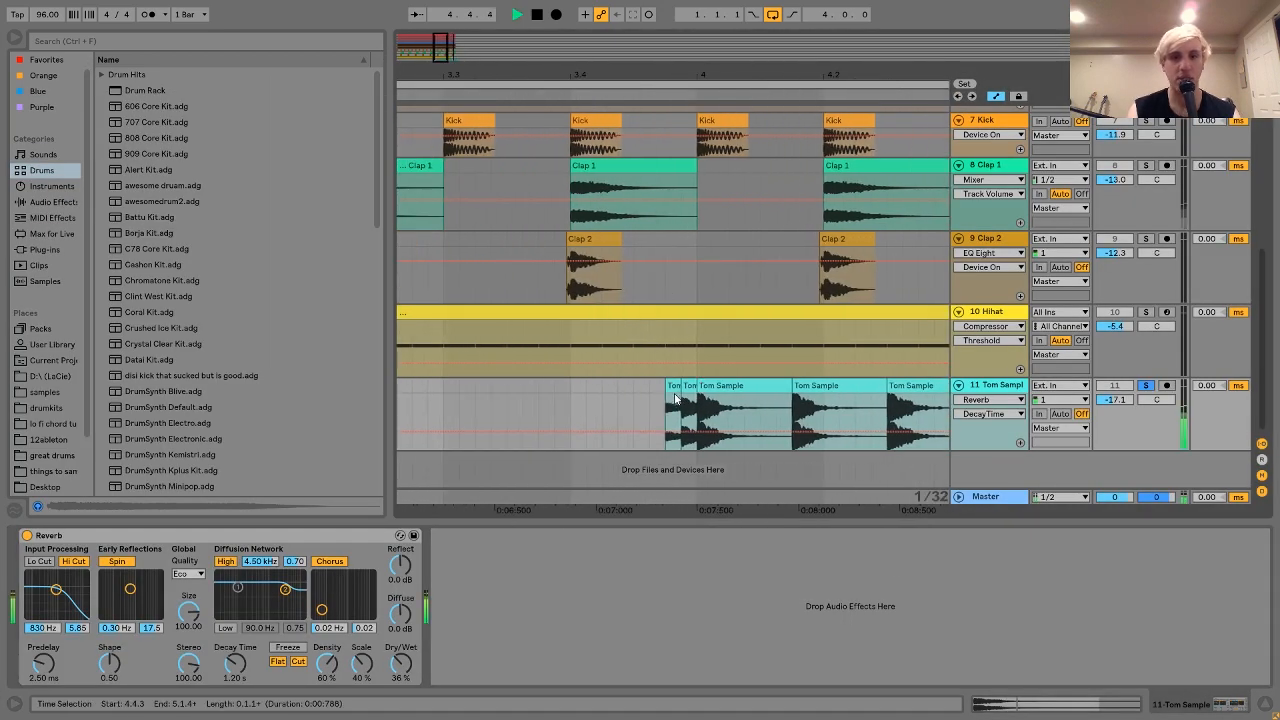
pyautogui.click(673, 387)
pyautogui.moveTo(673, 387); pyautogui.dragTo(592, 388)
pyautogui.hotkey('ctrl', 'z')
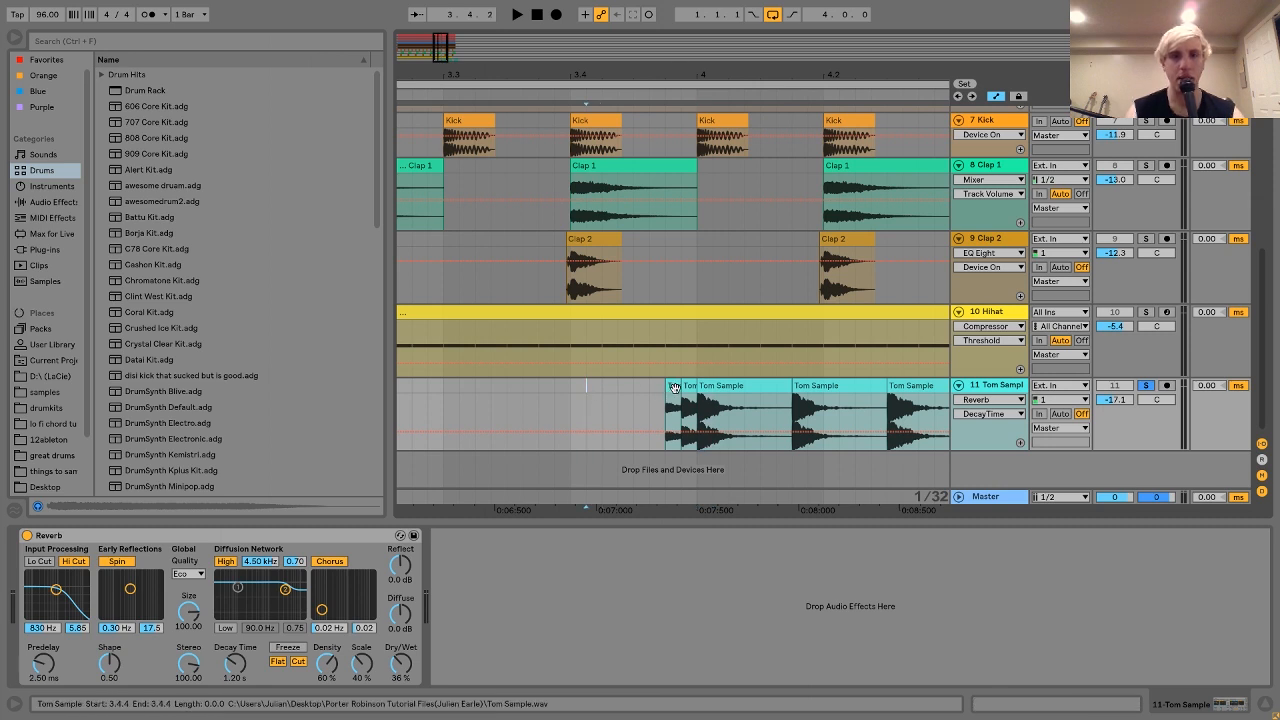
# Select the first short Tom Sample clip at 3.4.4 and play the fill from 3.4.3
pyautogui.click(668, 390)
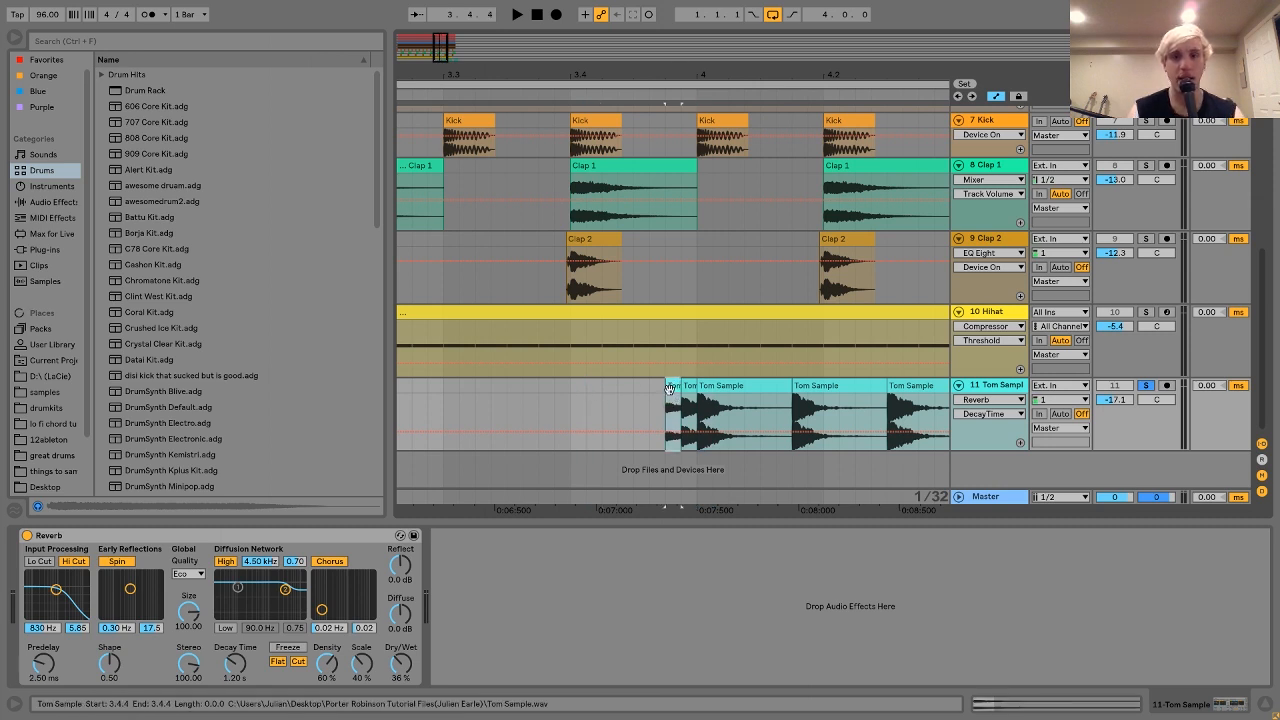
pyautogui.click(647, 392)
pyautogui.press('space')
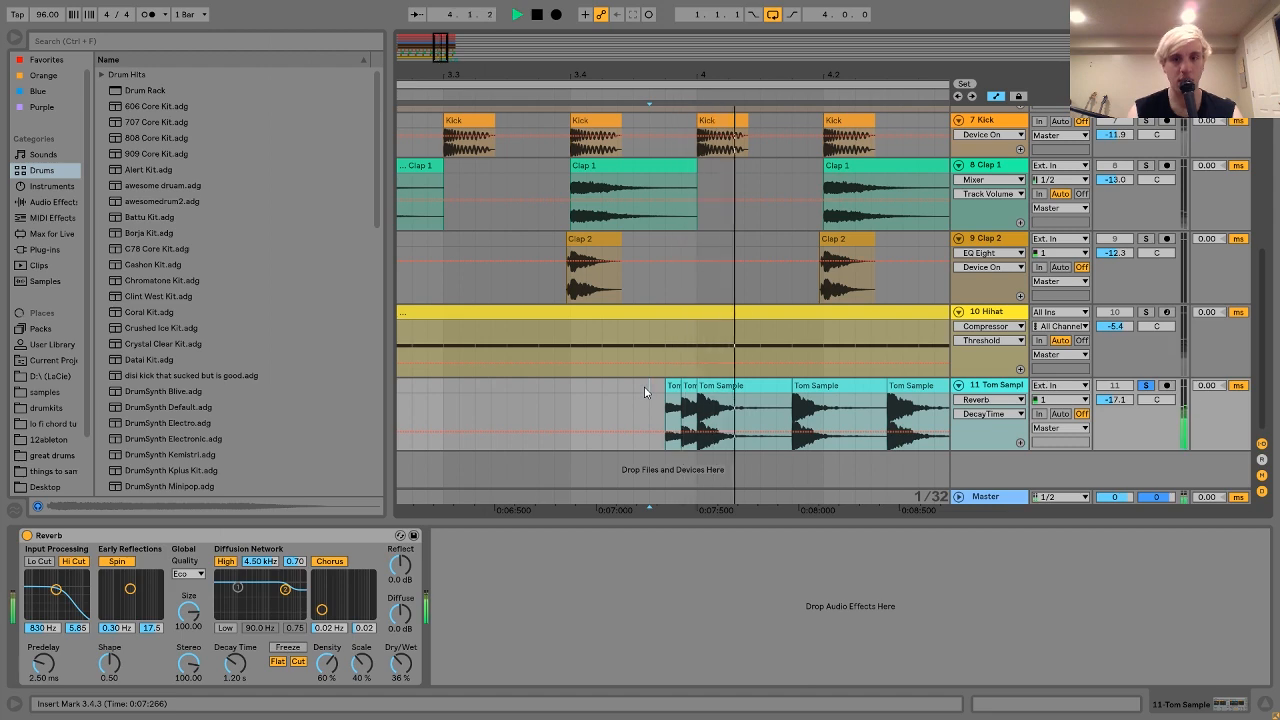
# Replay the Tom Sample fill from 3.4.3 while switching its Reverb off and back on to compare the sound
pyautogui.hscroll(2, 737, 380)
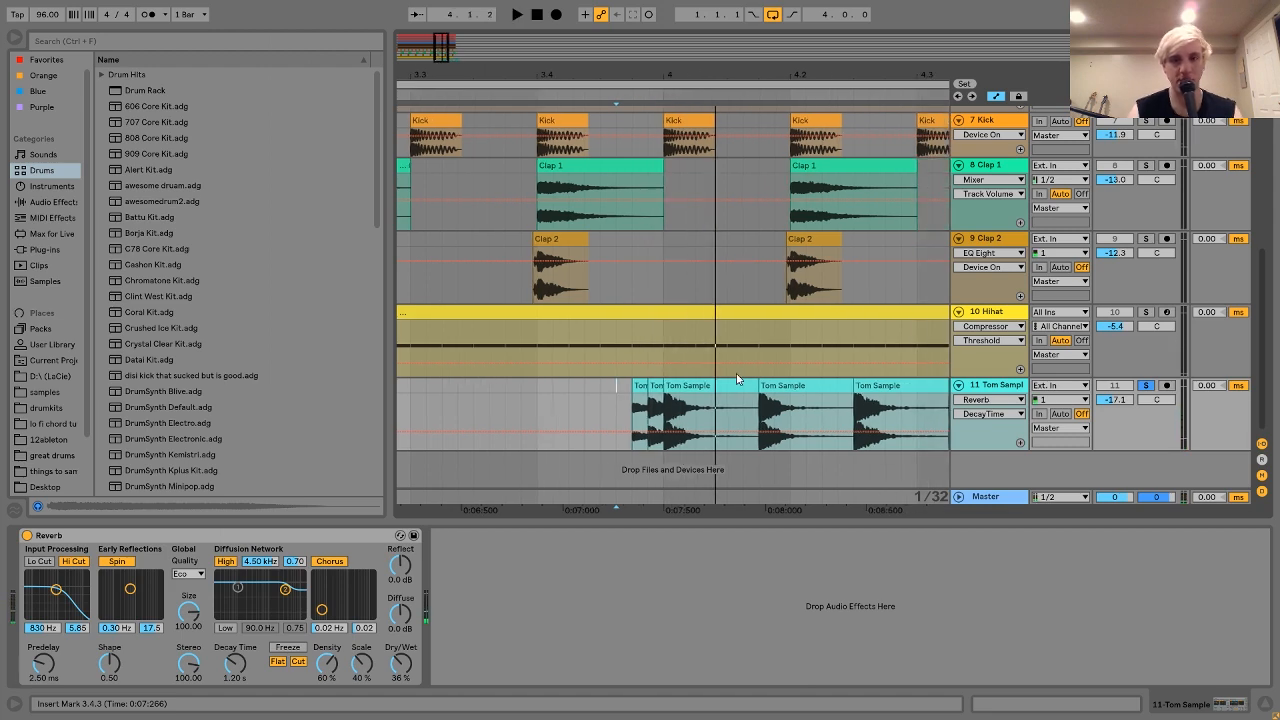
pyautogui.moveTo(686, 75); pyautogui.dragTo(512, 608)
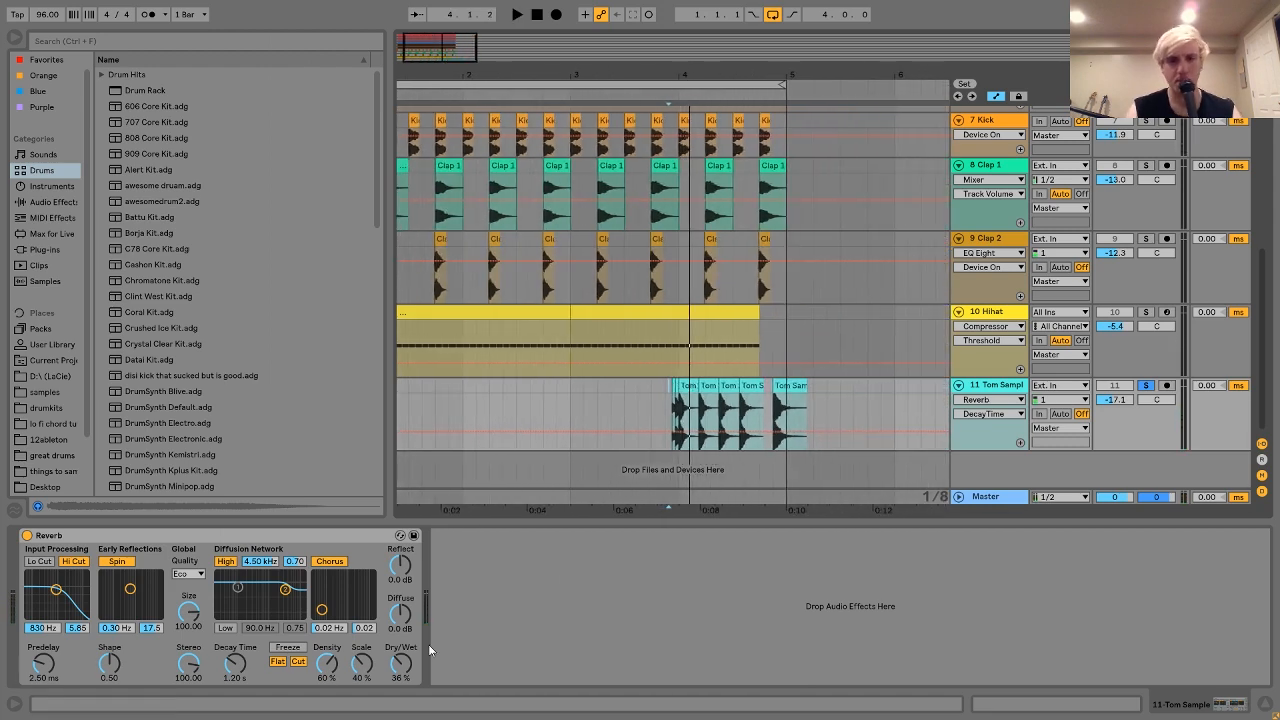
pyautogui.press('space')
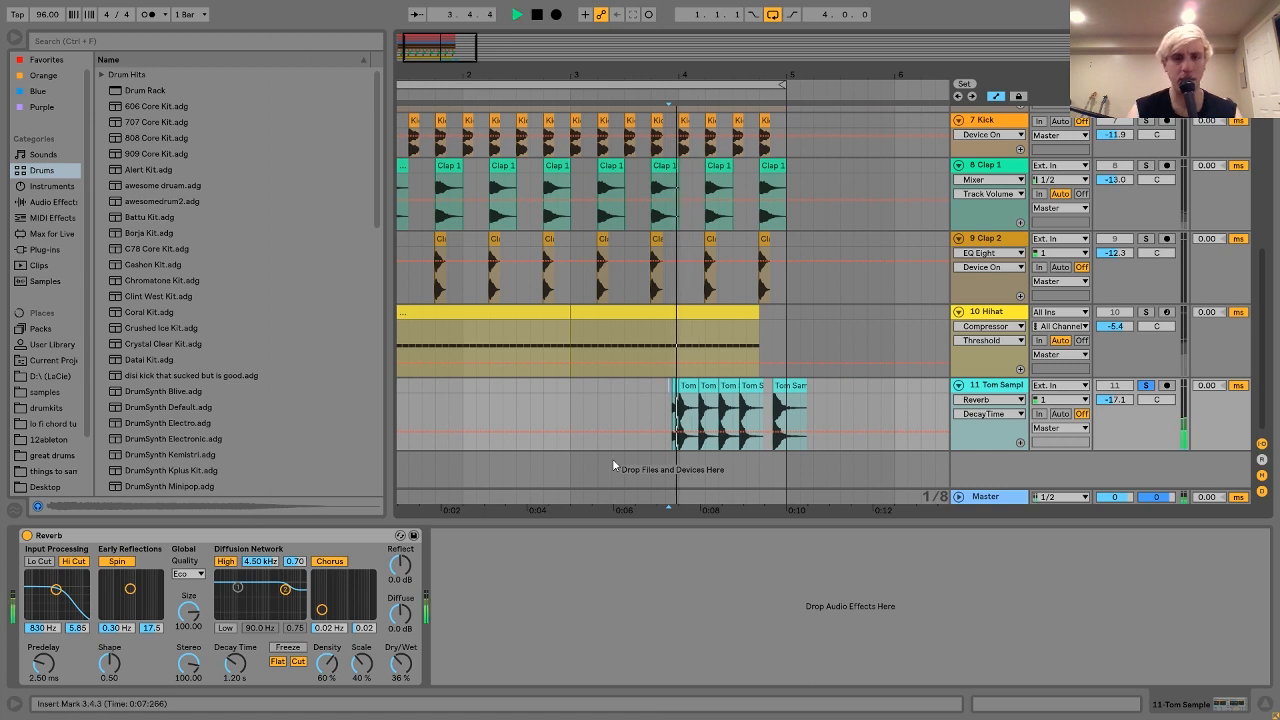
pyautogui.click(27, 535)
pyautogui.click(27, 535)
pyautogui.press('space')
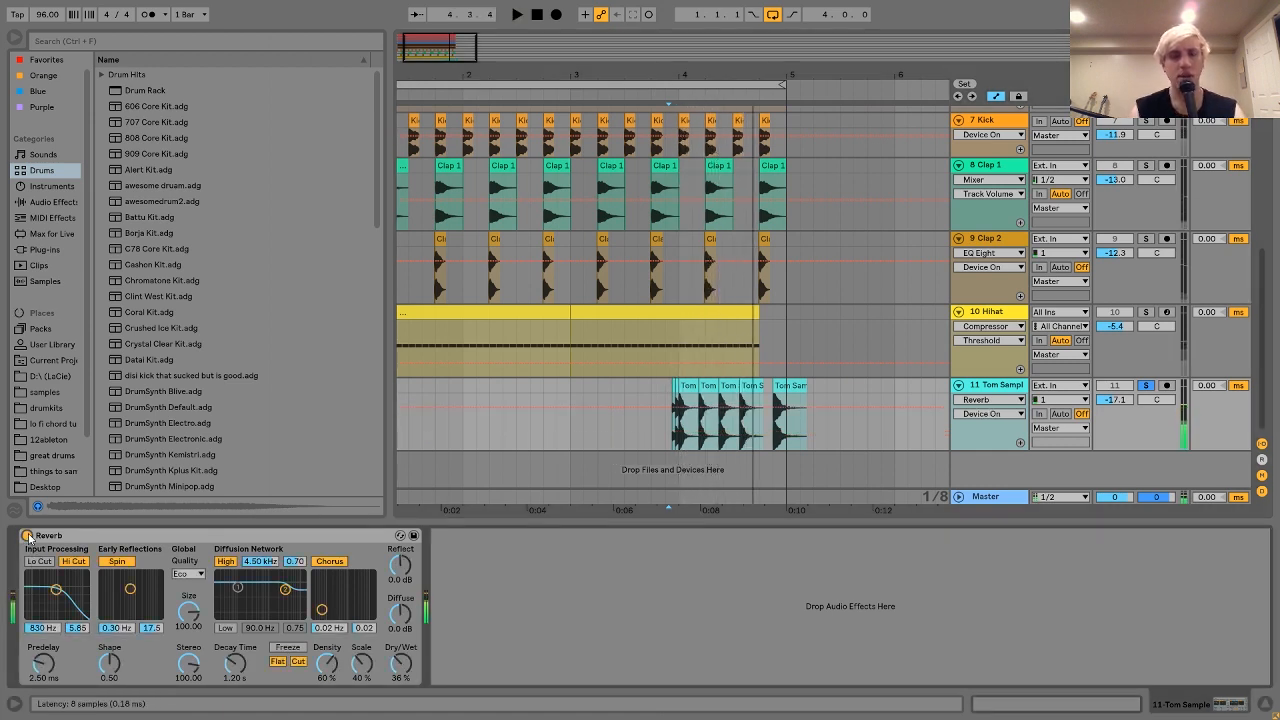
# Clear the Tom Sample track's solo to bring all eleven tracks back into the mix
pyautogui.hscroll(-2, 524, 440)
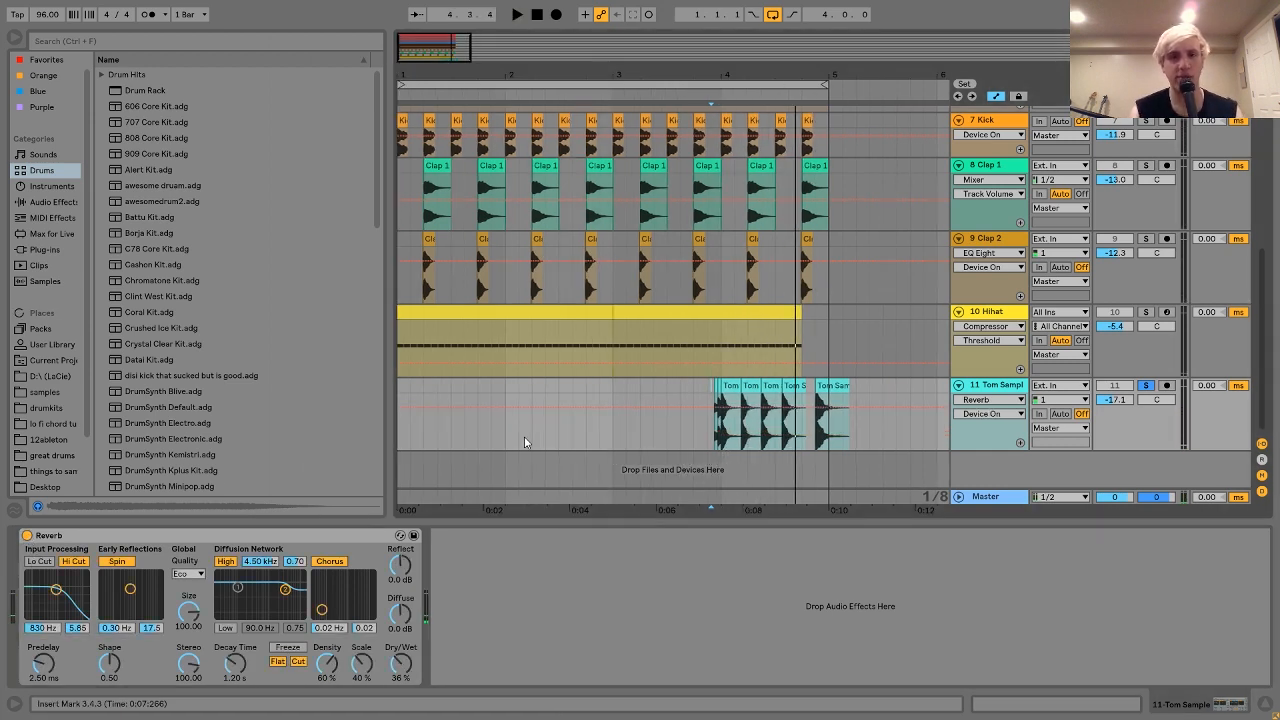
pyautogui.scroll(8, 524, 440)
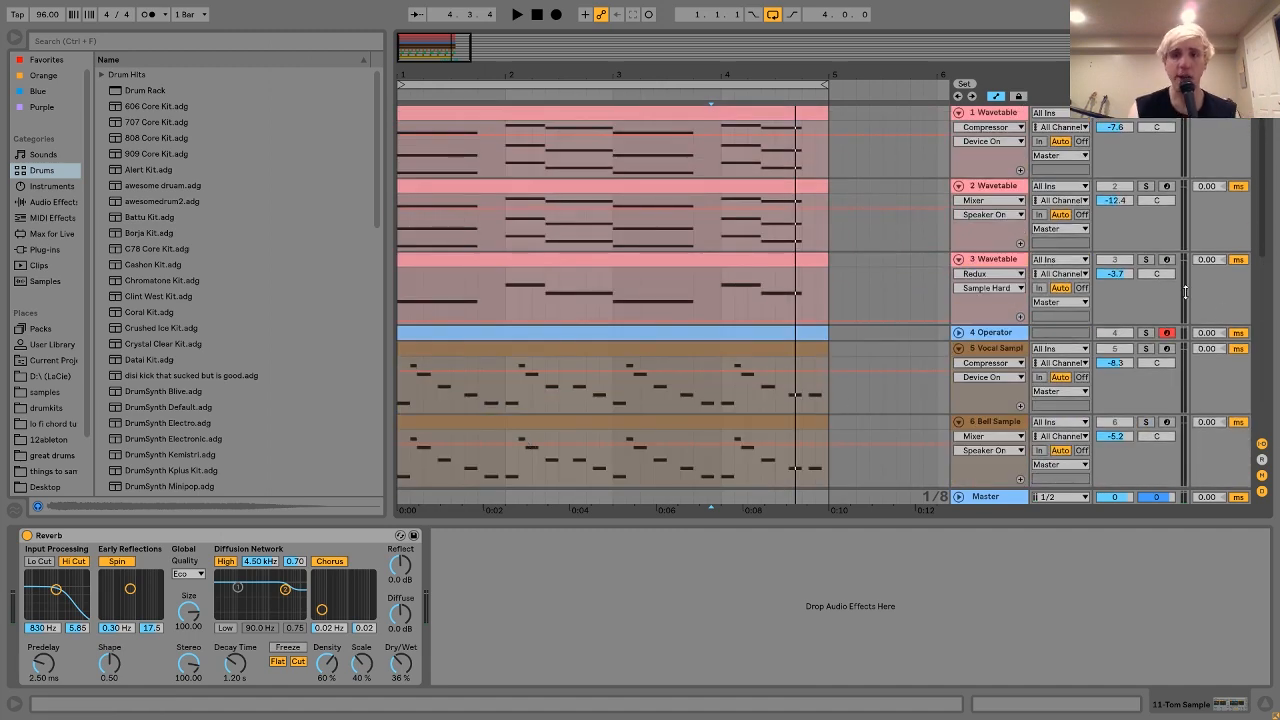
pyautogui.click(1147, 261)
pyautogui.click(1147, 261)
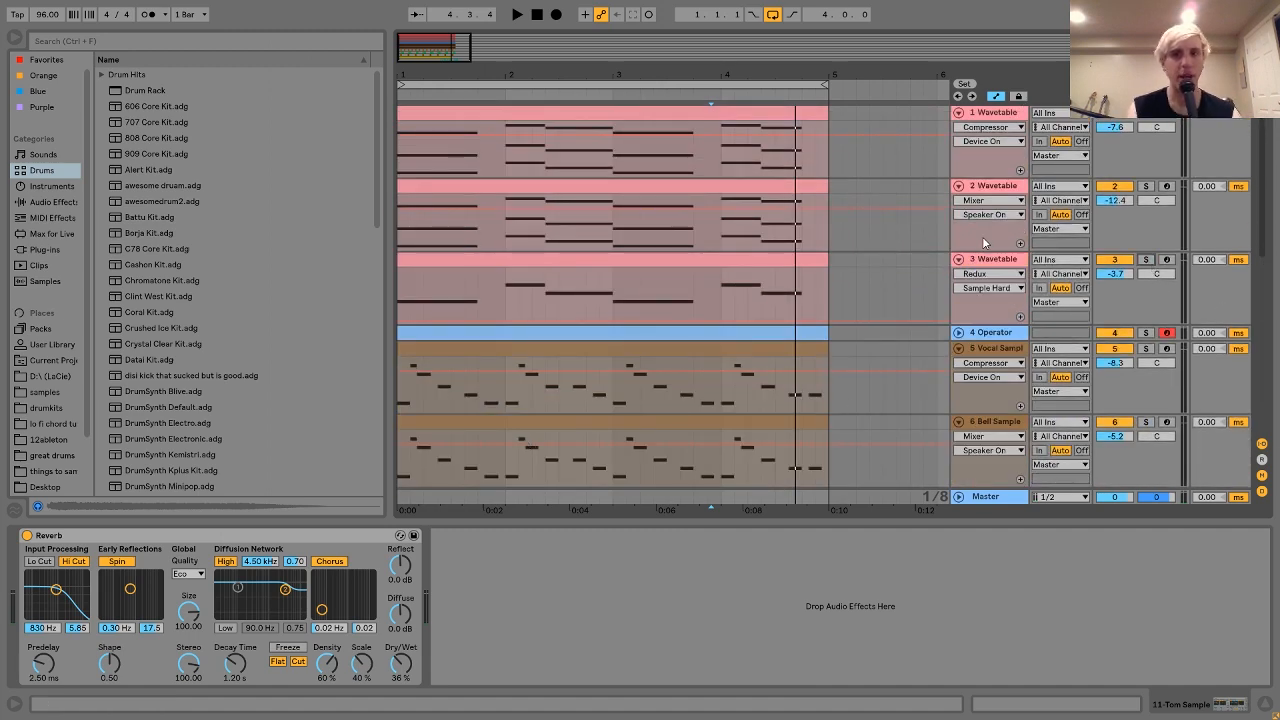
# Collapse and re-expand all tracks, show the 1 Wavetable track's device chain, and look over the full arrangement
pyautogui.keyDown('alt'); pyautogui.click(958, 259); pyautogui.keyUp('alt')
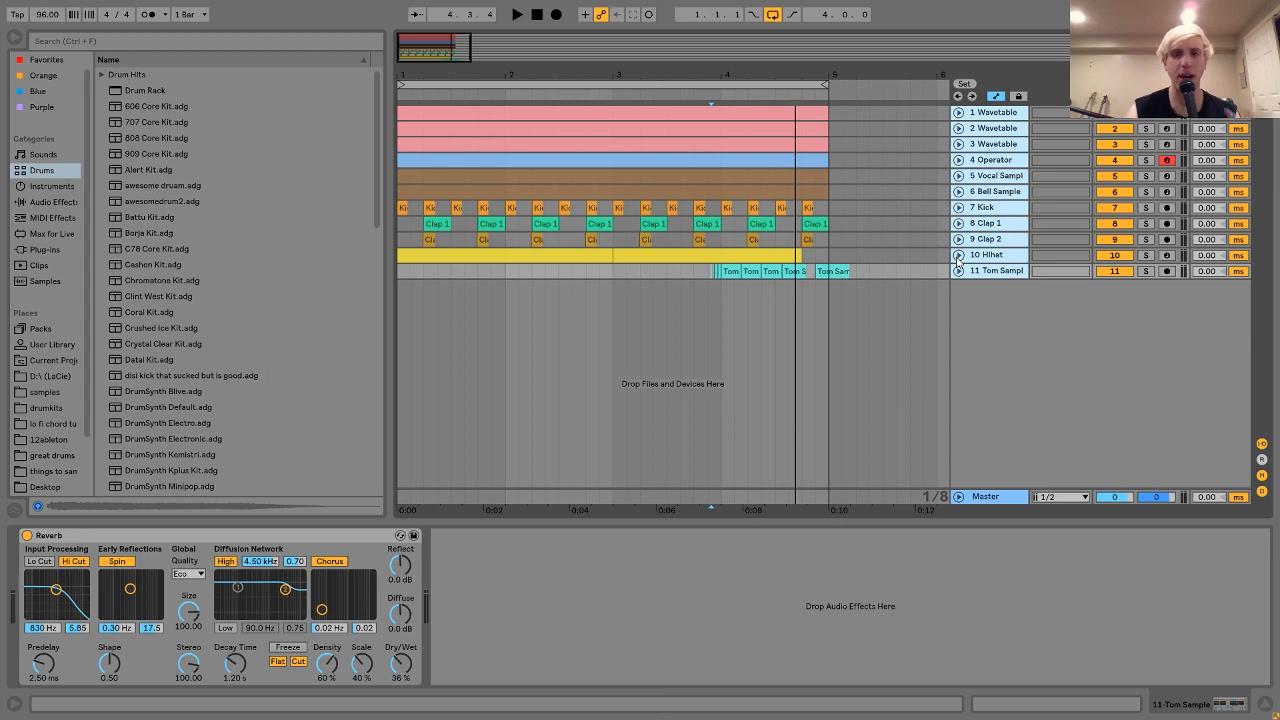
pyautogui.keyDown('alt'); pyautogui.click(960, 113); pyautogui.keyUp('alt')
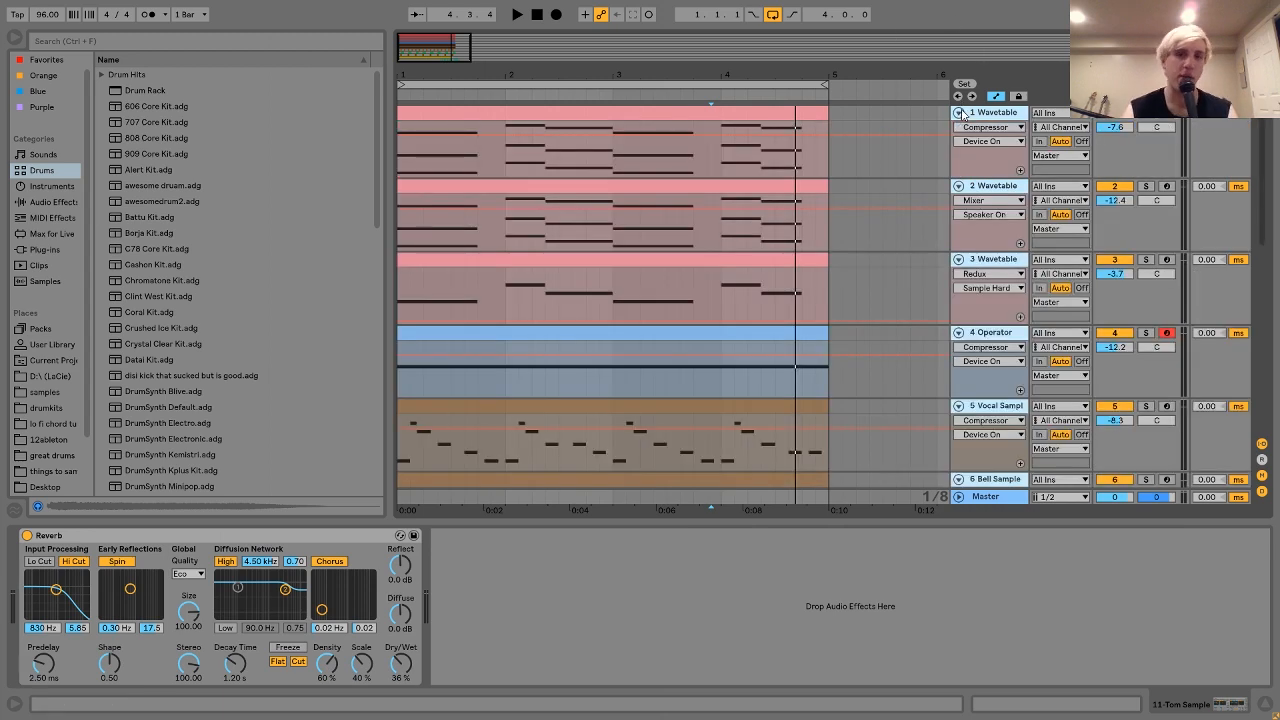
pyautogui.click(1015, 113)
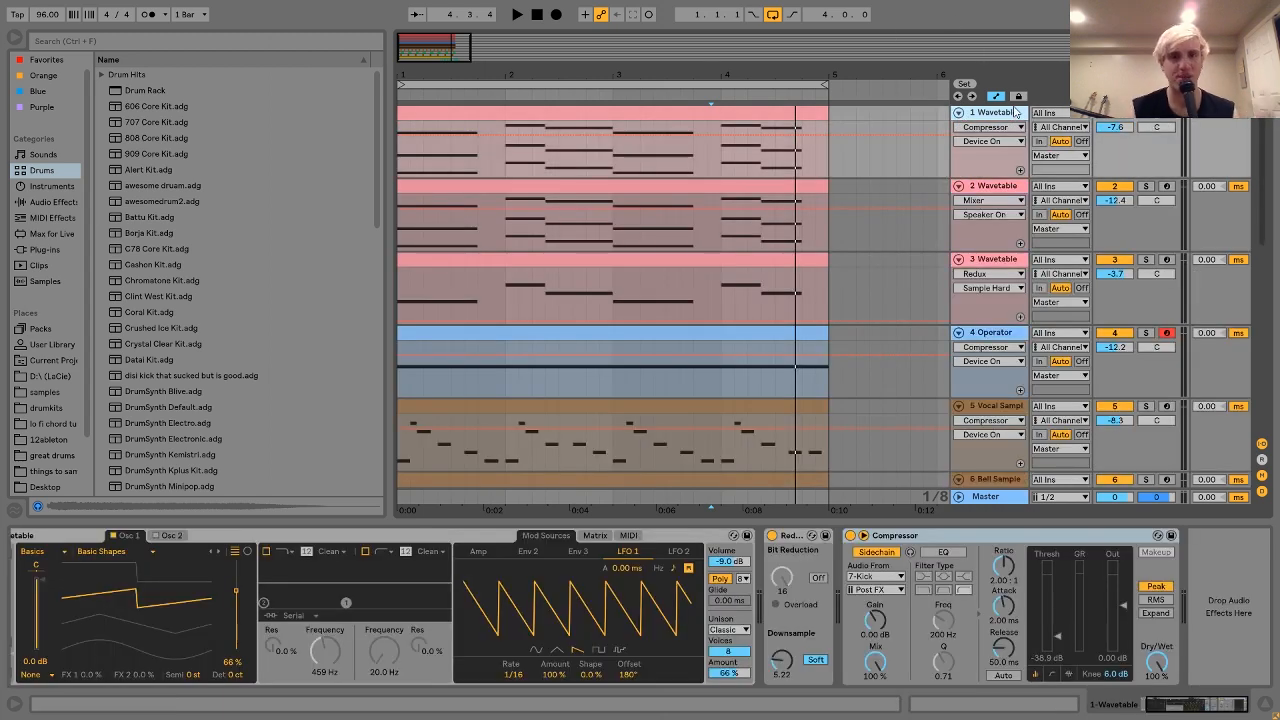
pyautogui.scroll(-5, 685, 216)
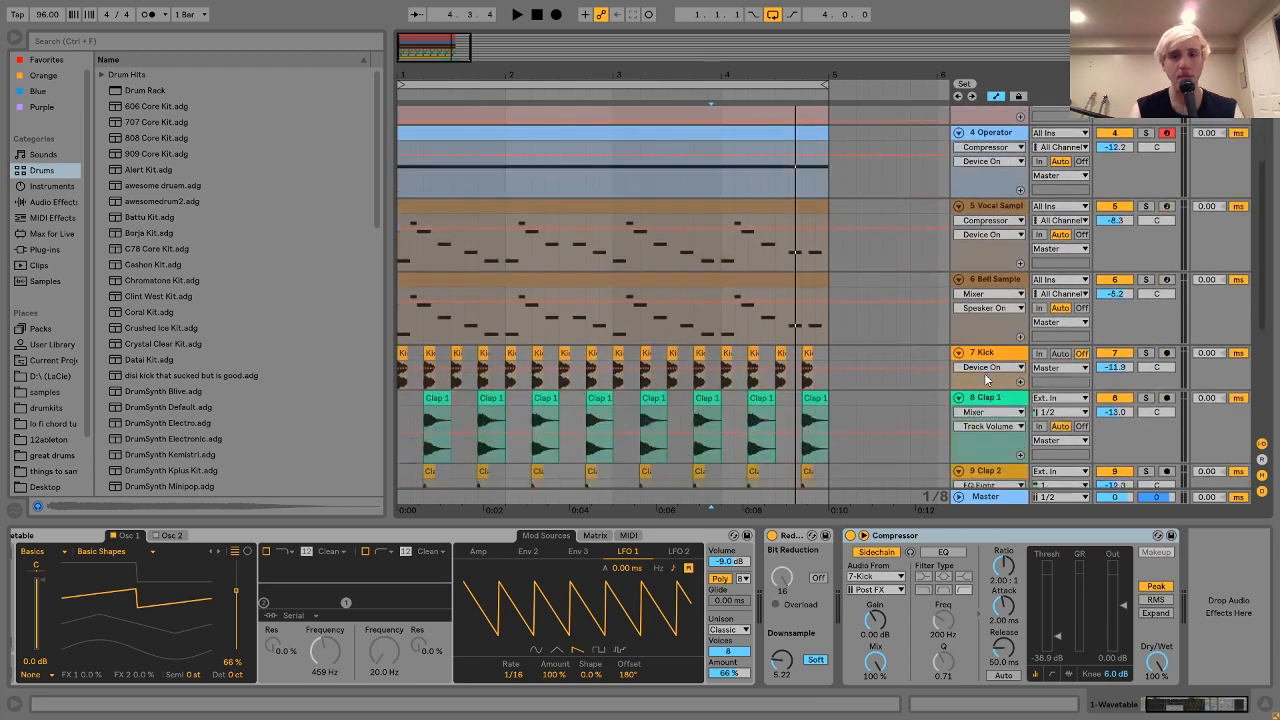
pyautogui.scroll(5, 710, 235)
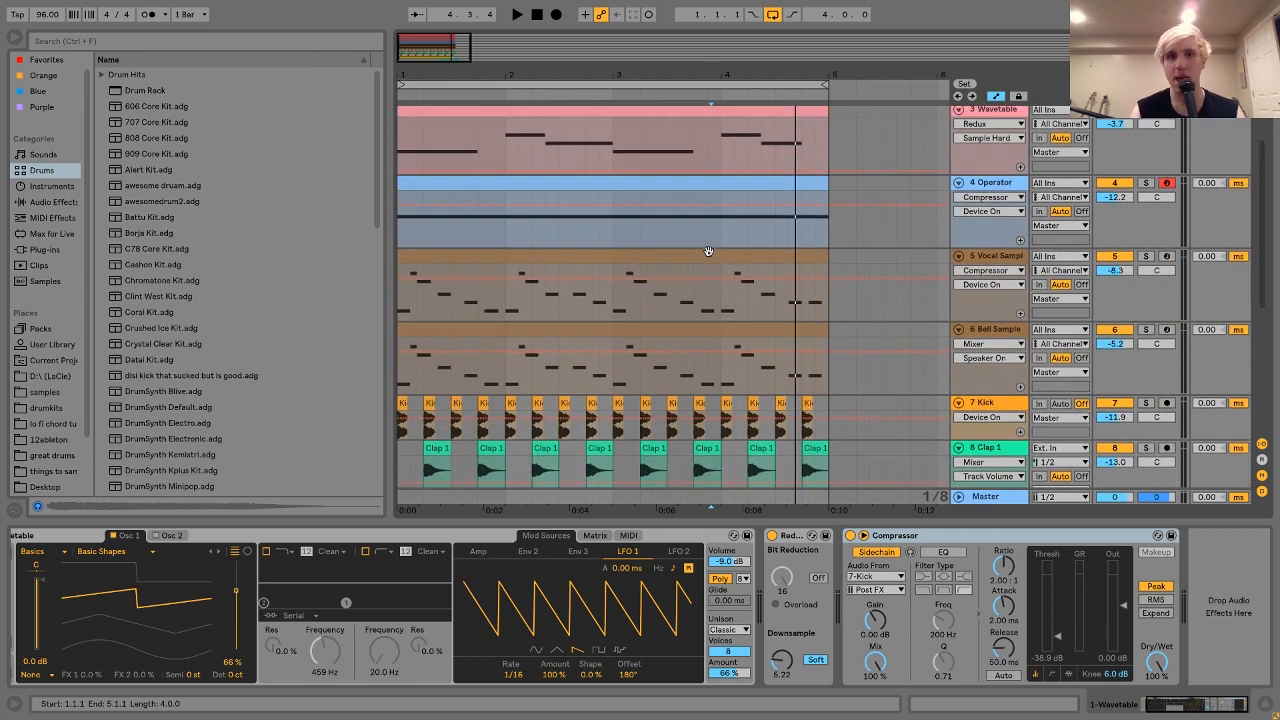
# Return the playback position to 1.1.1 and select the clip on the 3 Wavetable track
pyautogui.press('space')
pyautogui.click(708, 259)
pyautogui.click(672, 261)
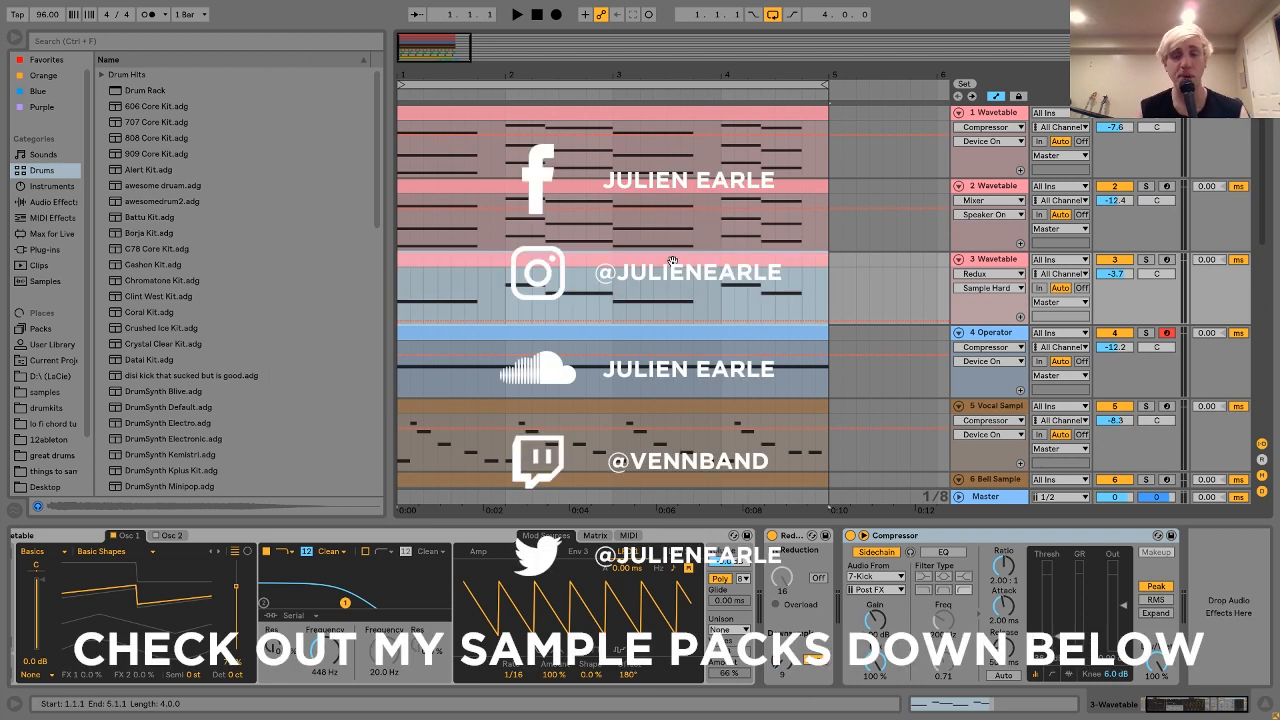